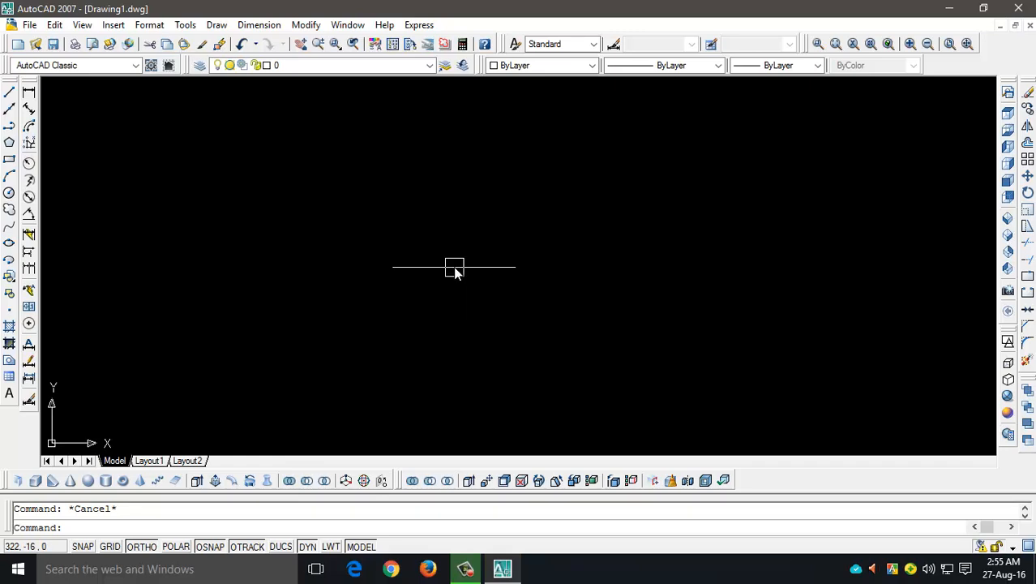
Step: Draw a circle with a radius of 30 near the middle of the empty drawing
text(c)
key(Return)
click(486, 249)
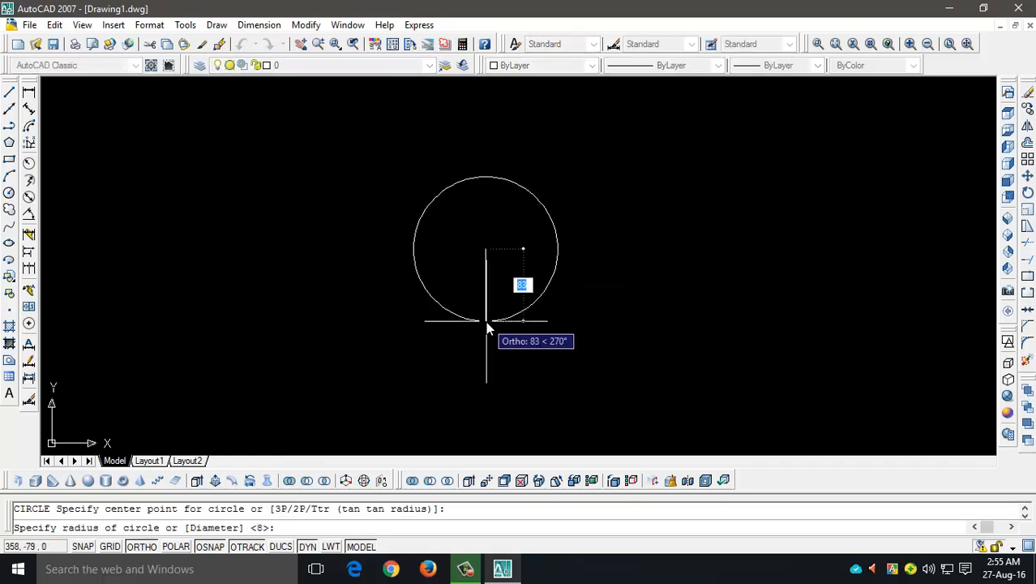
text(30)
key(Return)
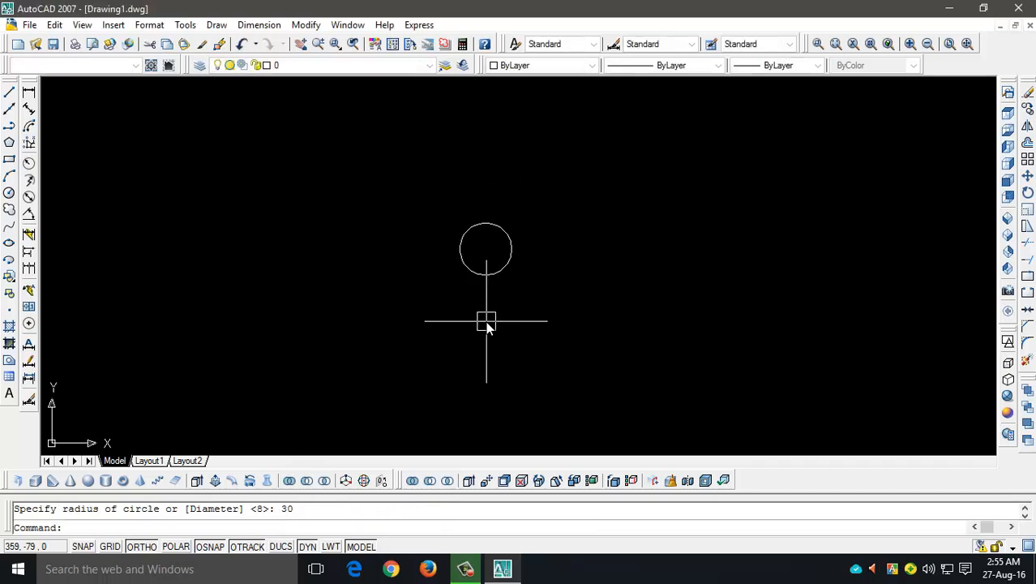
Step: Draw a second circle with a radius of 10 to the right of the large circle
scroll(470, 272, up, 8)
middle_drag(423, 325, 451, 330)
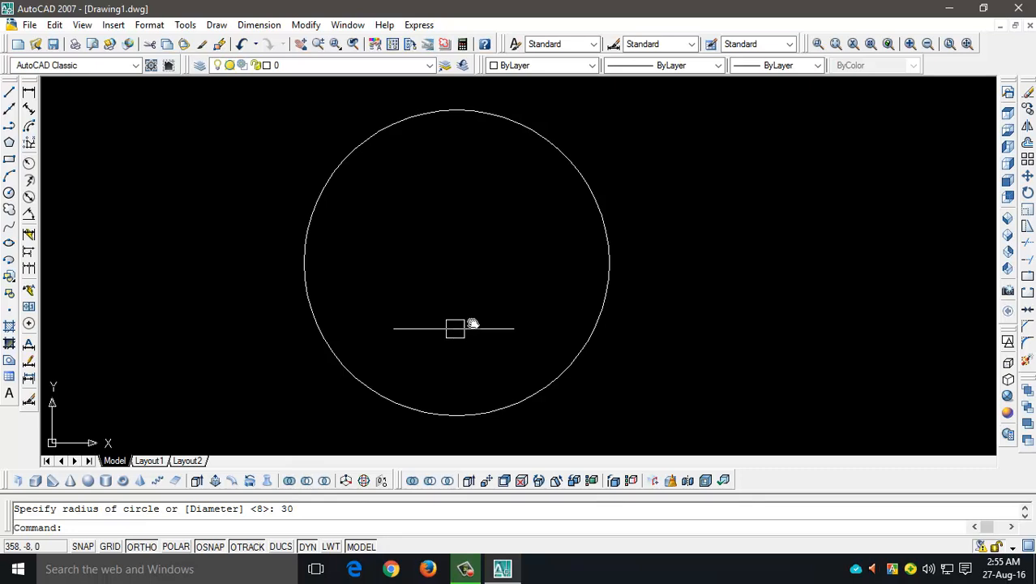
scroll(664, 305, down, 2)
middle_drag(643, 301, 610, 300)
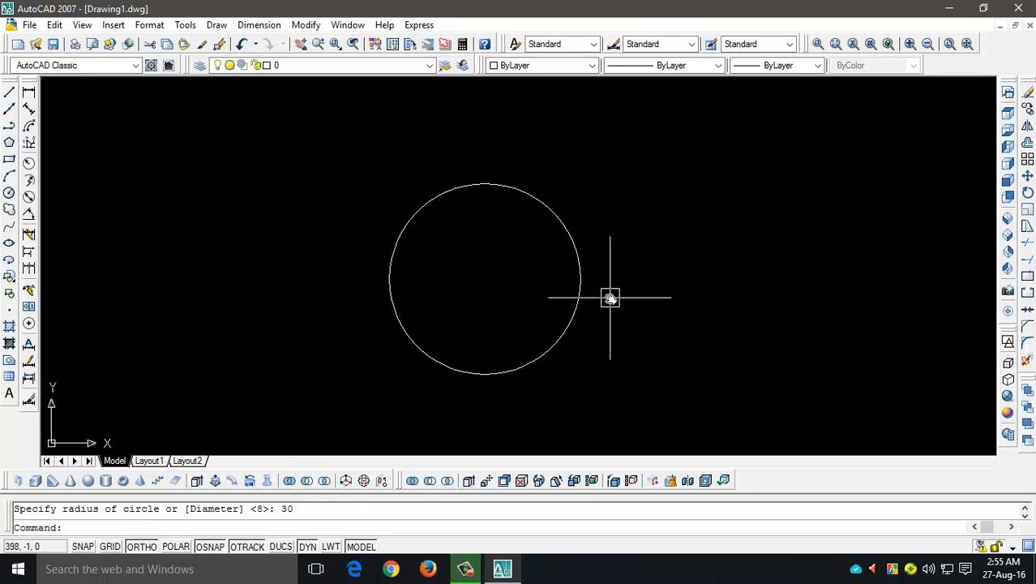
text(c)
key(Return)
click(691, 267)
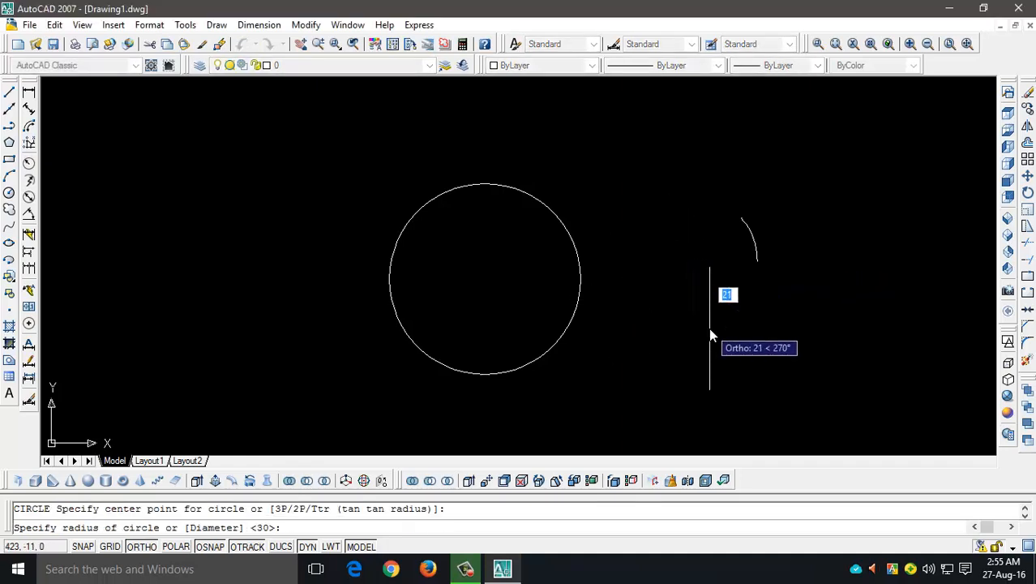
text(10)
key(Return)
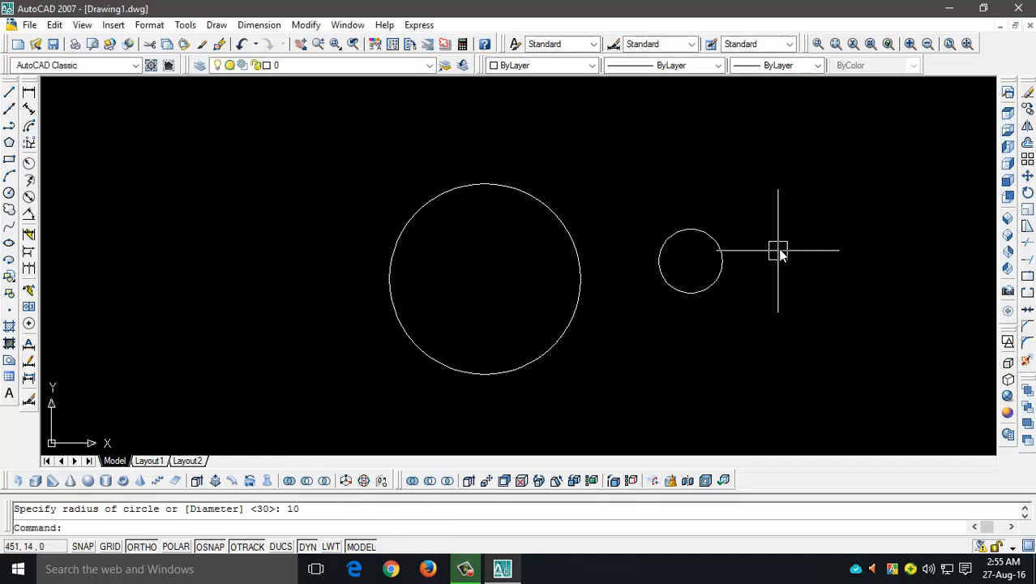
Step: Add a radius dimension and a diameter dimension above the small circle
scroll(777, 258, up, 2)
middle_drag(694, 271, 620, 280)
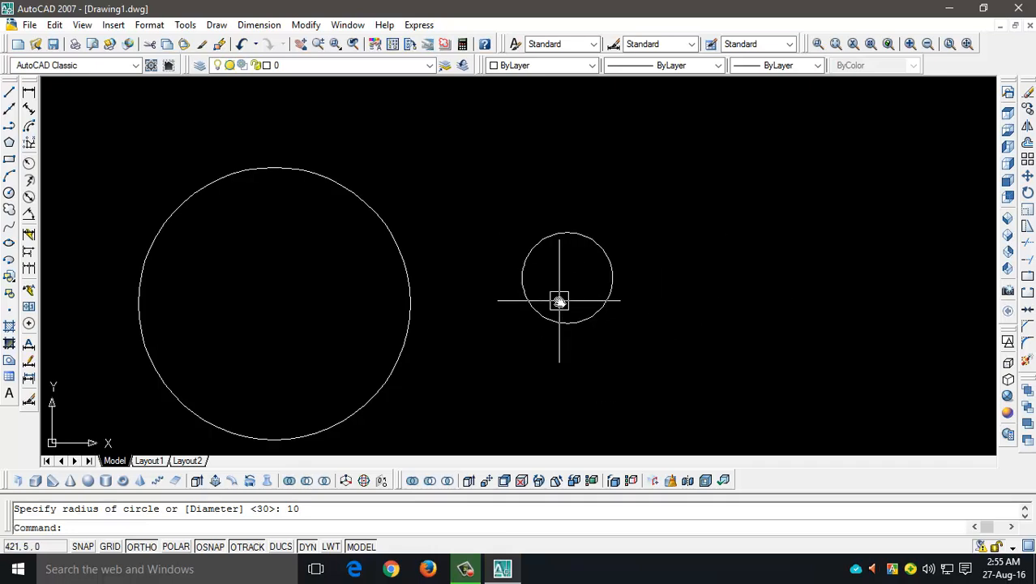
click(28, 163)
click(597, 243)
click(504, 161)
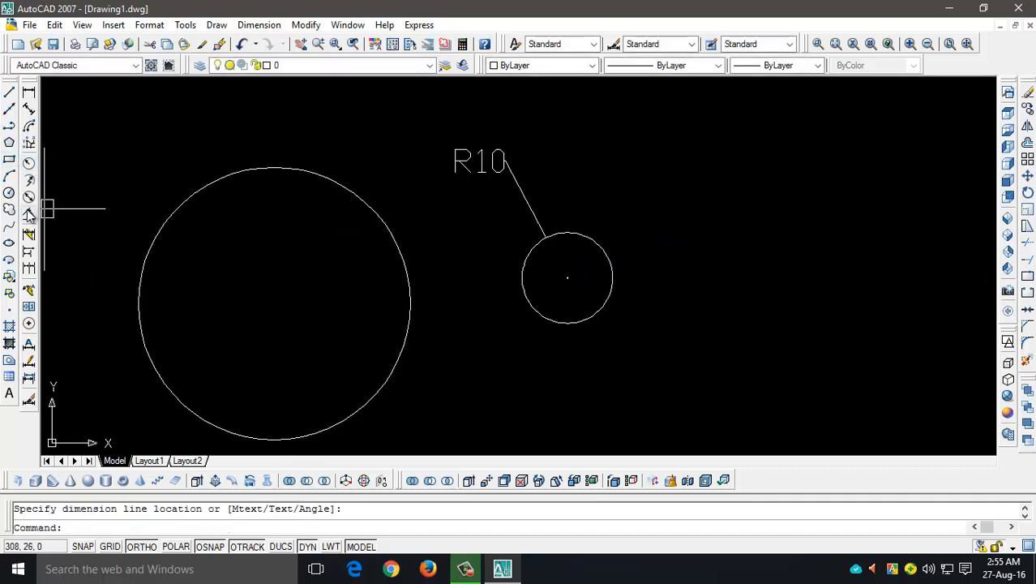
click(29, 197)
click(551, 236)
click(589, 186)
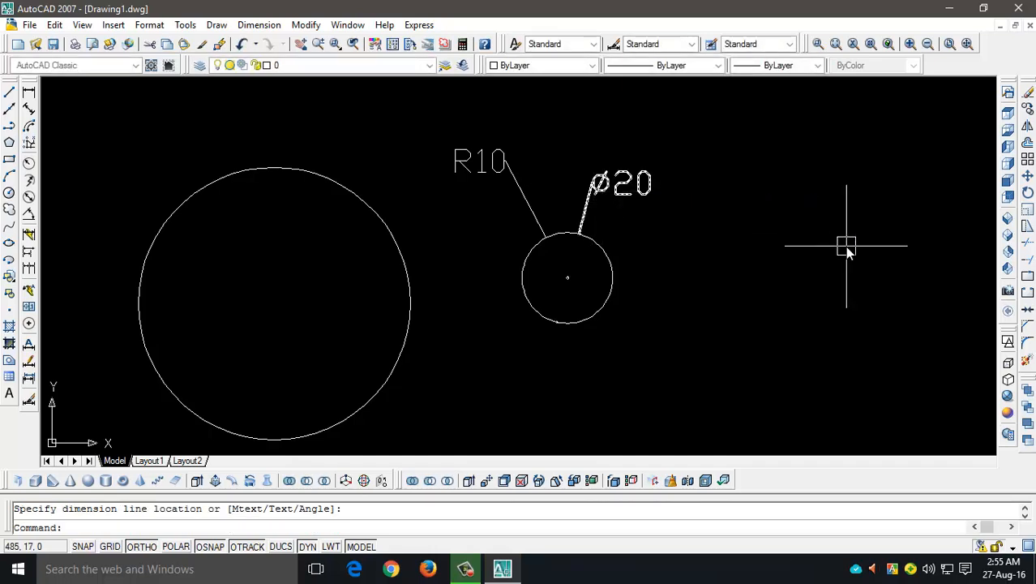
Step: Draw a circle to the right of the dimensioned circle using the Diameter option with a value of 10
middle_drag(847, 241, 731, 245)
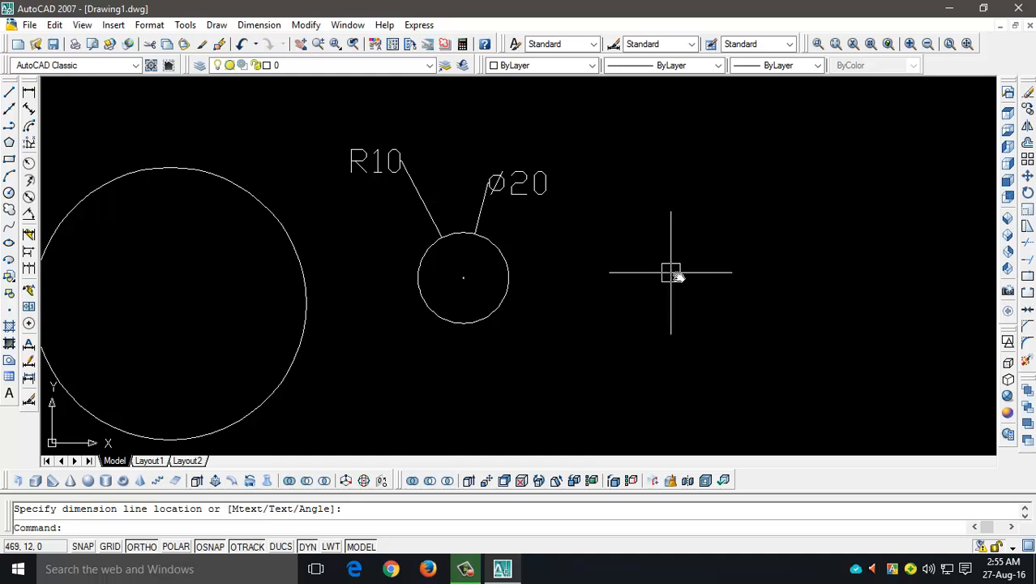
text(c)
key(Return)
click(741, 280)
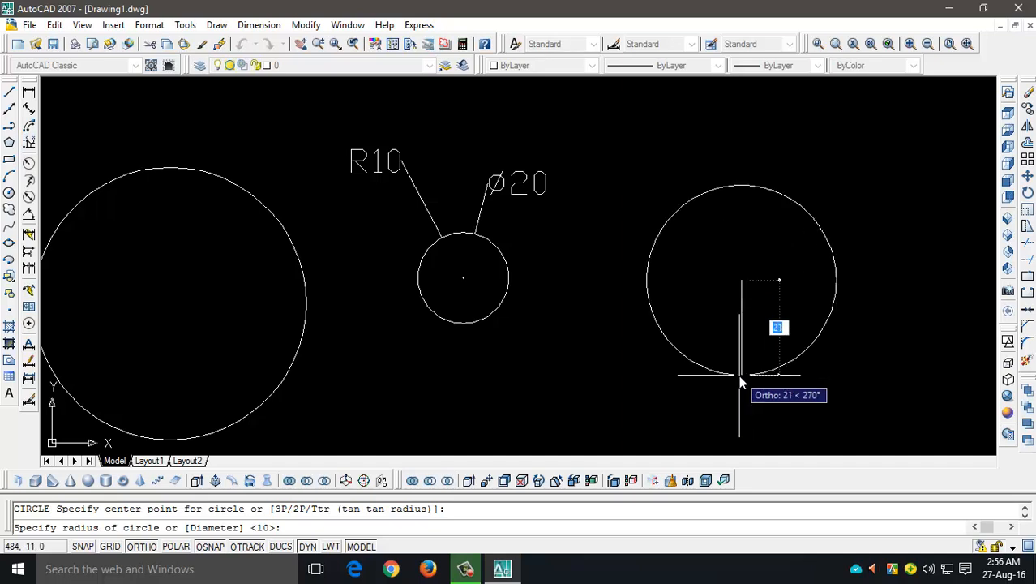
text(d)
key(Return)
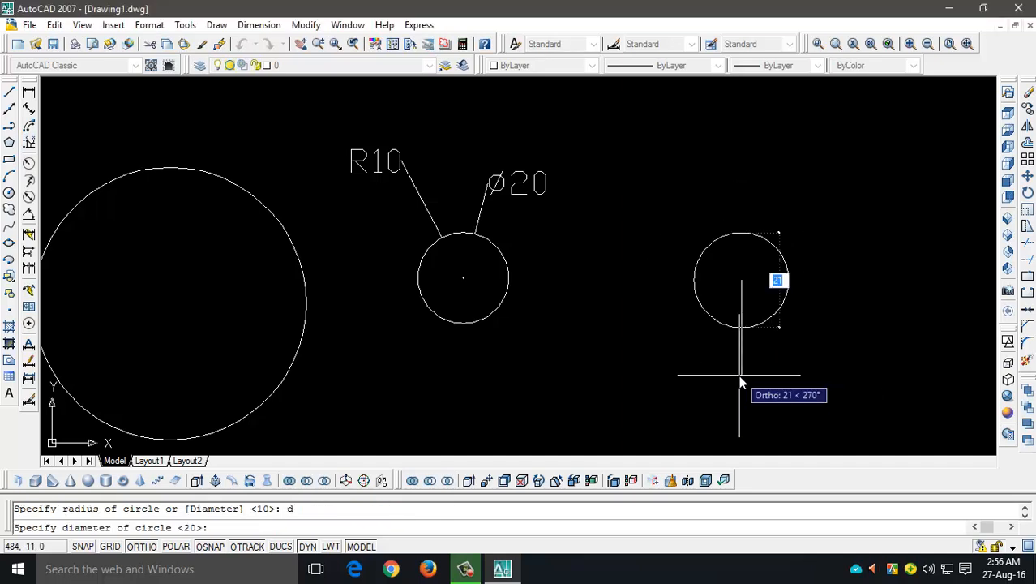
text(1)
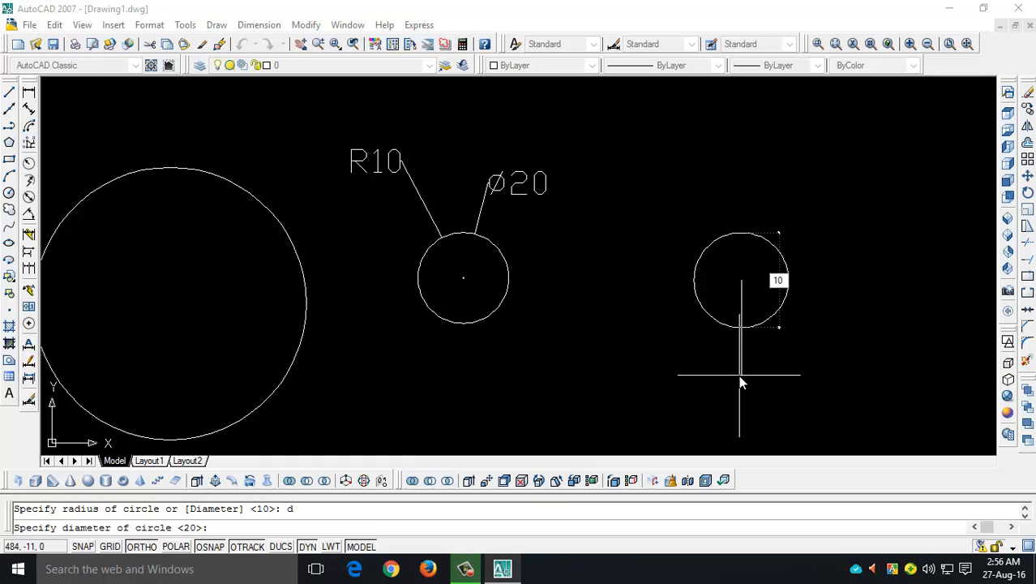
key(Return)
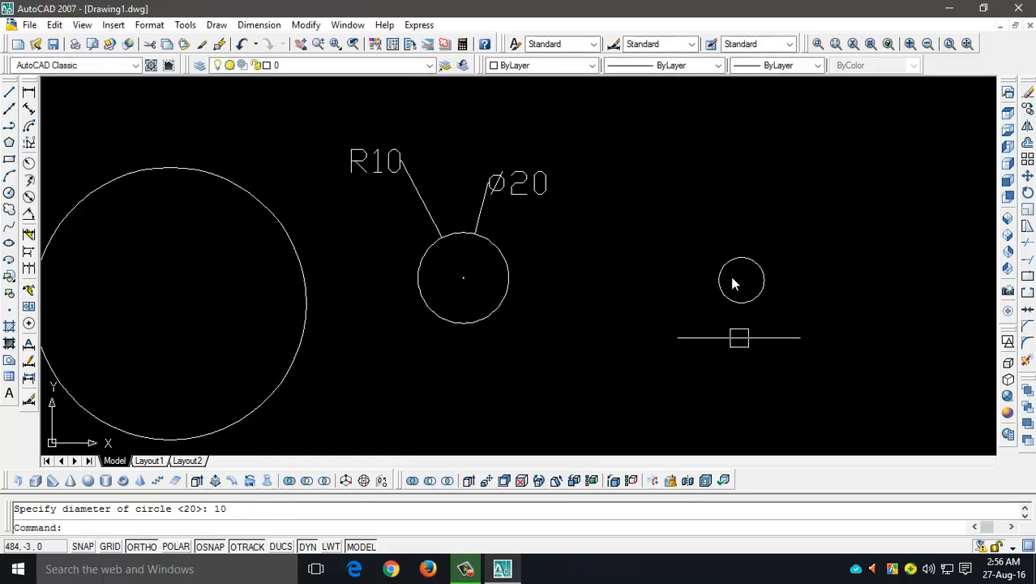
Step: Draw a circle between the two small circles using the Diameter option with a value of 20
middle_drag(786, 289, 745, 292)
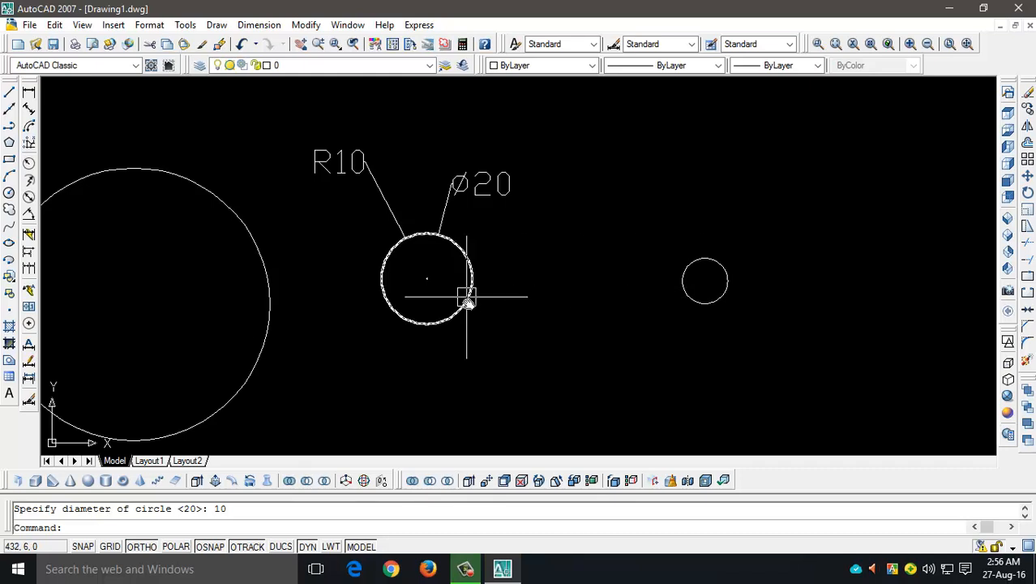
text(c)
key(Return)
click(568, 275)
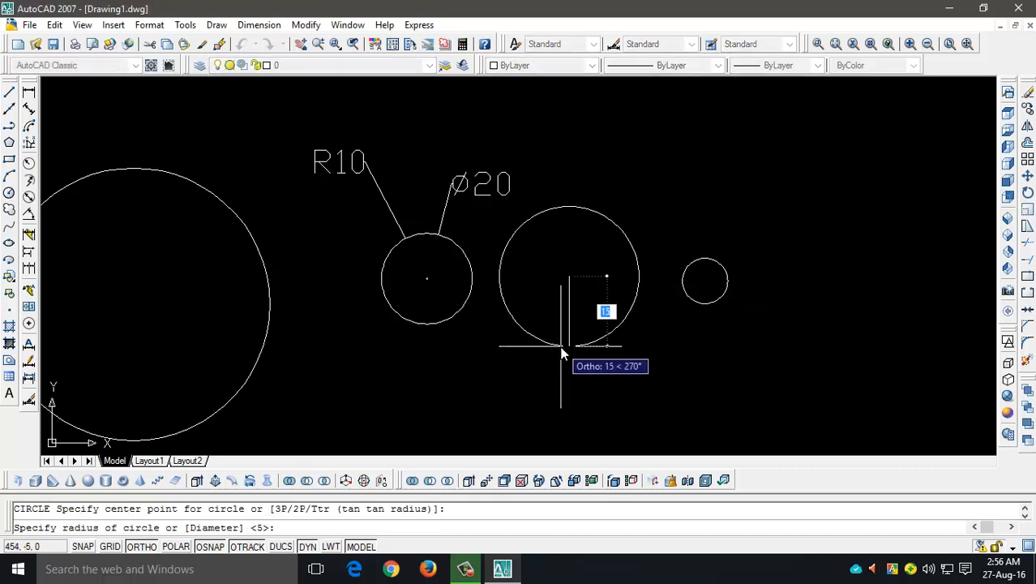
text(d)
key(Return)
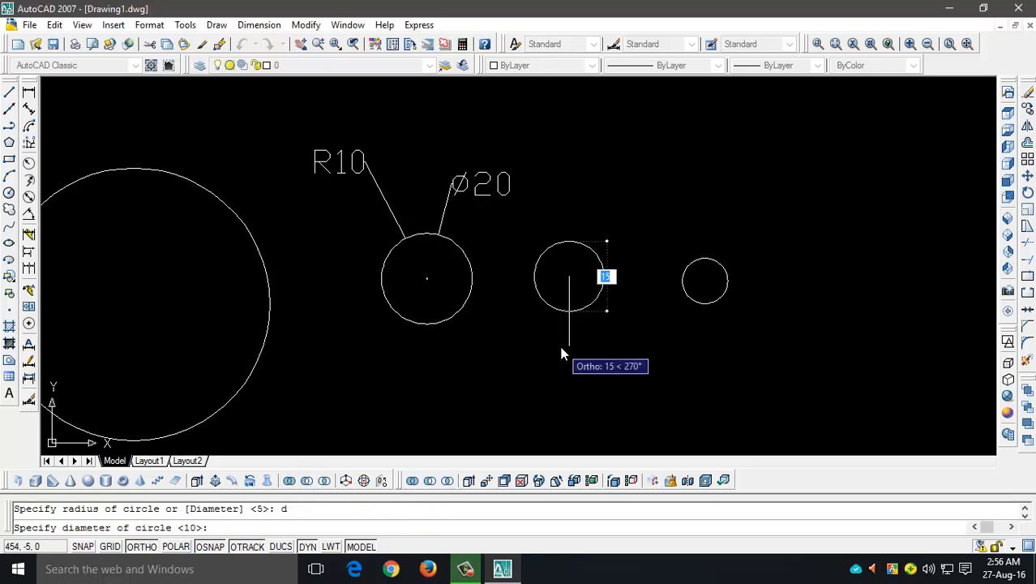
text(20)
key(Return)
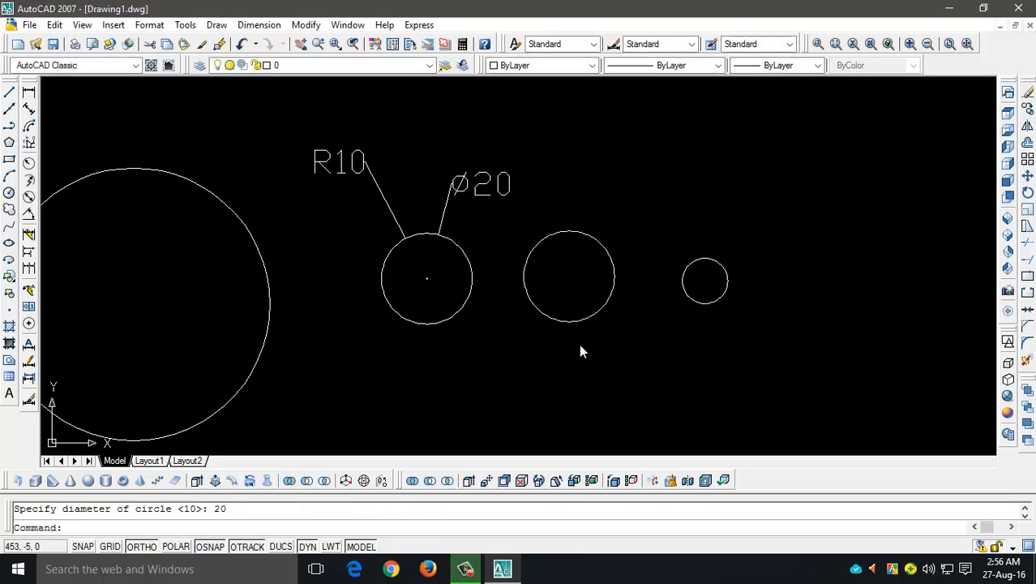
click(695, 304)
key(Escape)
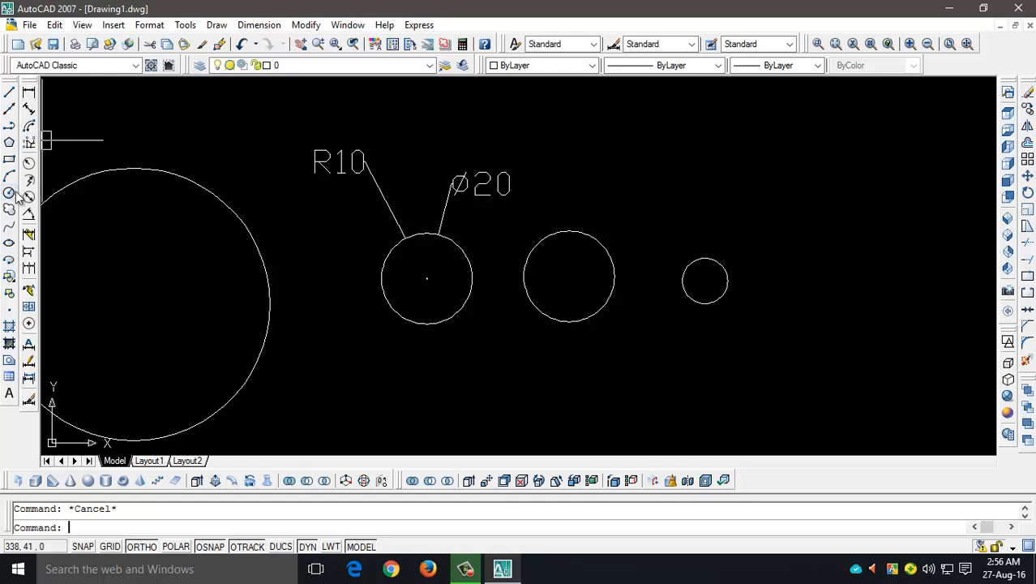
click(29, 163)
click(711, 262)
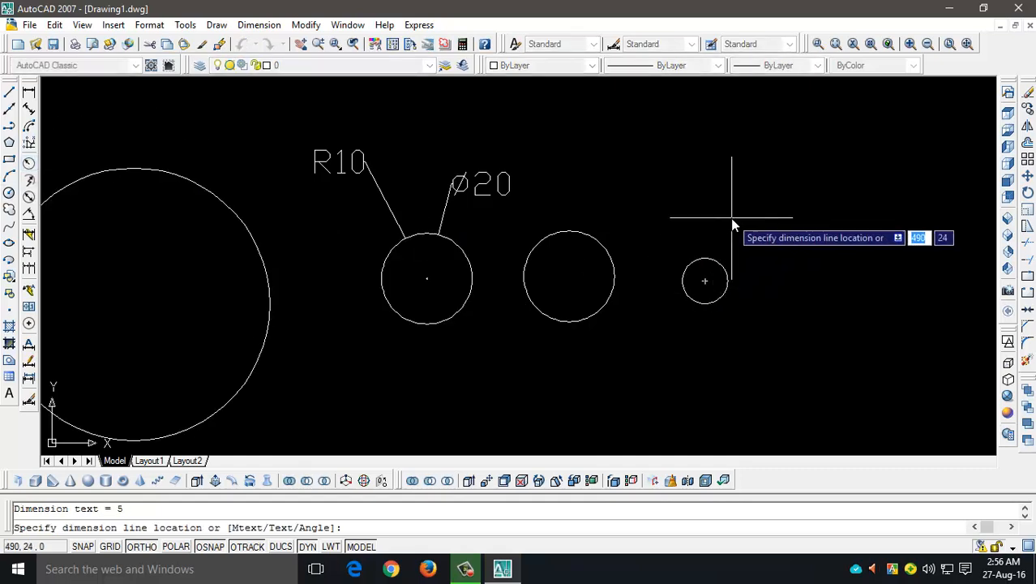
key(Escape)
Step: Add diameter dimensions to the two circles drawn with the Diameter option
click(28, 197)
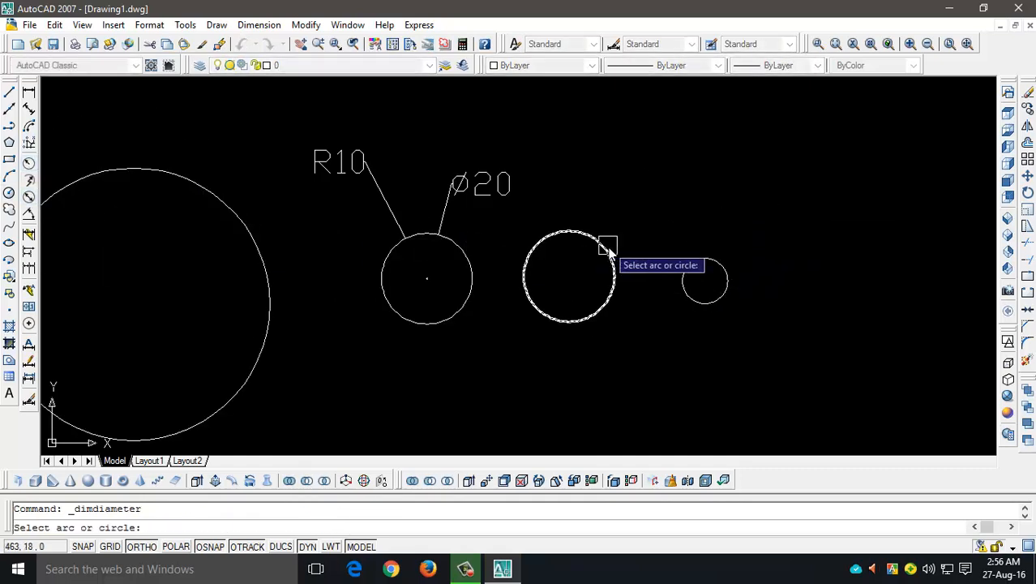
click(702, 259)
click(740, 229)
key(Return)
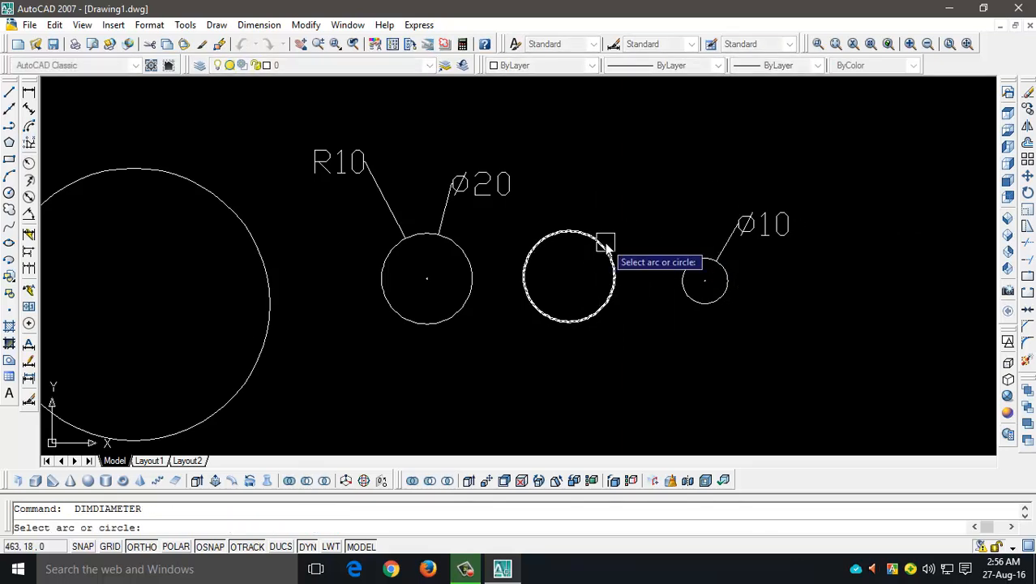
click(598, 239)
click(631, 201)
Step: Erase the two rightmost circles and all dimensions, keeping only the radius 30 and radius 10 circles
scroll(807, 336, down, 2)
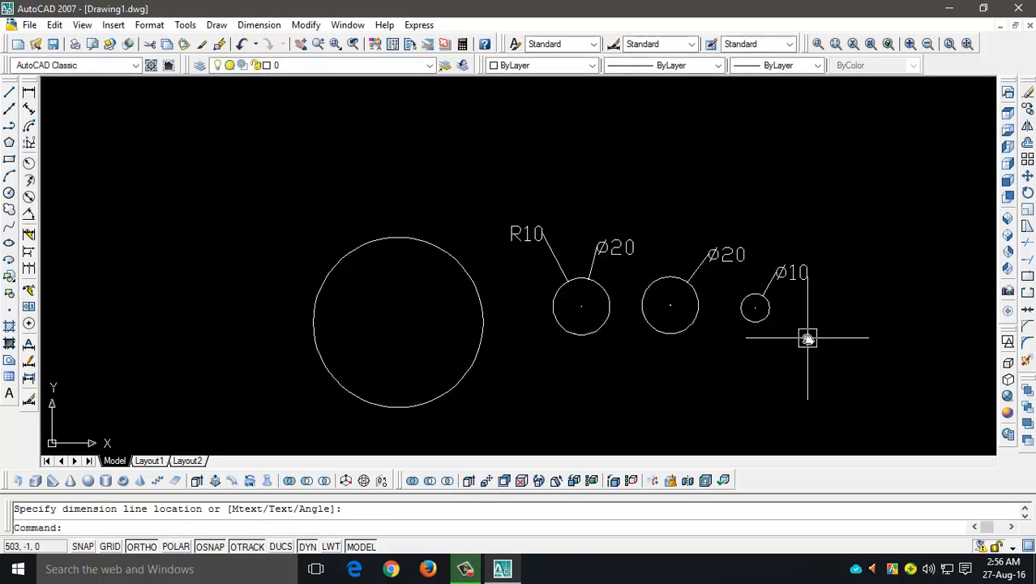
click(694, 231)
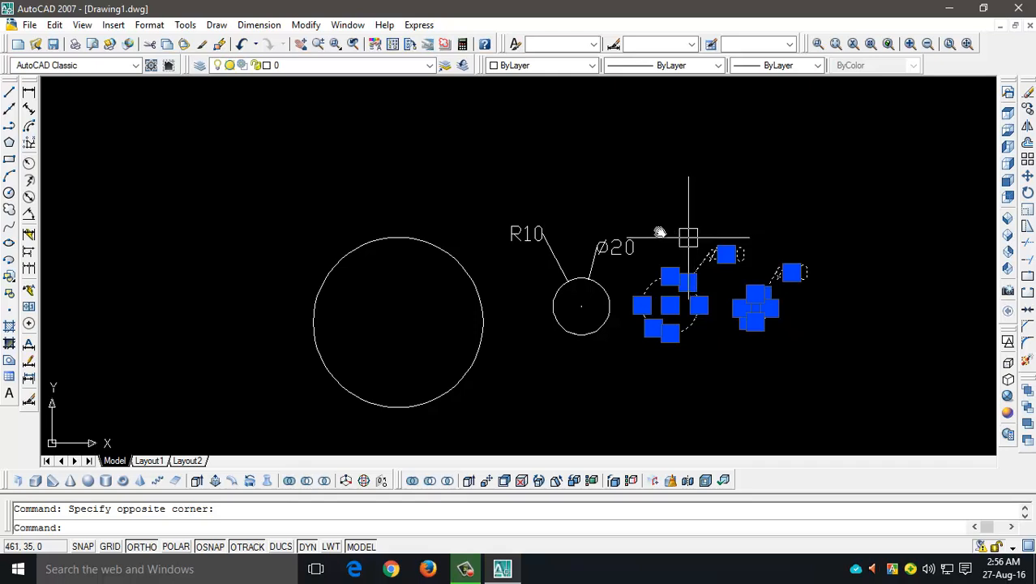
key(Delete)
click(553, 229)
key(Delete)
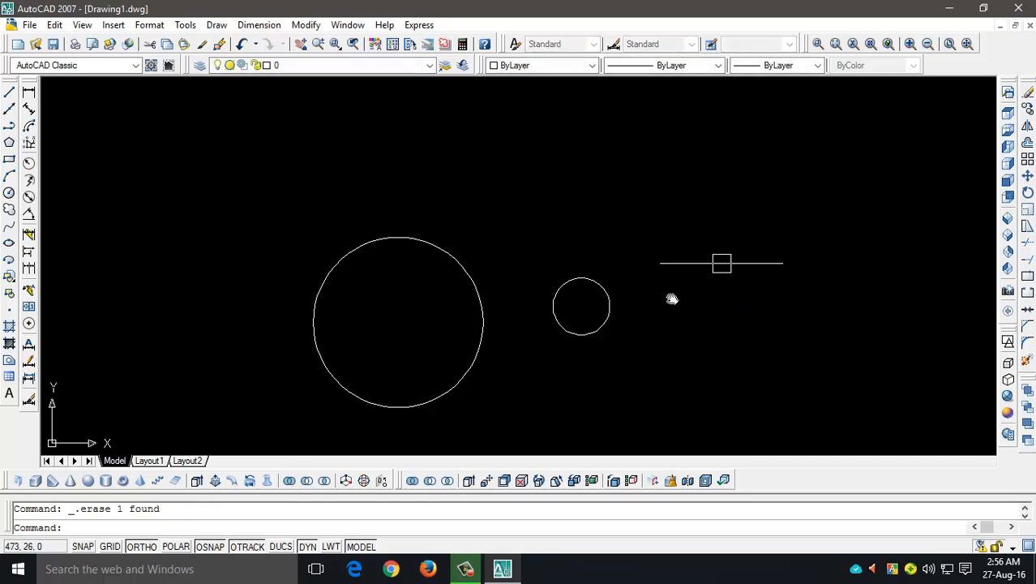
Step: Move the small circle by its center onto the right quadrant of the large circle
scroll(584, 323, up, 2)
middle_drag(595, 360, 657, 330)
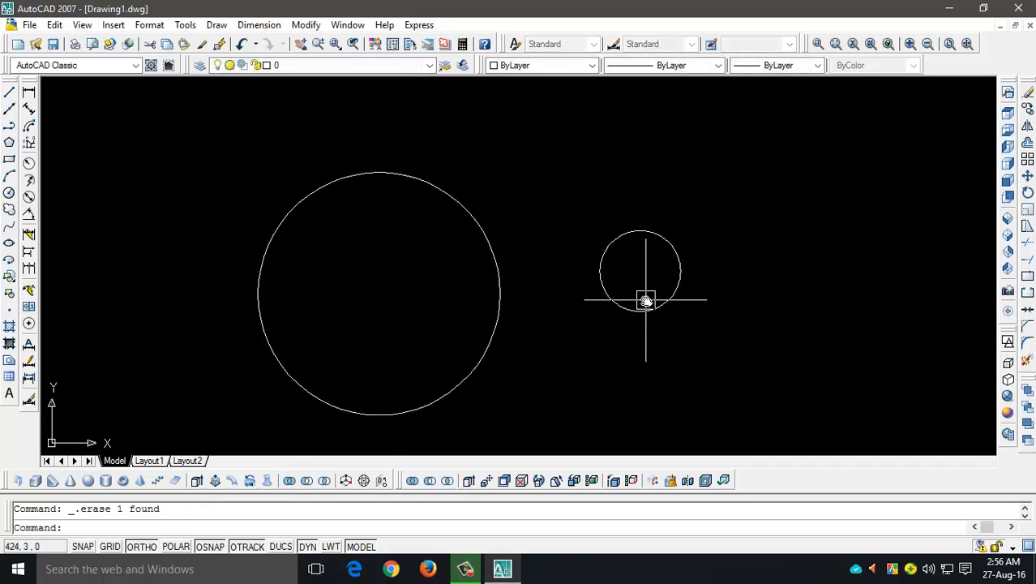
click(645, 312)
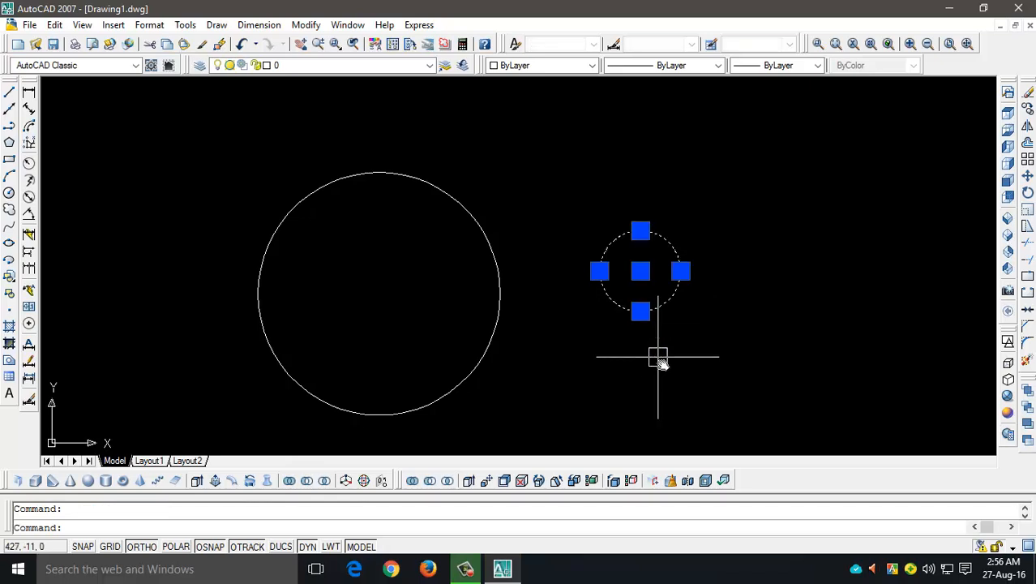
text(m)
key(Return)
click(640, 272)
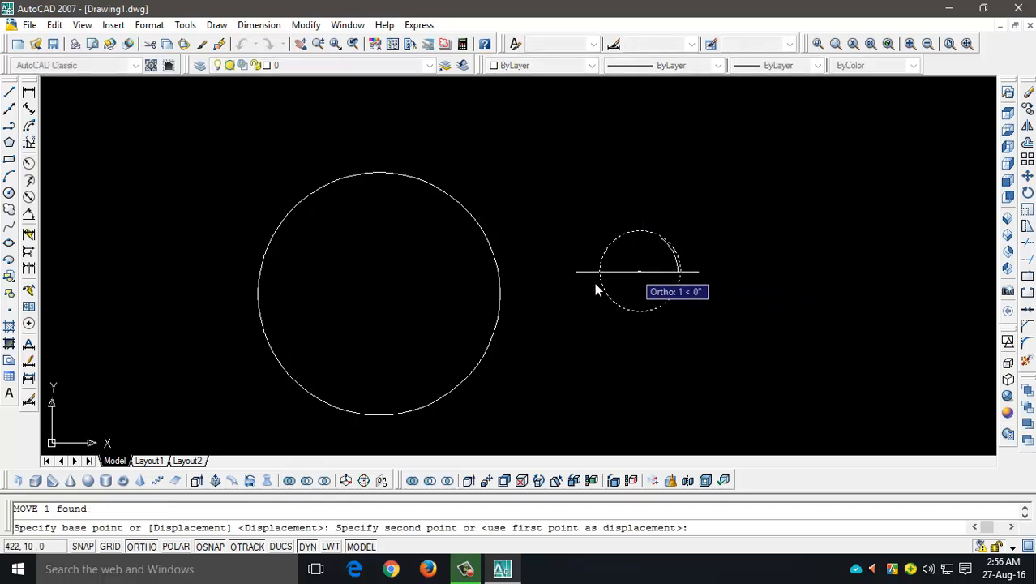
click(501, 298)
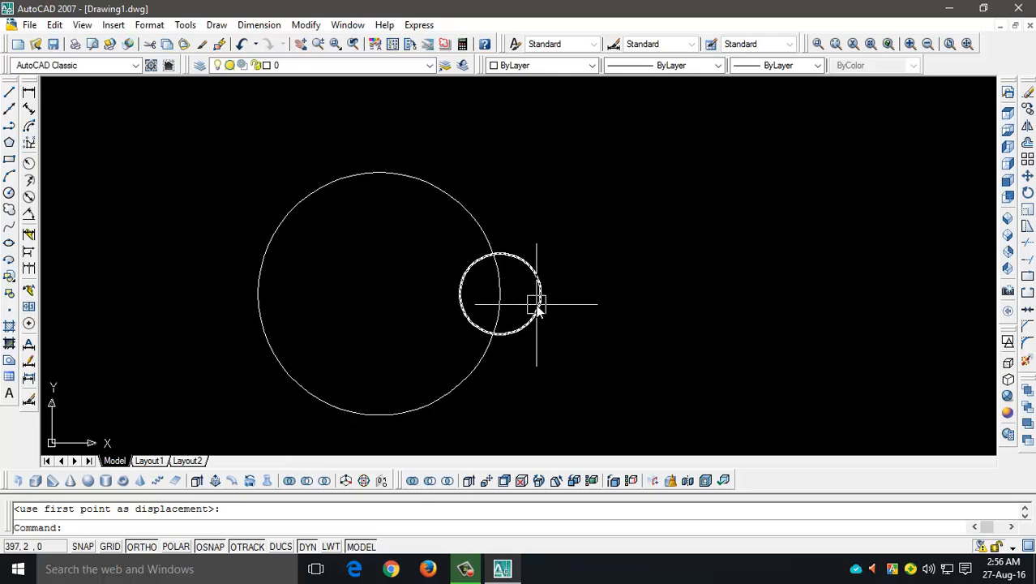
Step: Trim away the part of the small circle that lies outside the large circle
text(tr)
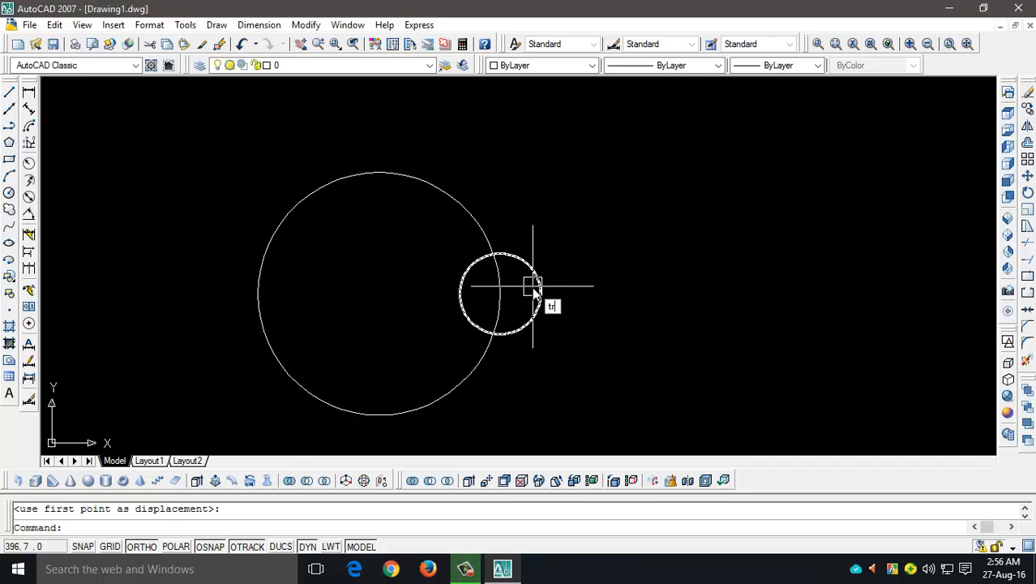
key(Return)
key(Return)
key(Return)
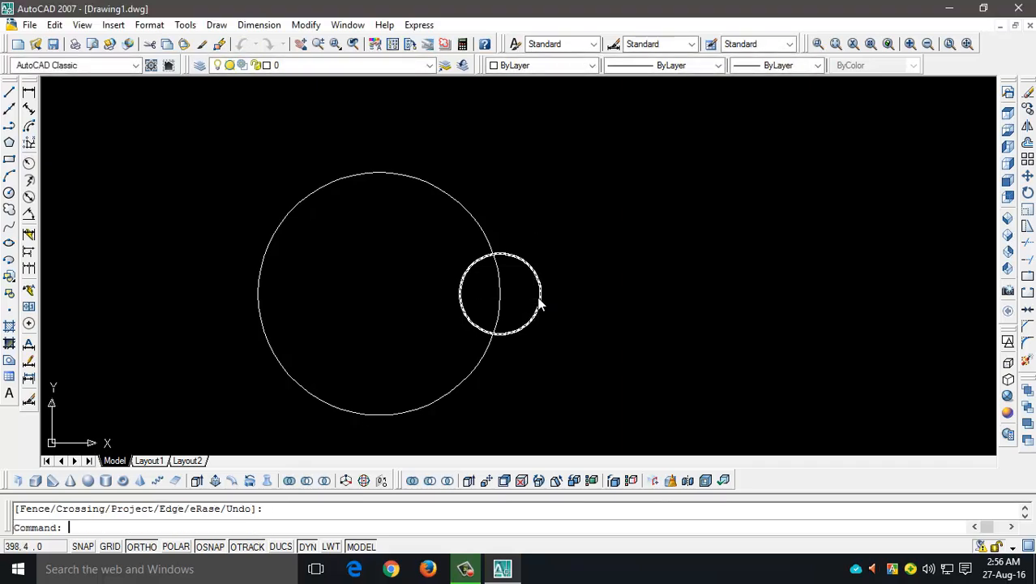
click(538, 298)
key(Escape)
Step: Offset the trimmed radius 10 arc by 5 toward the center of the large circle
scroll(472, 306, up, 2)
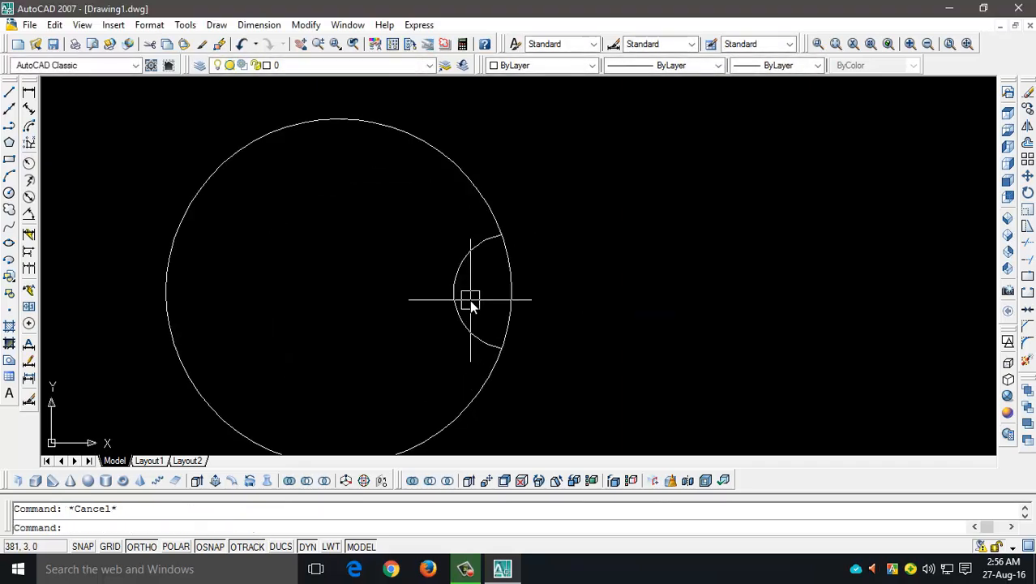
middle_drag(470, 302, 568, 286)
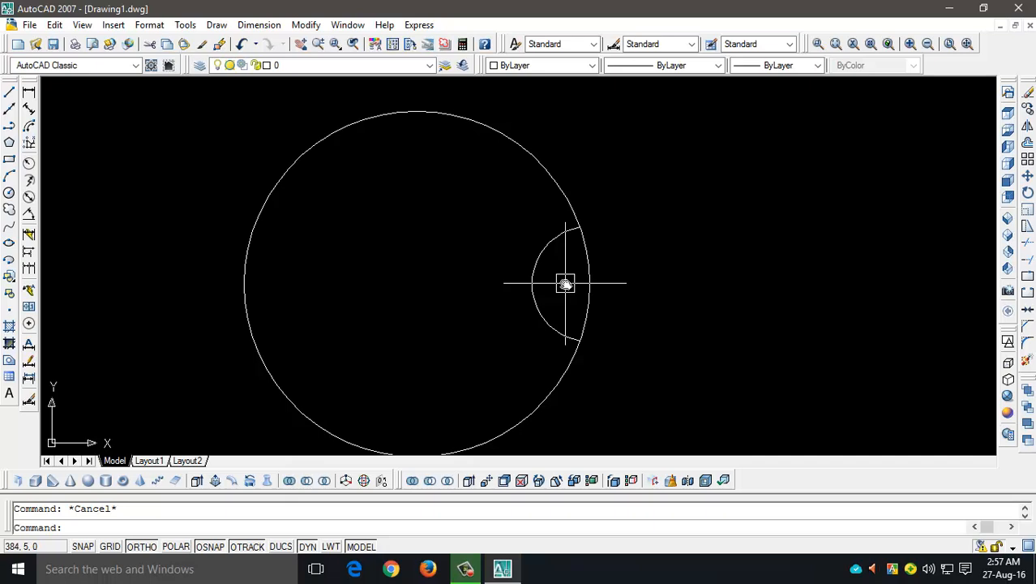
text(o)
key(Return)
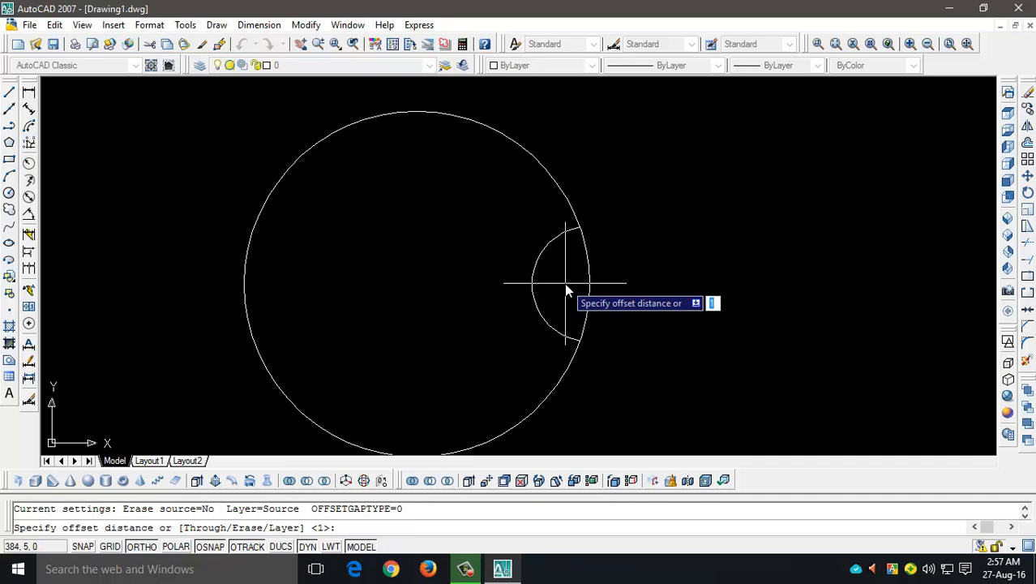
text(5)
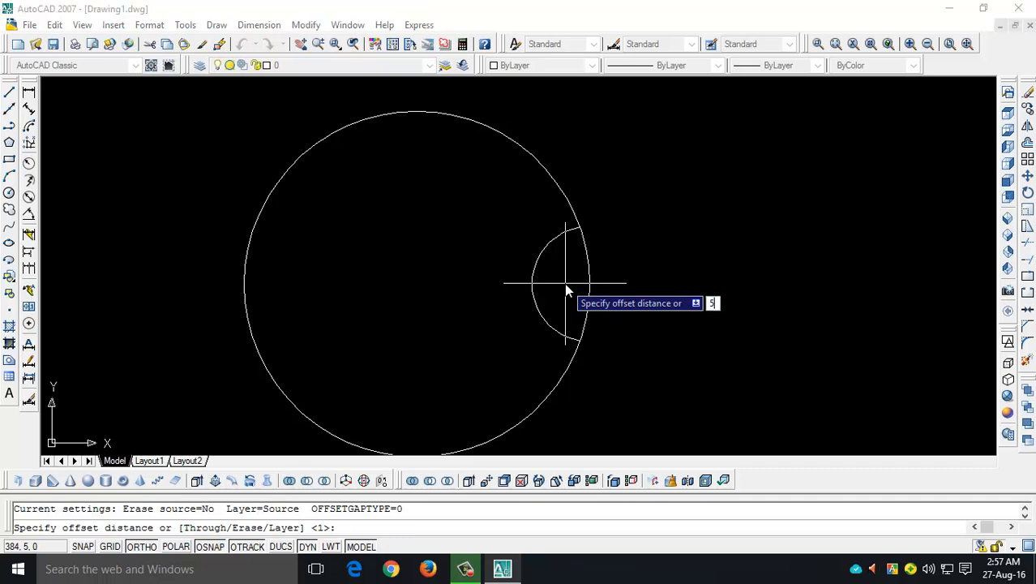
key(Return)
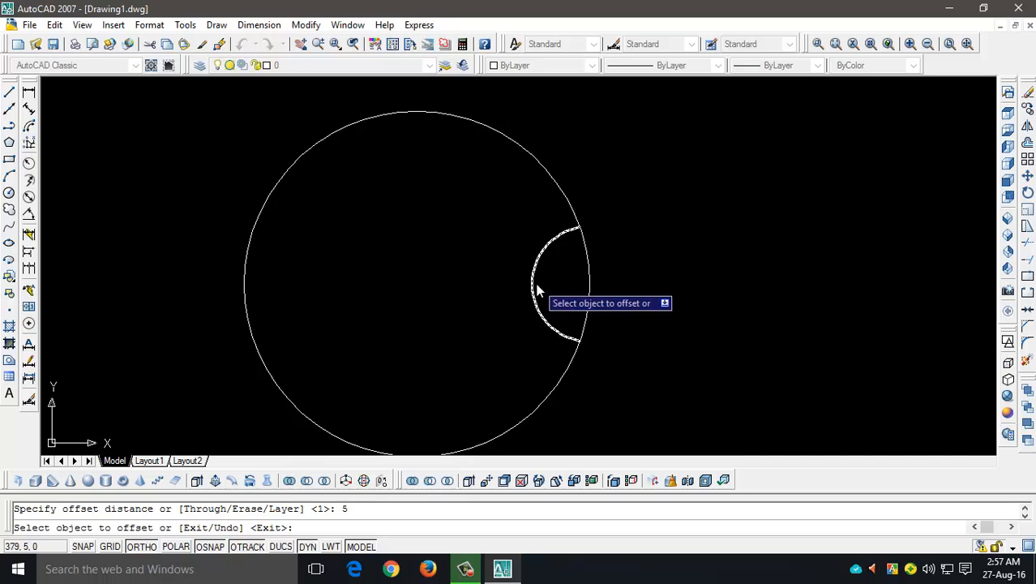
click(535, 289)
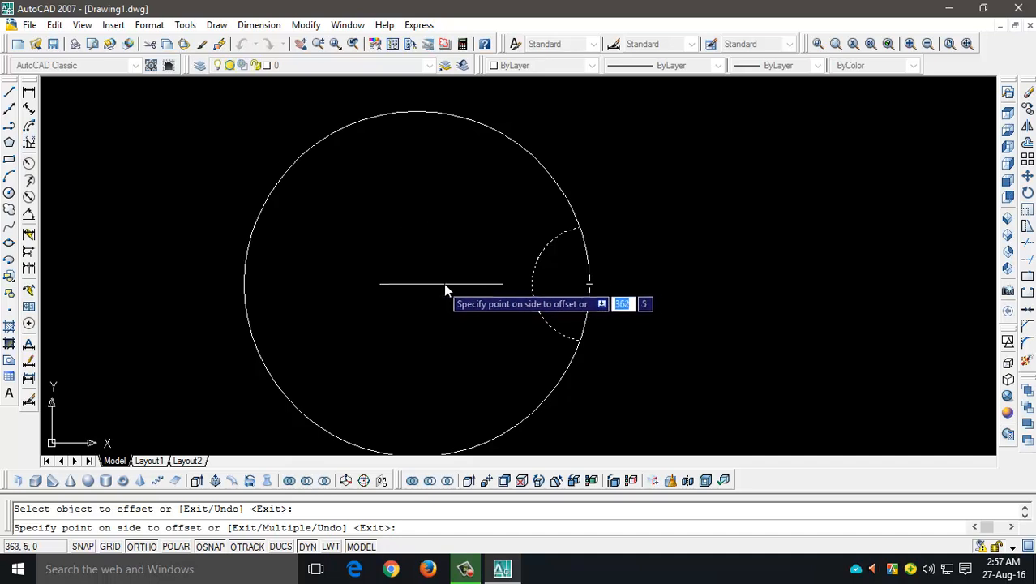
click(451, 286)
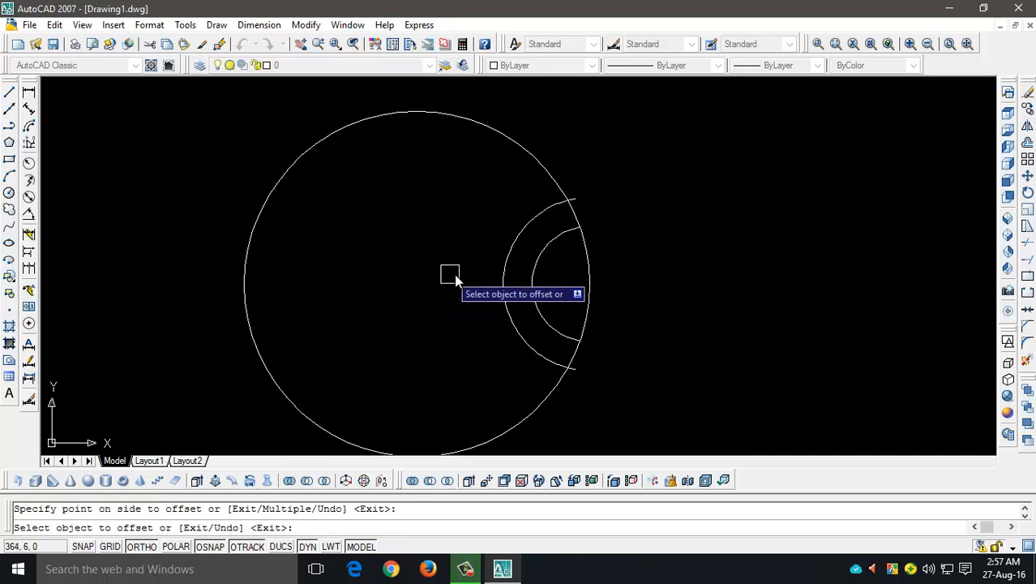
Step: Offset the newest arc by 5 toward the circle's center two more times, making four concentric arcs
click(500, 288)
click(453, 290)
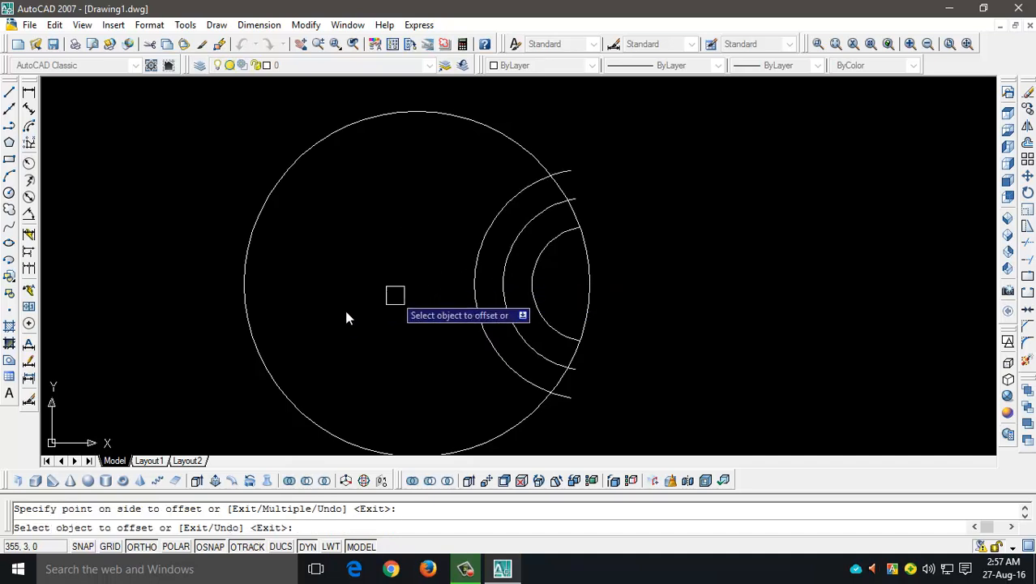
click(472, 296)
click(409, 288)
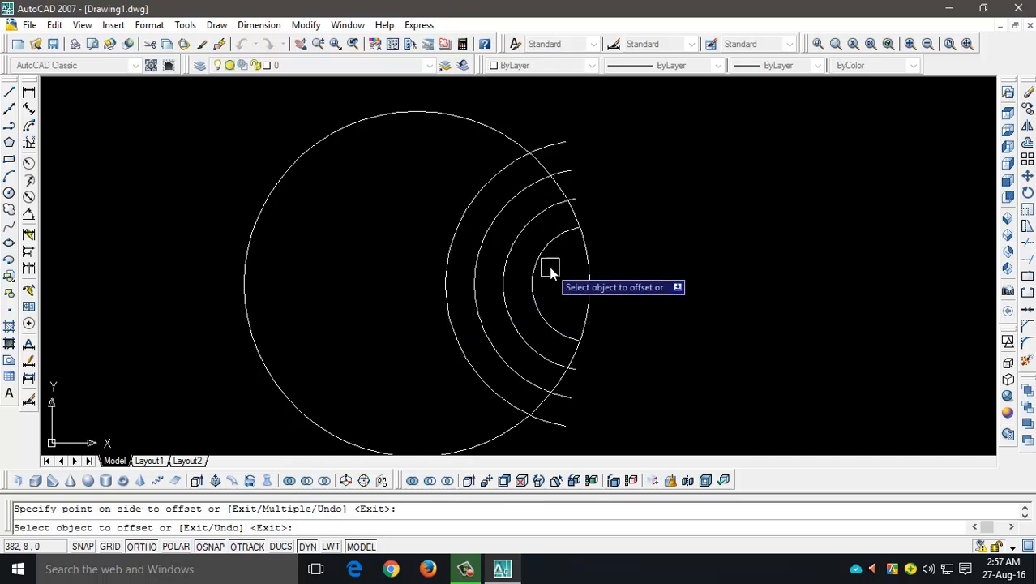
key(Escape)
key(Escape)
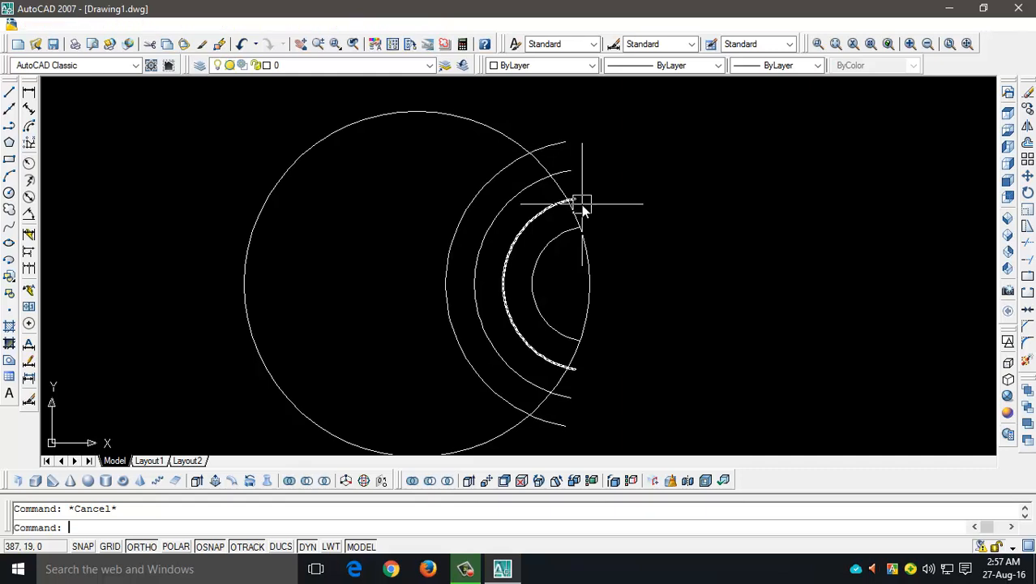
Step: Trim the upper ends of the three offset arcs where they extend beyond the large circle
text(tr)
key(Return)
key(Return)
scroll(568, 166, up, 3)
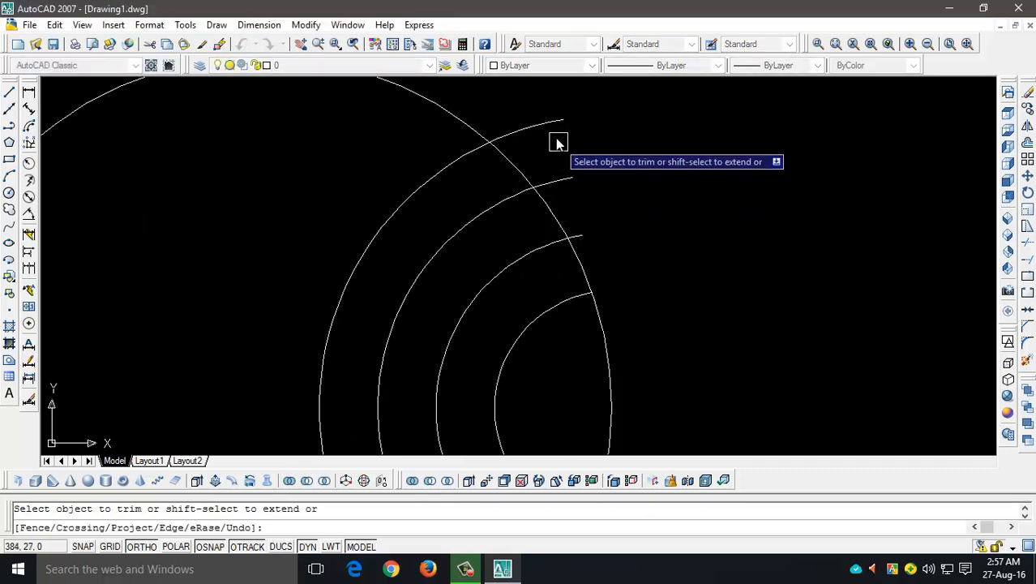
click(550, 124)
click(566, 178)
click(585, 226)
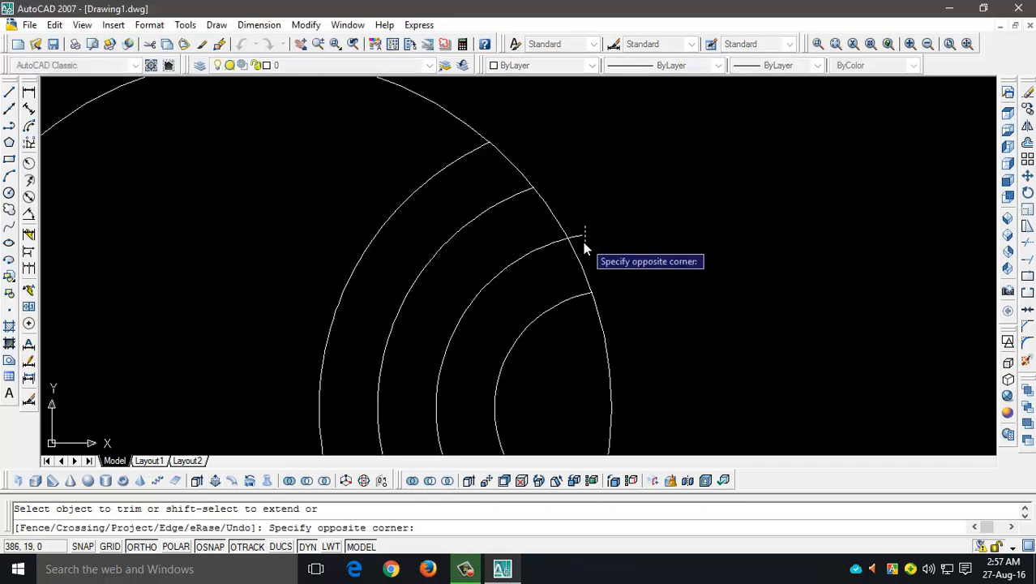
click(578, 244)
Step: Trim the lower ends of the three offset arcs back to the large circle
scroll(602, 202, down, 3)
scroll(610, 342, up, 3)
middle_drag(610, 343, 600, 243)
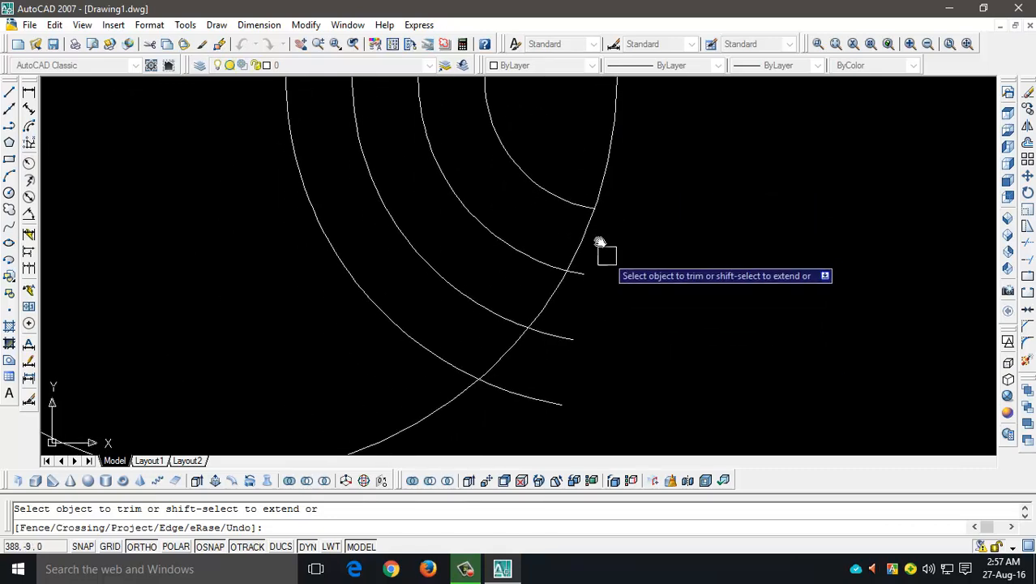
scroll(572, 365, down, 4)
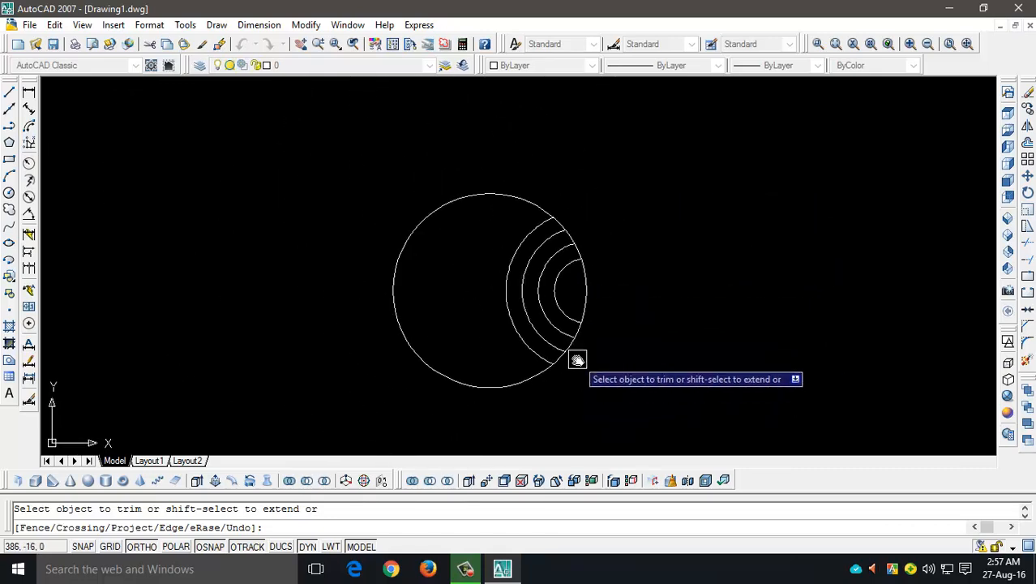
key(Escape)
Step: Draw a radius 10 circle centered on the left quadrant of the large circle
scroll(646, 308, up, 3)
scroll(639, 302, down, 2)
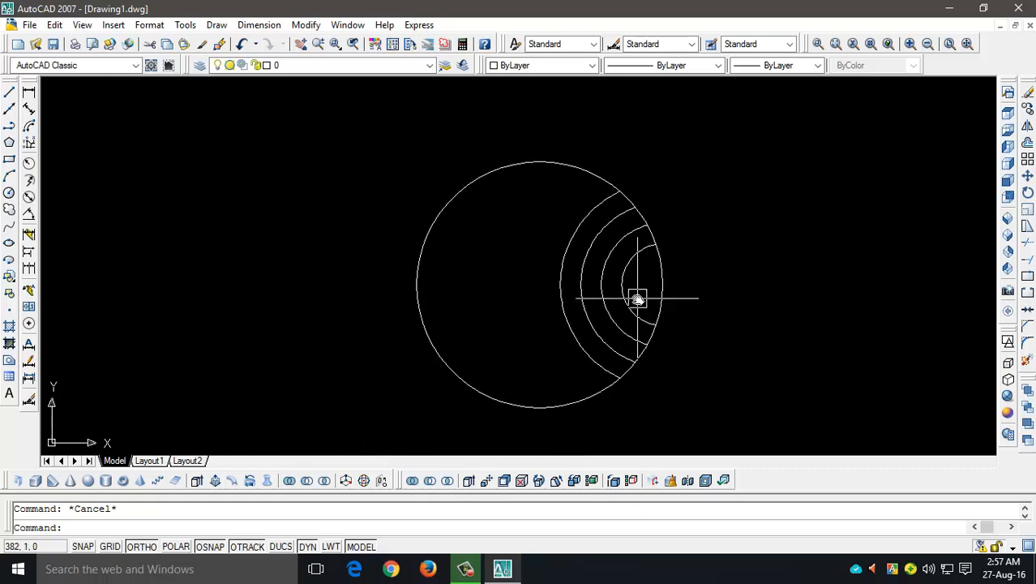
middle_drag(637, 299, 659, 289)
scroll(674, 287, up, 2)
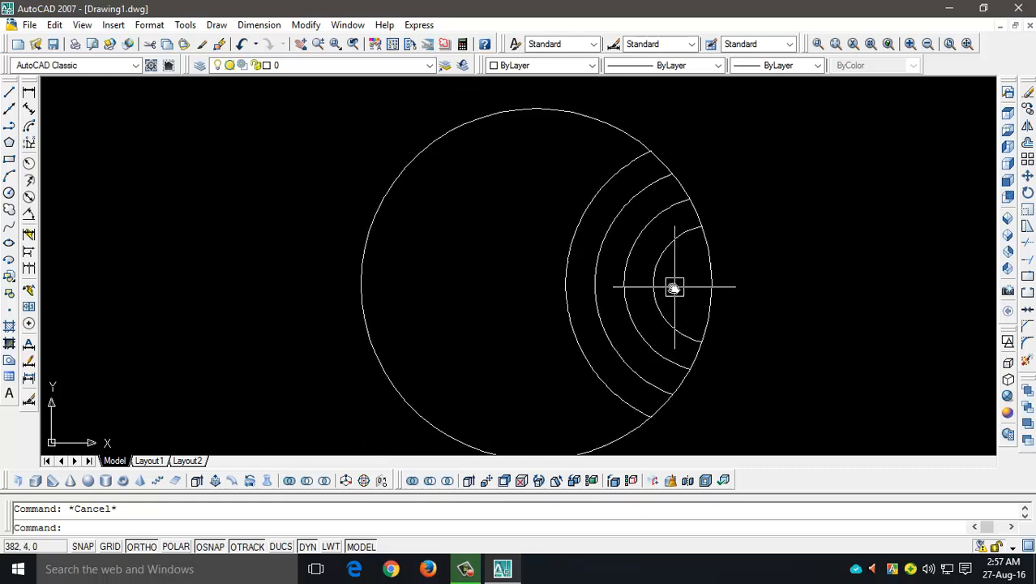
scroll(458, 301, down, 3)
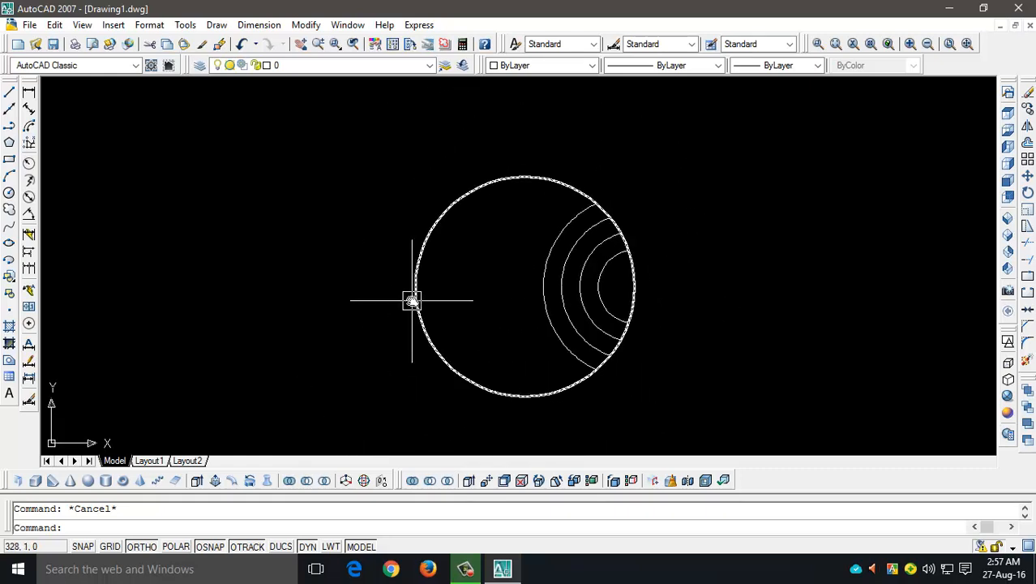
text(c)
key(Return)
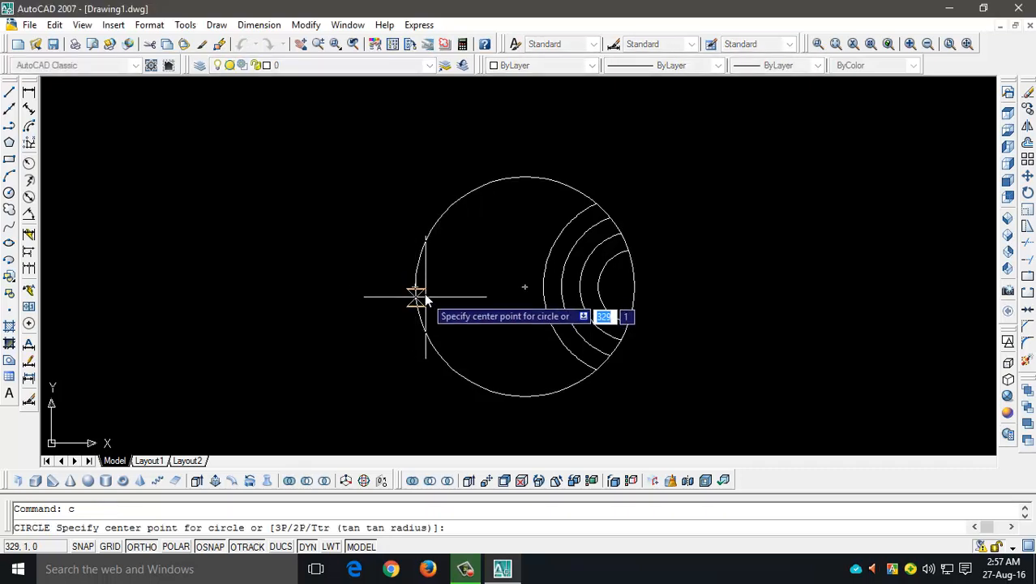
click(416, 291)
scroll(435, 293, up, 1)
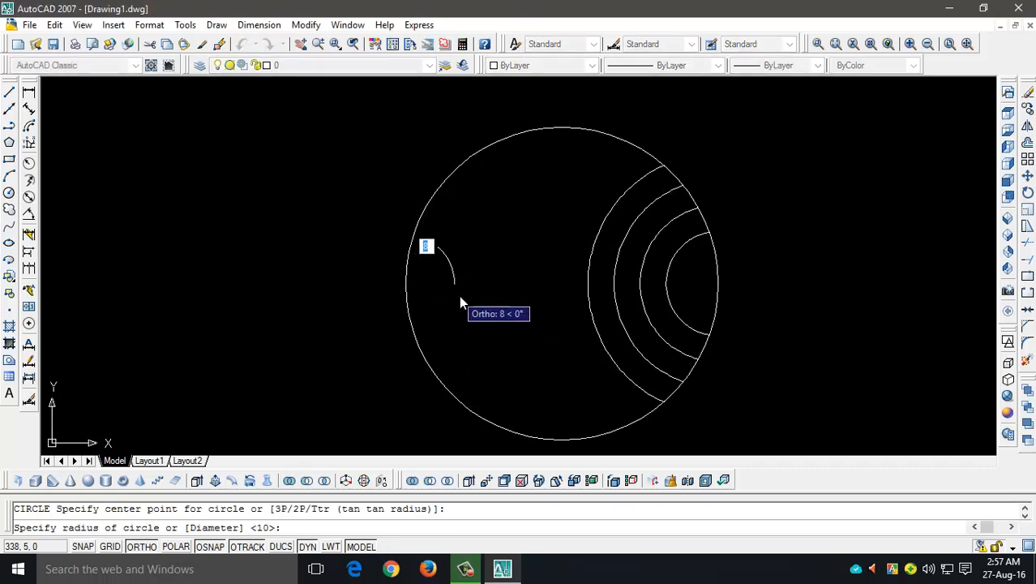
text(5)
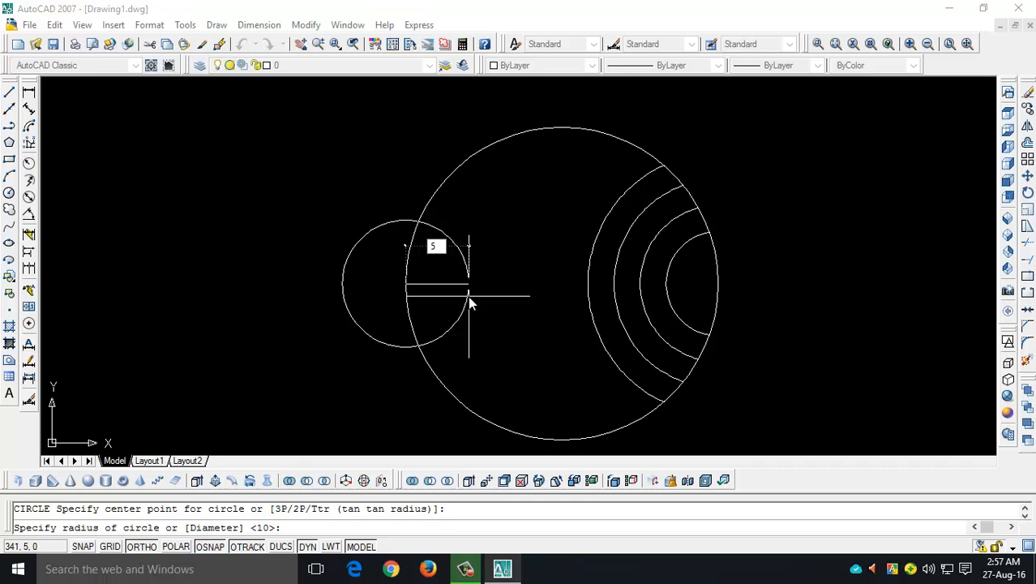
key(Return)
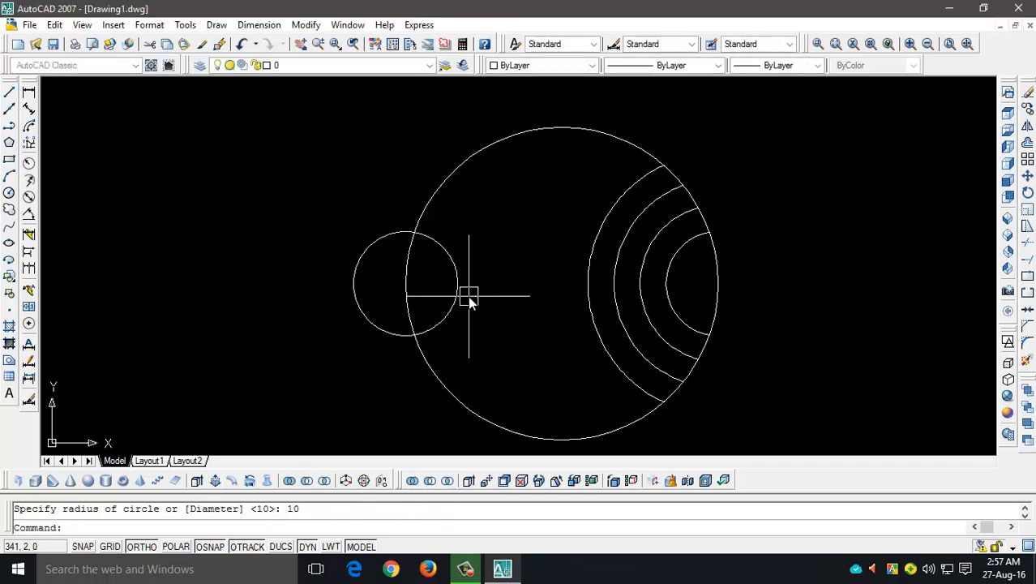
Step: Trim away the part of the left small circle that lies outside the large circle
text(tr)
key(Return)
key(Return)
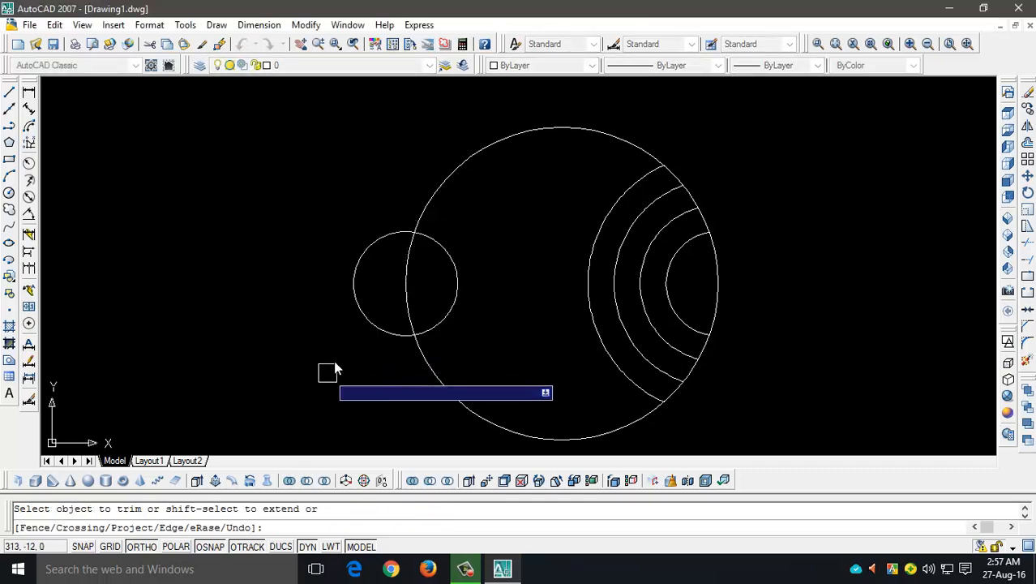
click(388, 331)
key(Escape)
Step: Try copying the left arc 5 units horizontally toward the circle's center, and erase the copy
text(e)
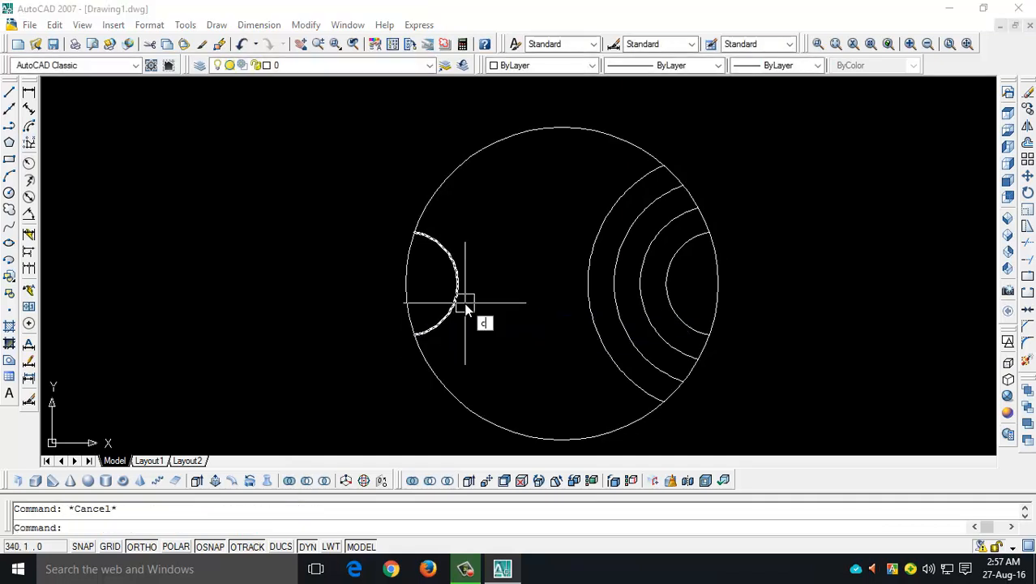
key(Return)
click(464, 300)
key(Return)
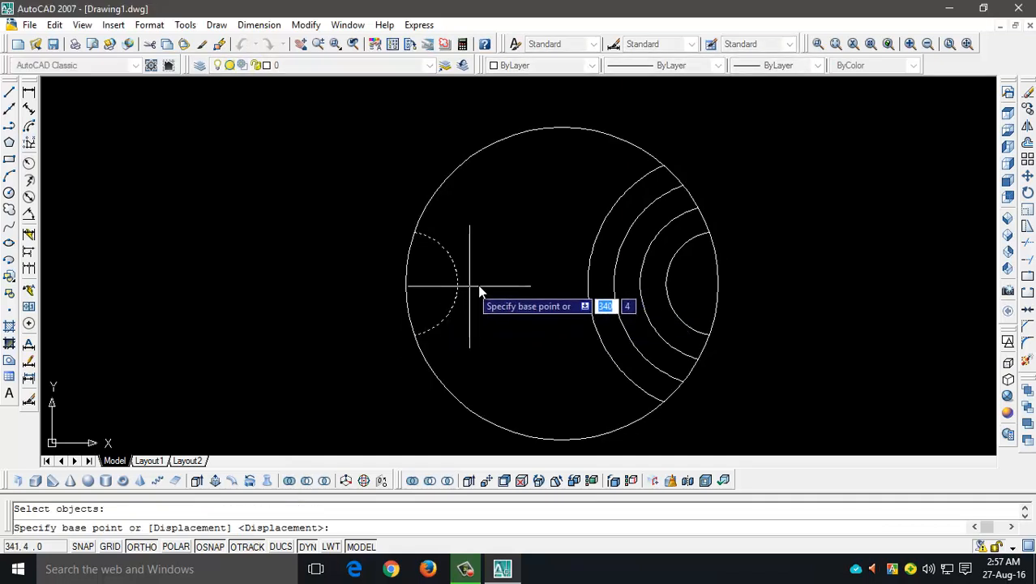
click(488, 276)
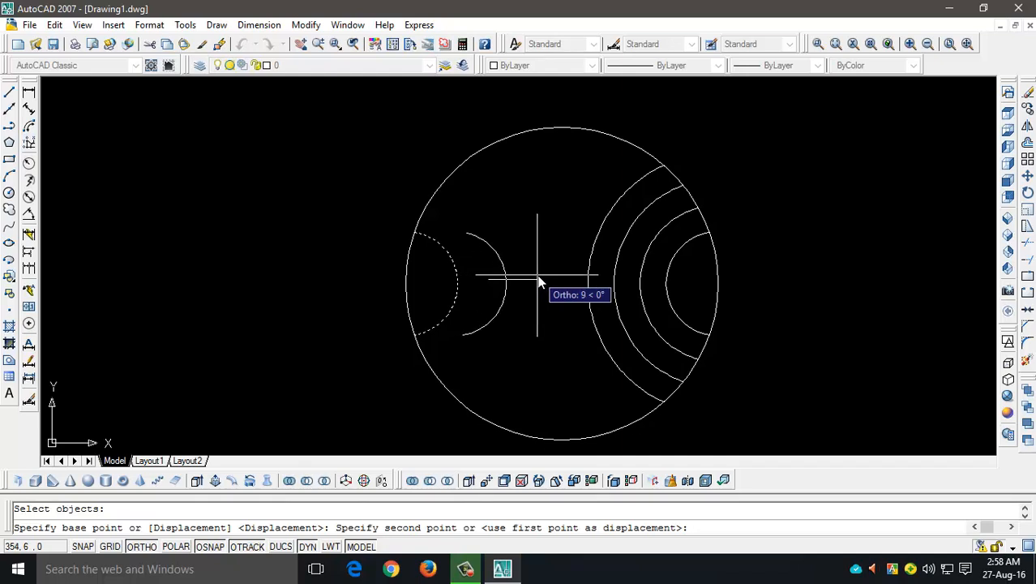
text(5)
key(Return)
key(Escape)
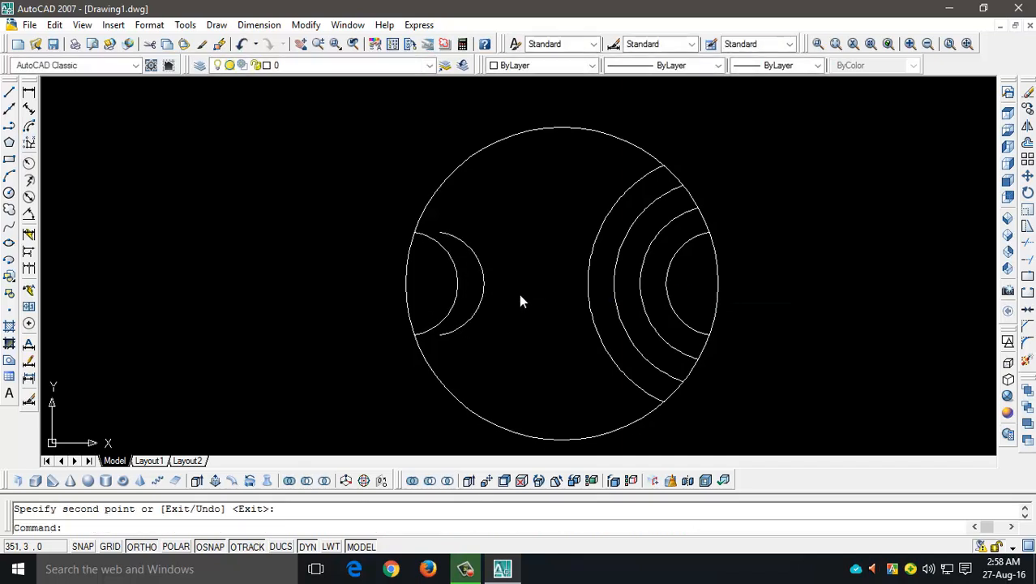
click(491, 298)
key(Delete)
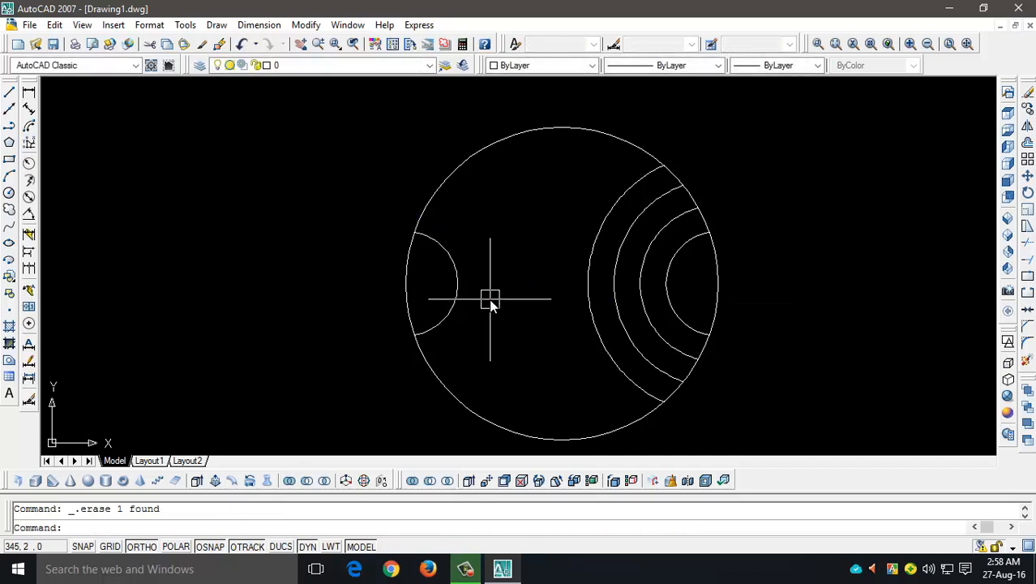
Step: Offset the left arc by 5 toward the circle's center three times in succession
text(o)
key(Return)
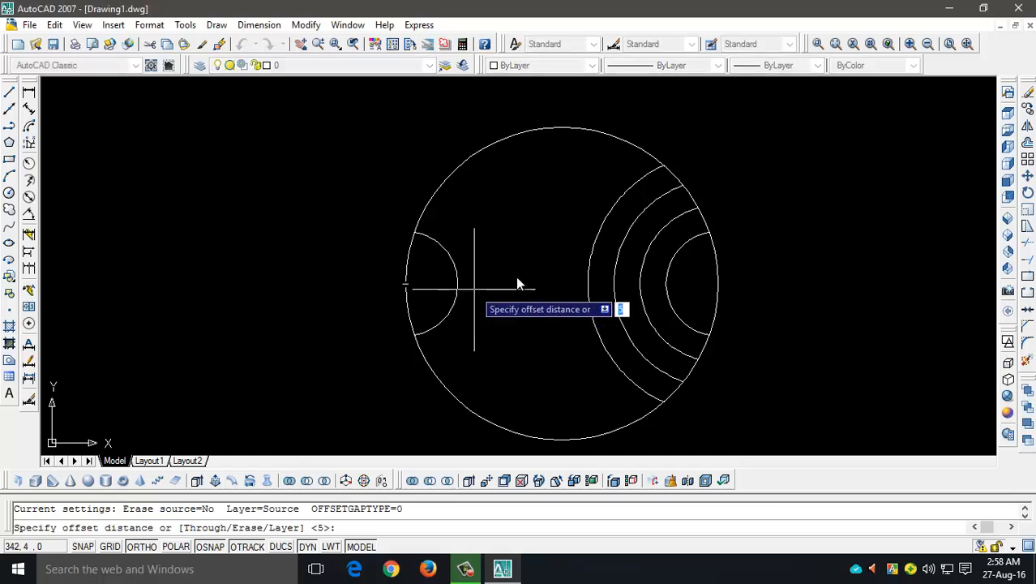
text(5)
key(Return)
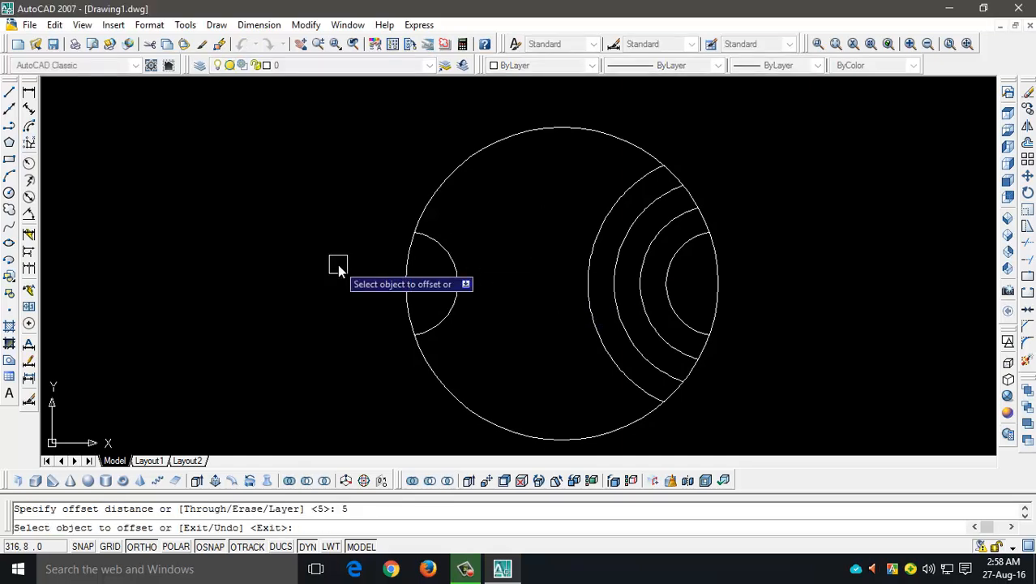
click(465, 311)
click(482, 297)
click(486, 287)
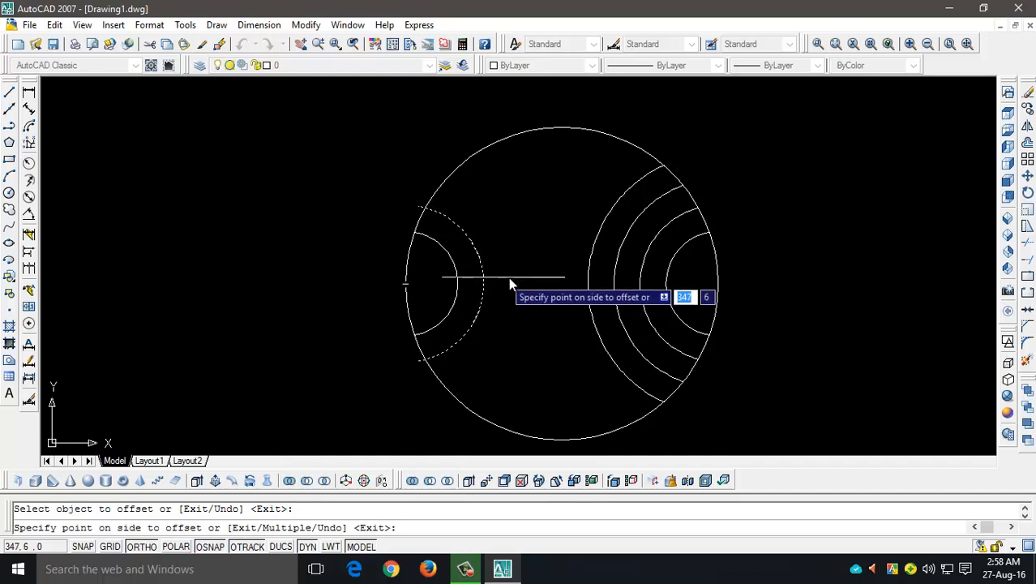
click(510, 281)
click(510, 284)
click(560, 282)
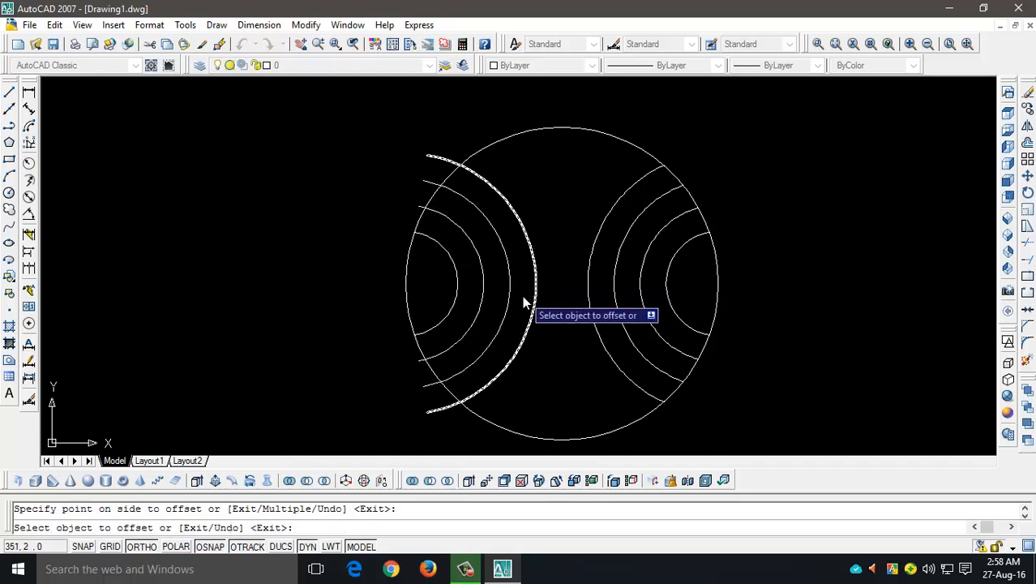
key(Escape)
Step: Trim the upper and lower ends of the left offset arcs that extend beyond the large circle
text(tr)
key(Return)
key(Return)
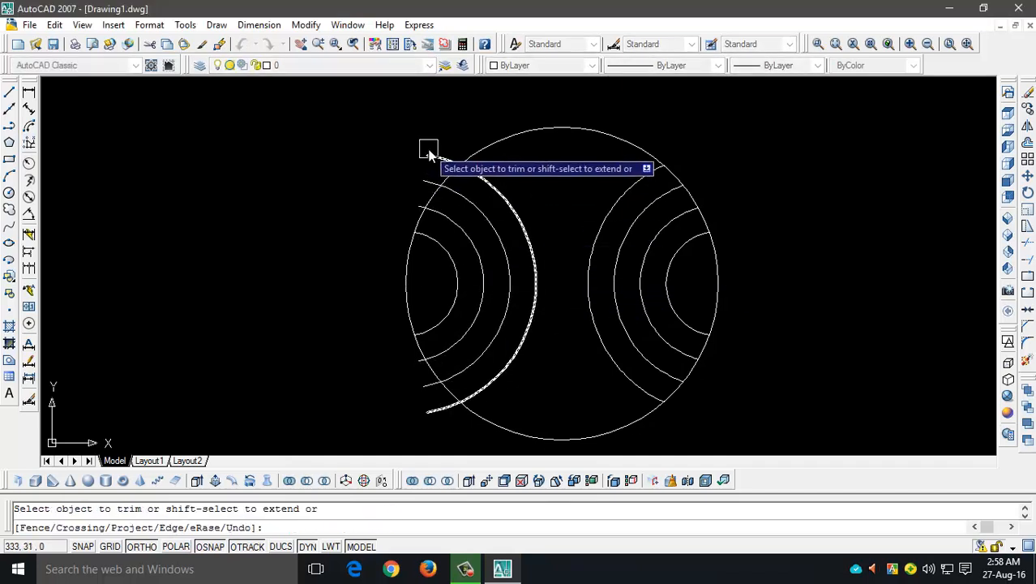
scroll(411, 199, down, 1)
scroll(414, 207, up, 3)
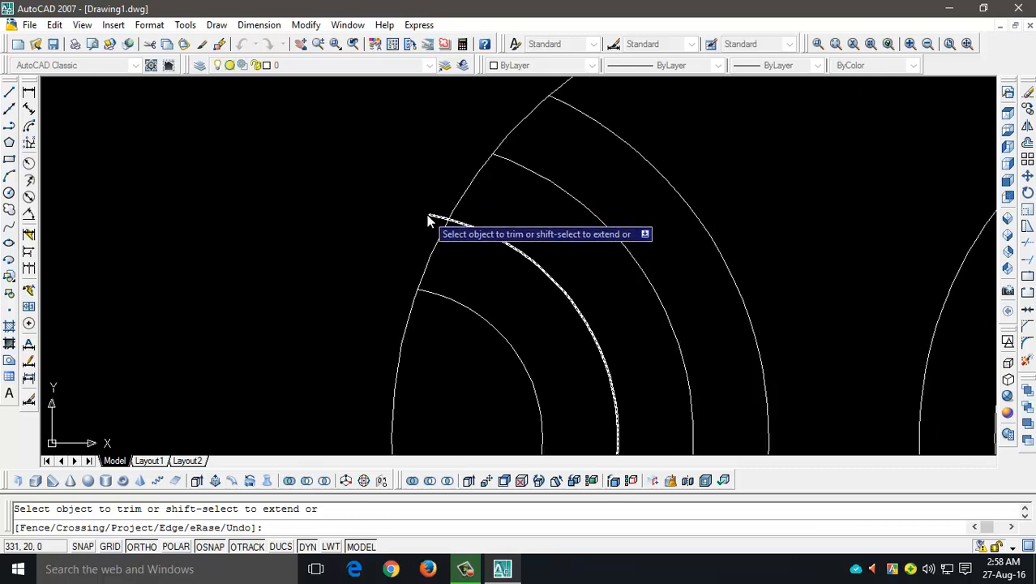
scroll(430, 217, down, 4)
scroll(423, 312, up, 5)
click(446, 370)
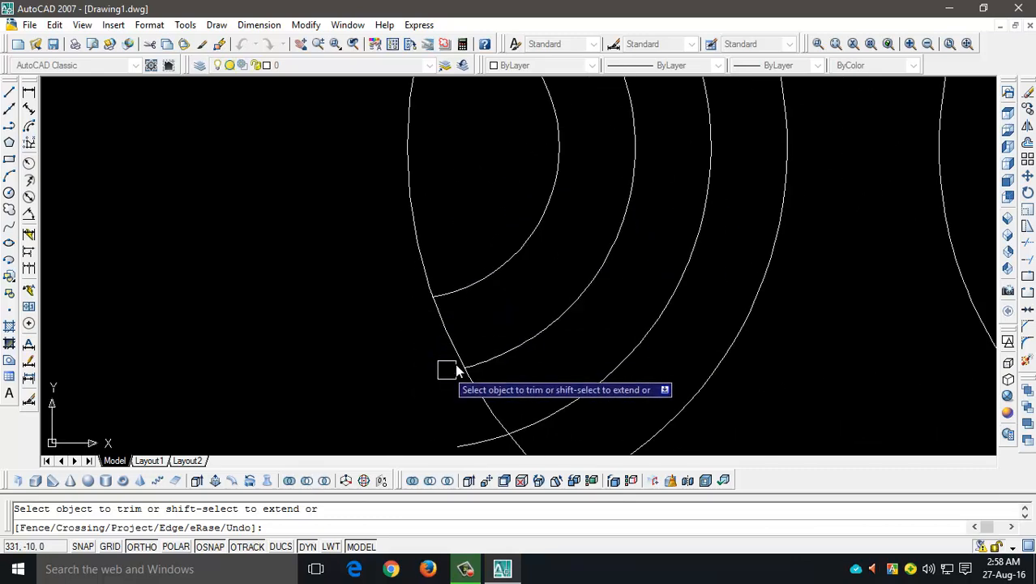
middle_drag(457, 409, 502, 401)
scroll(502, 401, down, 5)
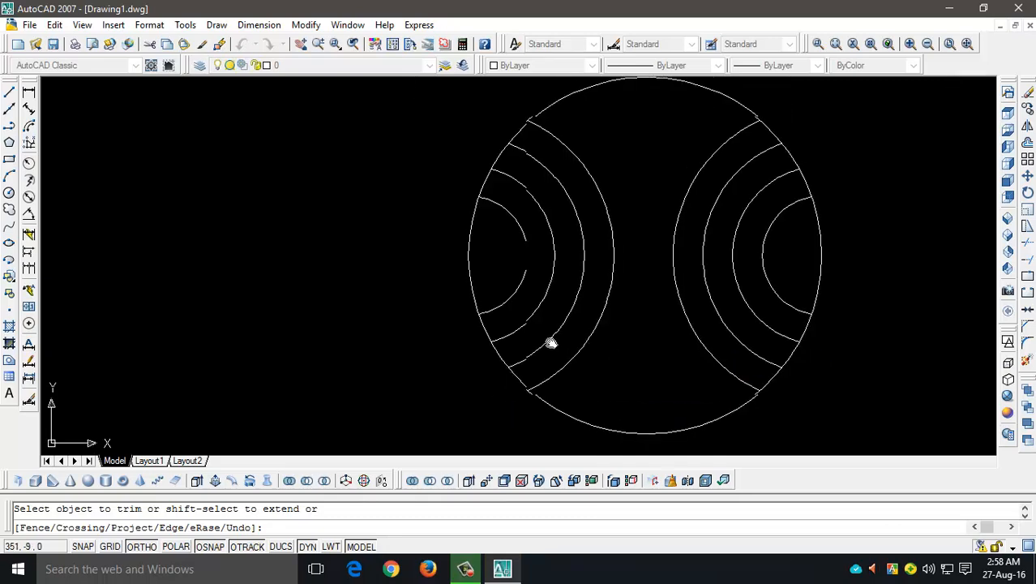
Step: Erase the four concentric arcs on the right side of the large circle
key(Escape)
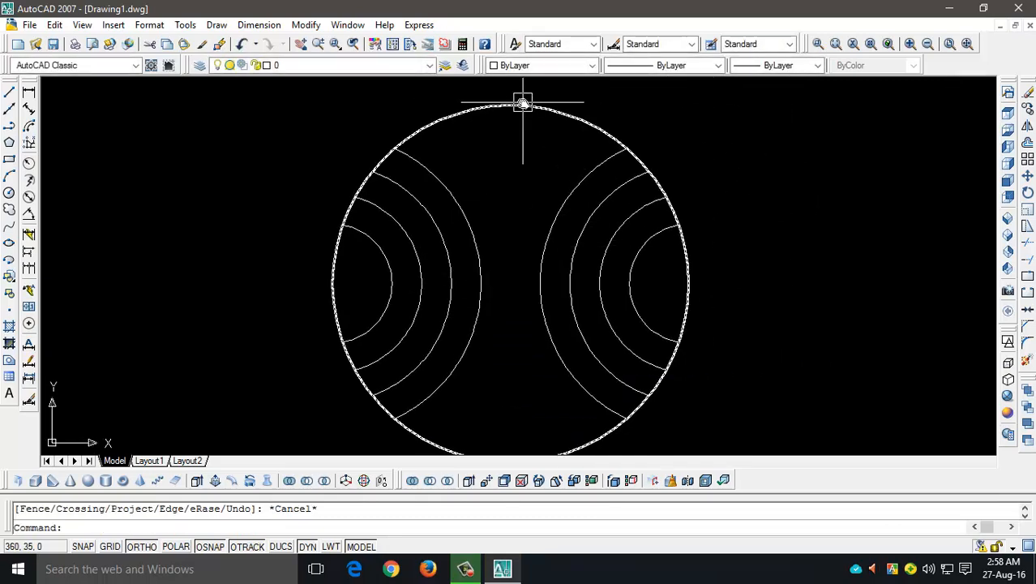
scroll(523, 103, down, 2)
middle_drag(523, 103, 523, 135)
click(523, 111)
click(665, 386)
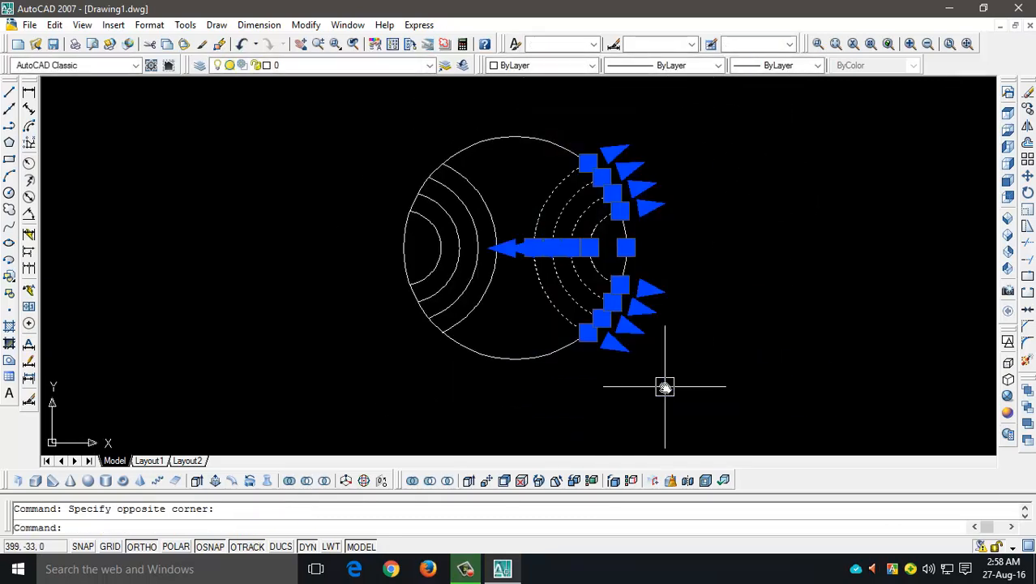
key(Delete)
scroll(524, 319, up, 2)
scroll(498, 292, down, 3)
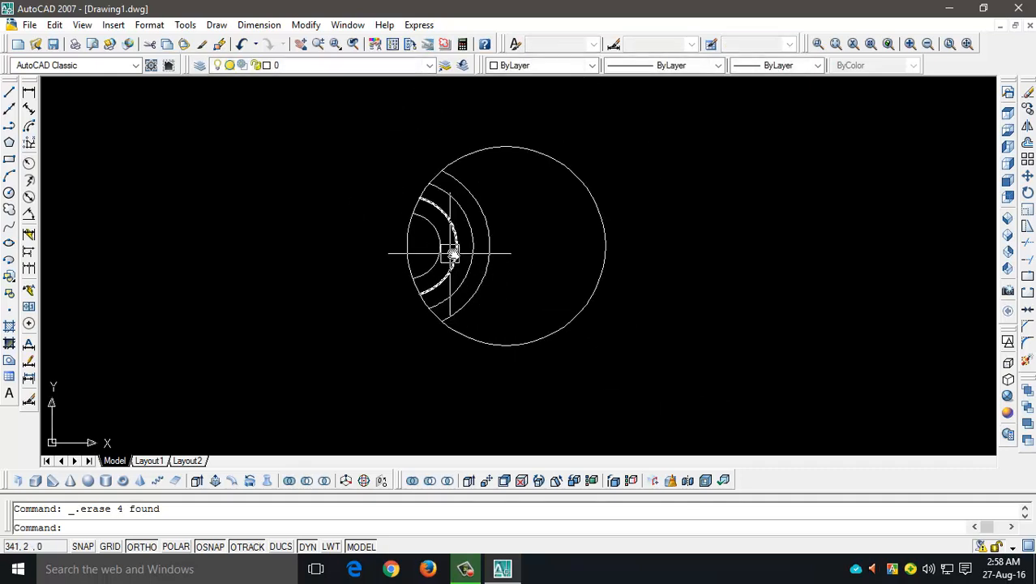
Step: Mirror the four left arcs about a vertical line through the large circle's bottom quadrant, keeping the originals
click(365, 119)
click(494, 314)
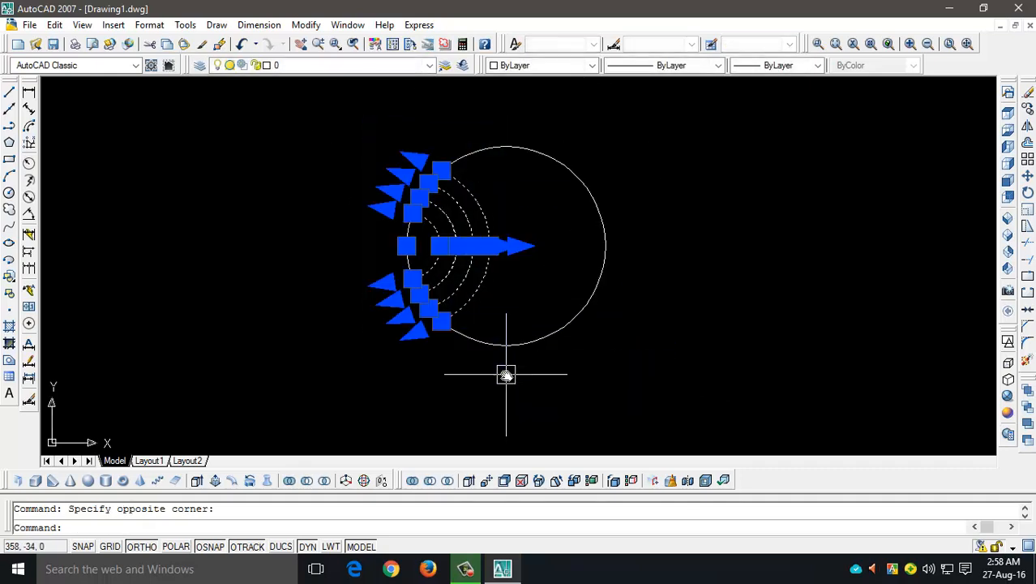
click(384, 142)
click(502, 365)
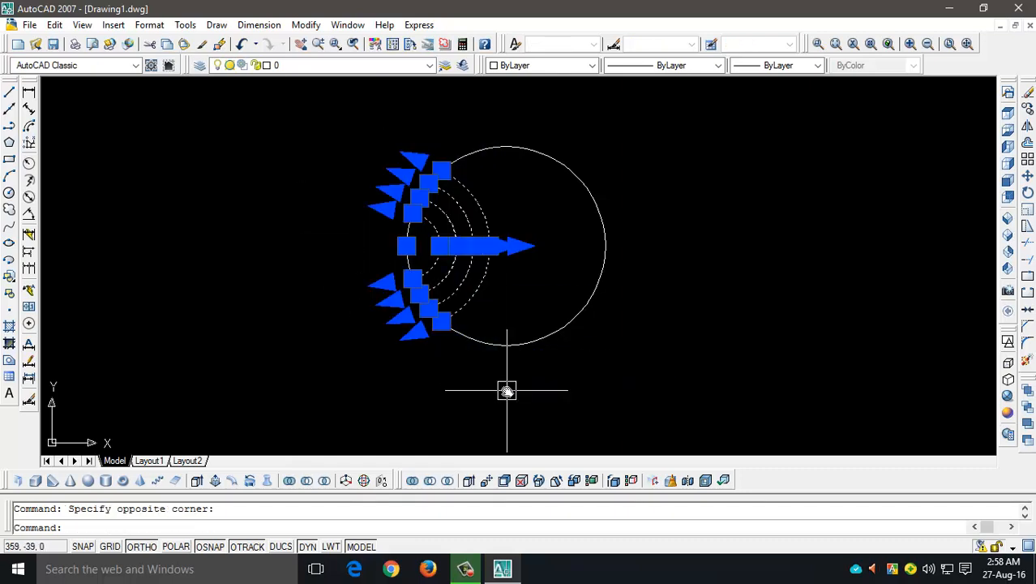
text(mi)
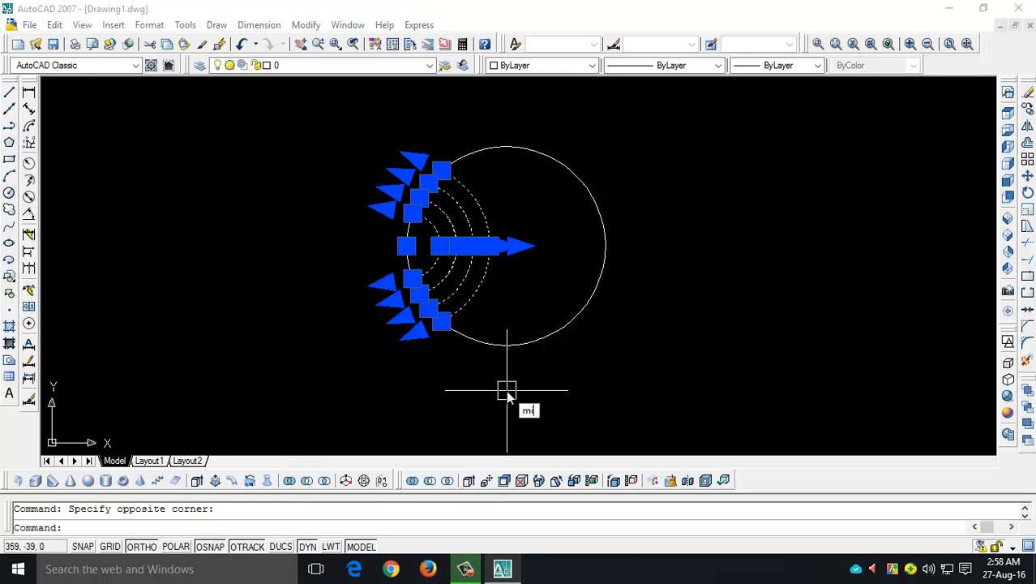
key(Return)
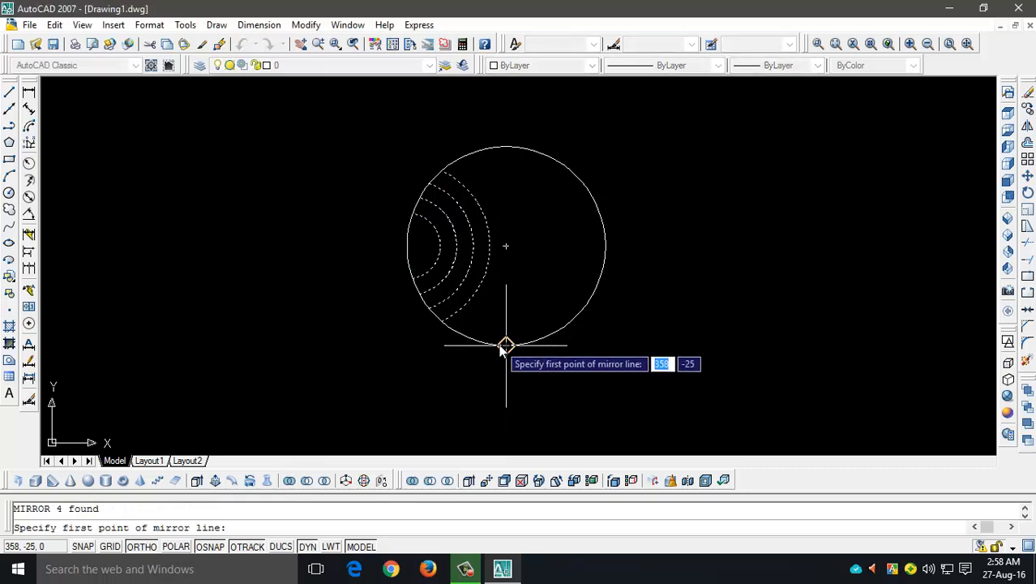
click(502, 347)
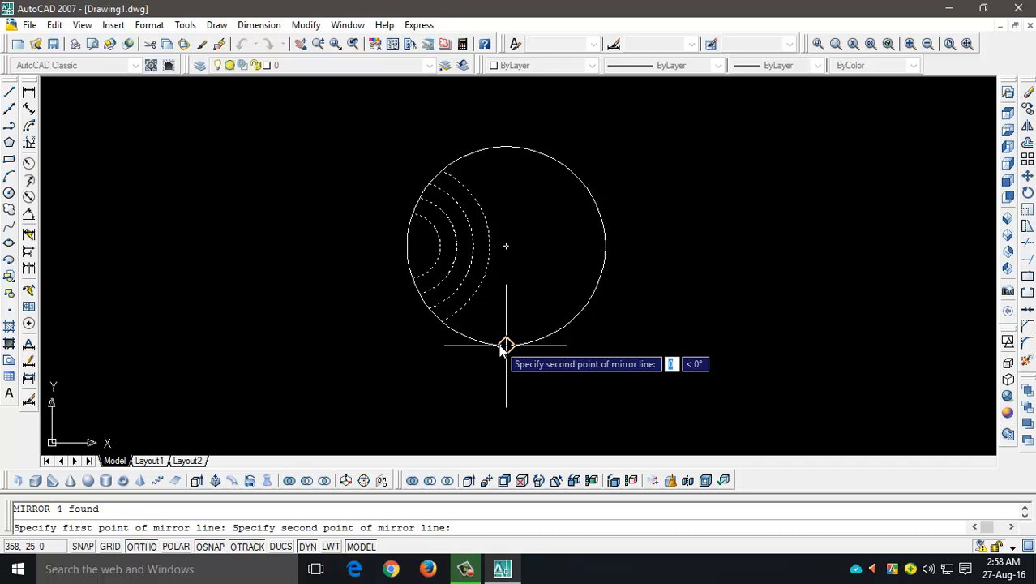
click(494, 436)
key(Return)
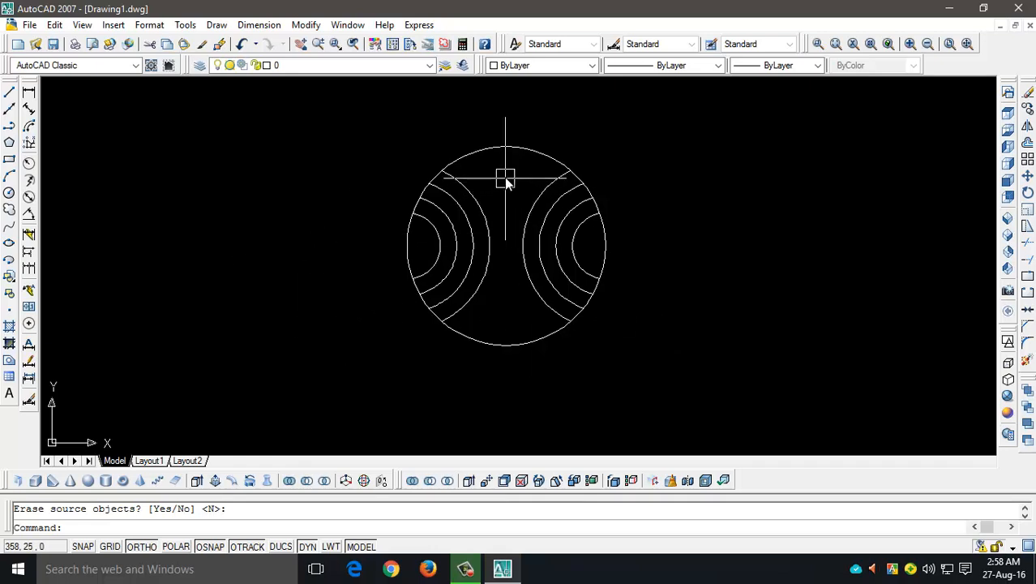
scroll(506, 170, up, 3)
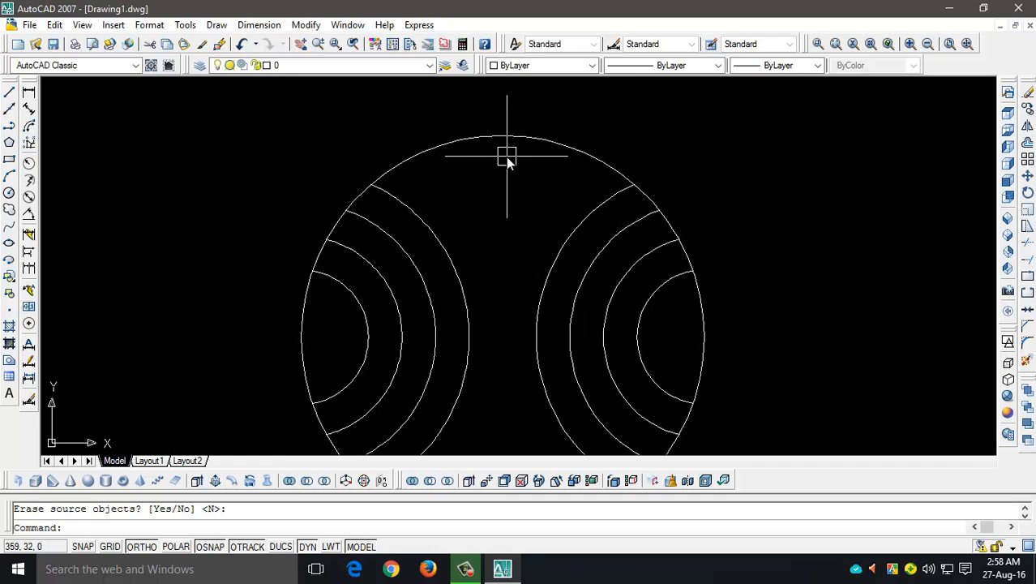
key(Return)
click(502, 139)
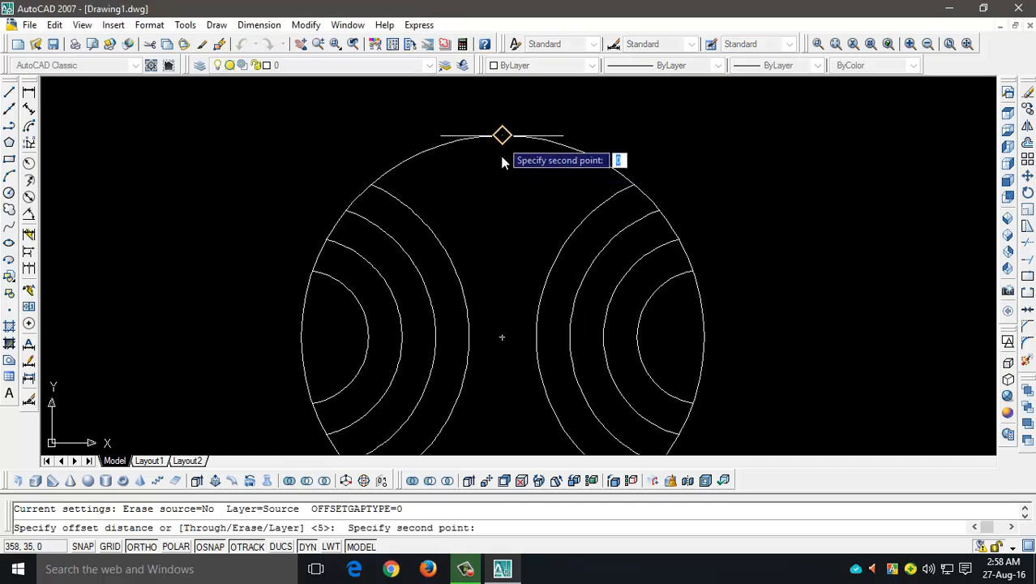
click(500, 200)
key(Escape)
Step: Draw a circle of radius 10 centered on the top quadrant of the large circle
text(c)
key(Return)
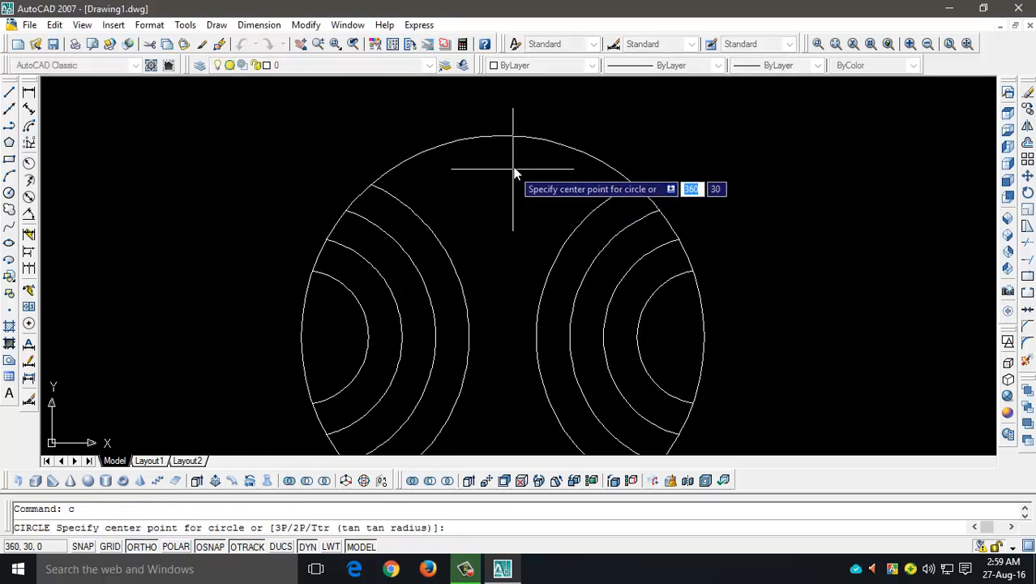
click(502, 136)
text(10)
key(Return)
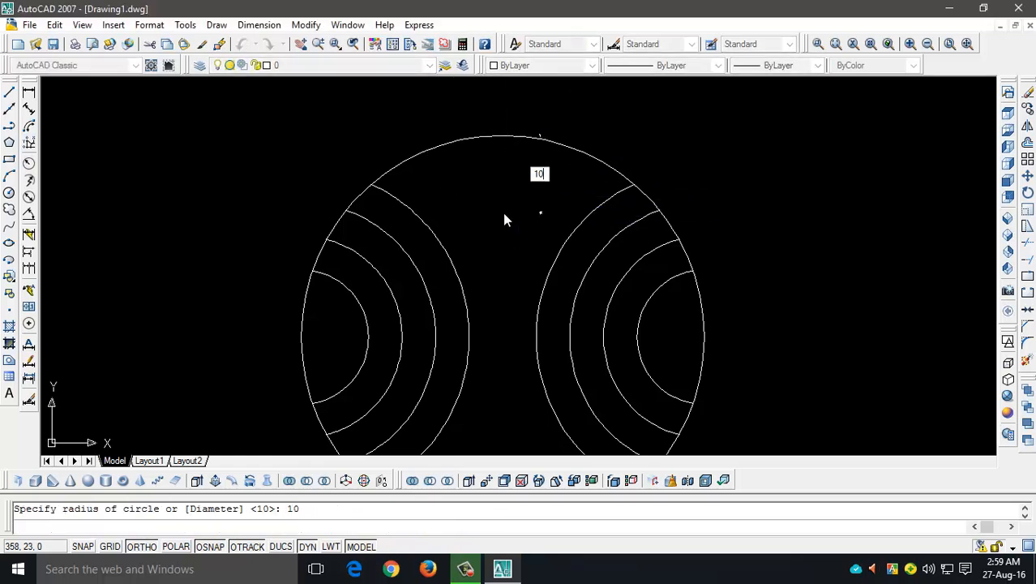
Step: Trim away the part of the top small circle that lies outside the large circle
text(tr)
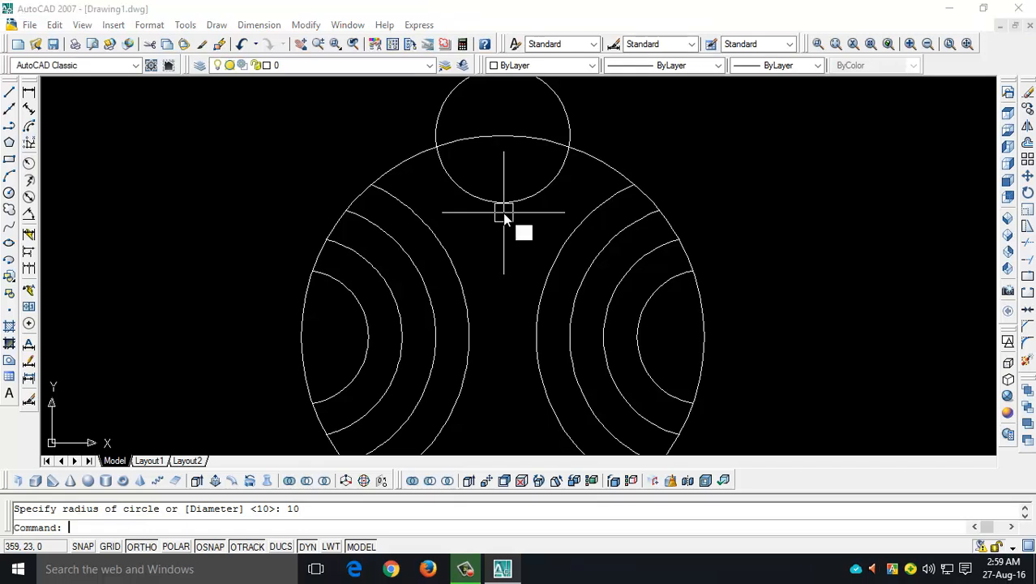
key(Return)
key(Return)
middle_drag(502, 213, 514, 256)
click(517, 120)
key(Escape)
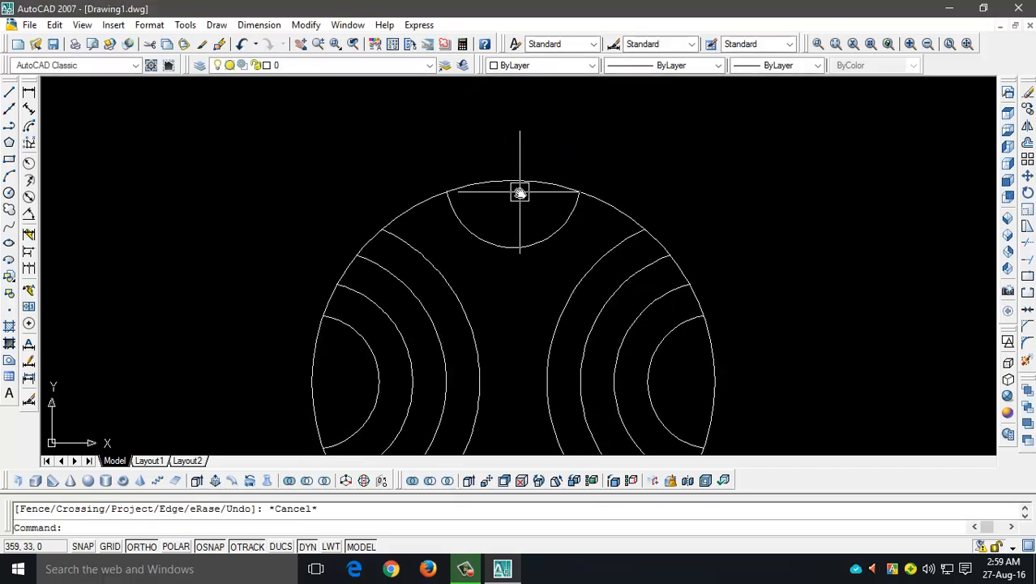
Step: Offset the top arc by 5 toward the large circle's center three times in succession
text(i)
key(Escape)
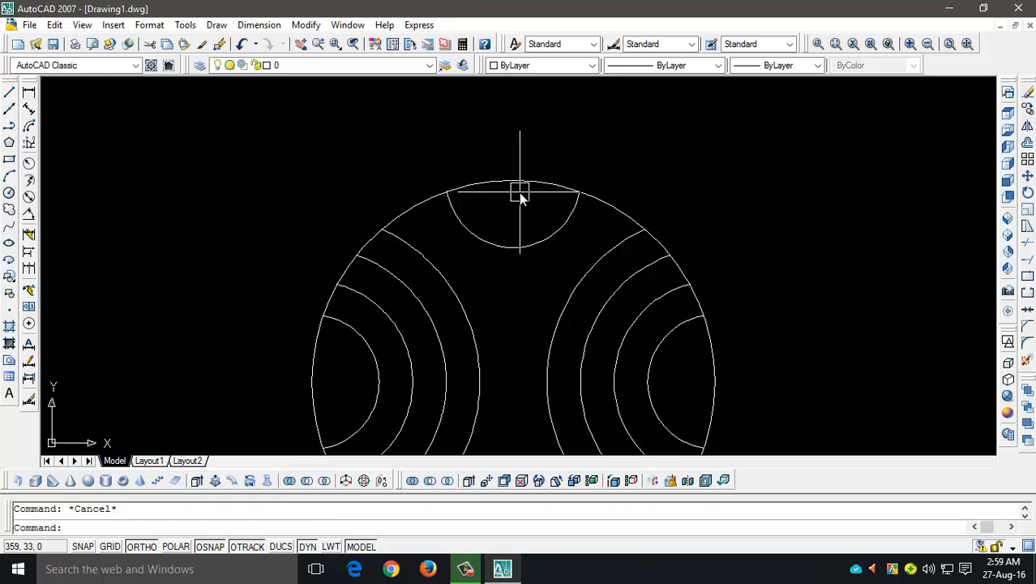
text(o)
key(Return)
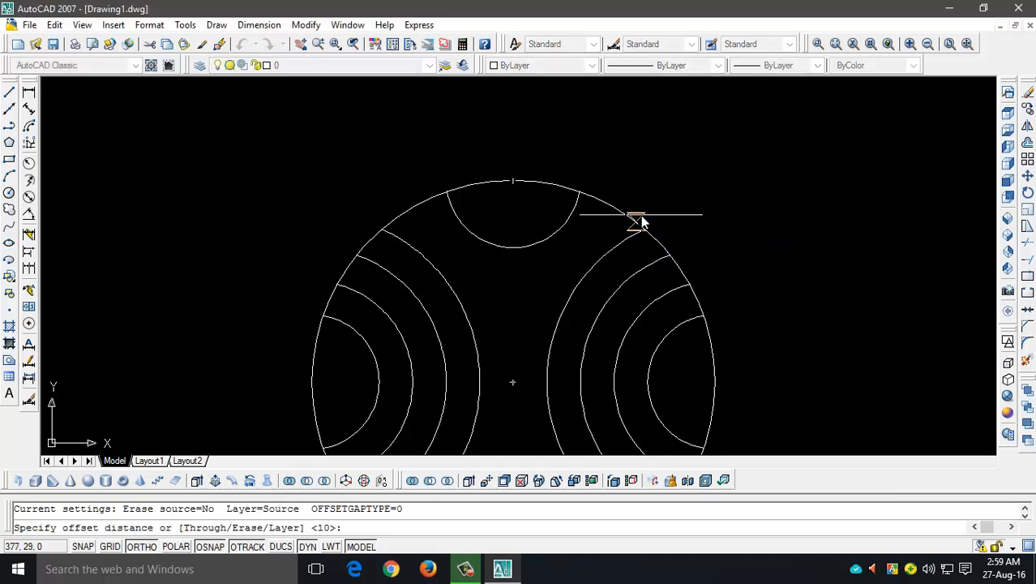
text(5)
key(Return)
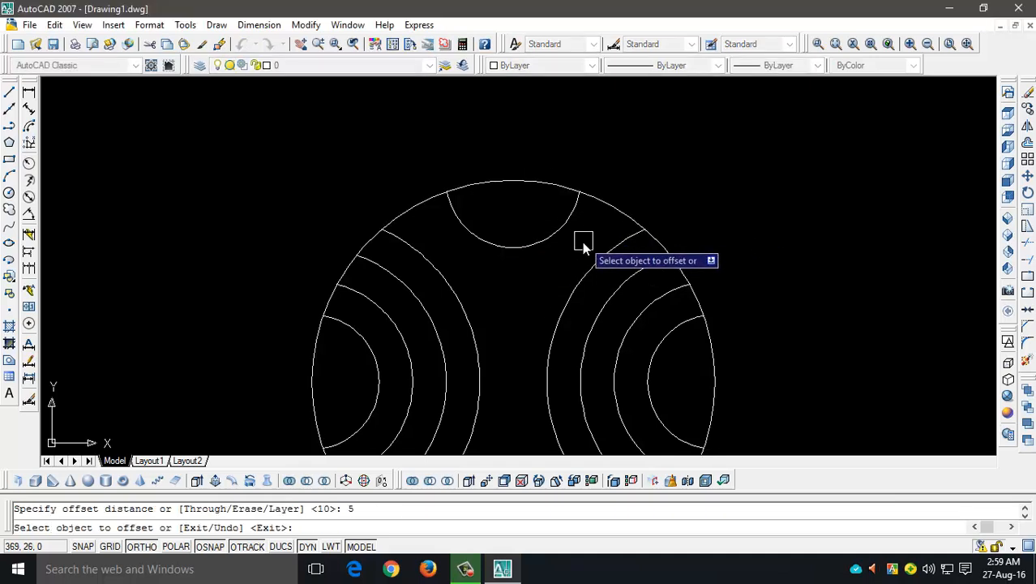
click(531, 244)
click(533, 293)
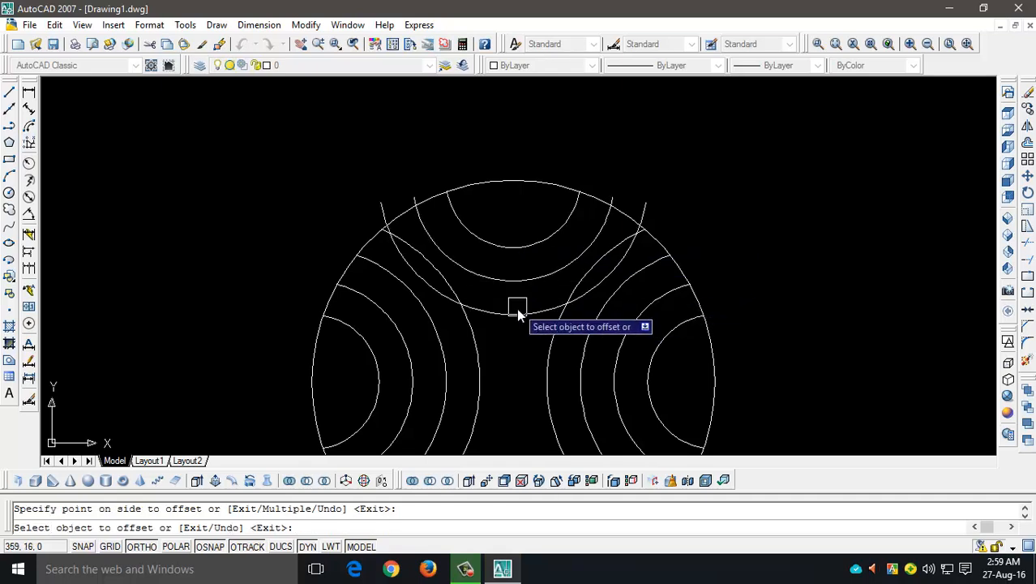
click(521, 320)
click(518, 341)
key(Escape)
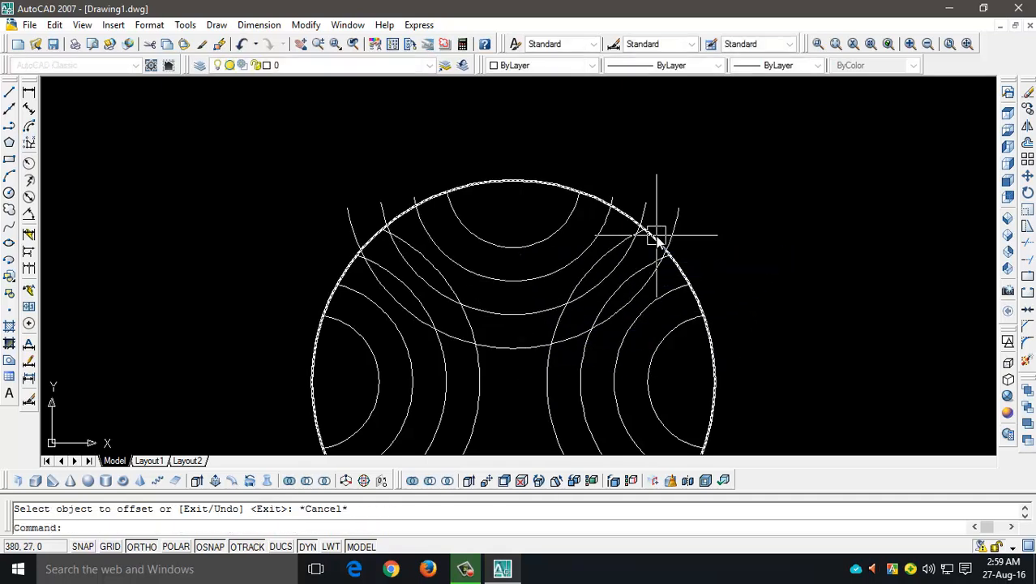
Step: Trim the ends of the top offset arcs that extend beyond the large circle
text(tr)
key(Return)
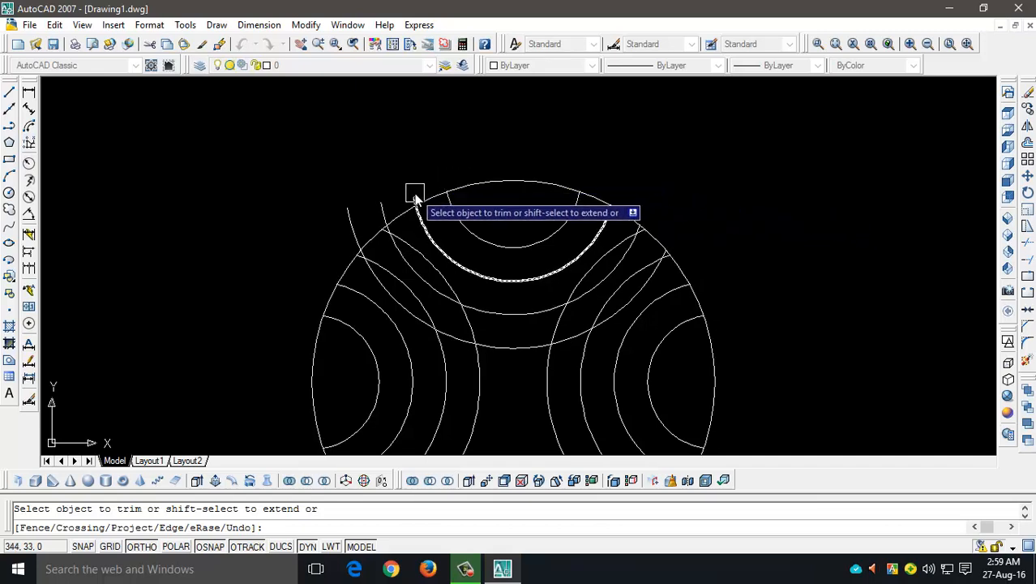
click(385, 209)
click(353, 215)
scroll(426, 187, down, 2)
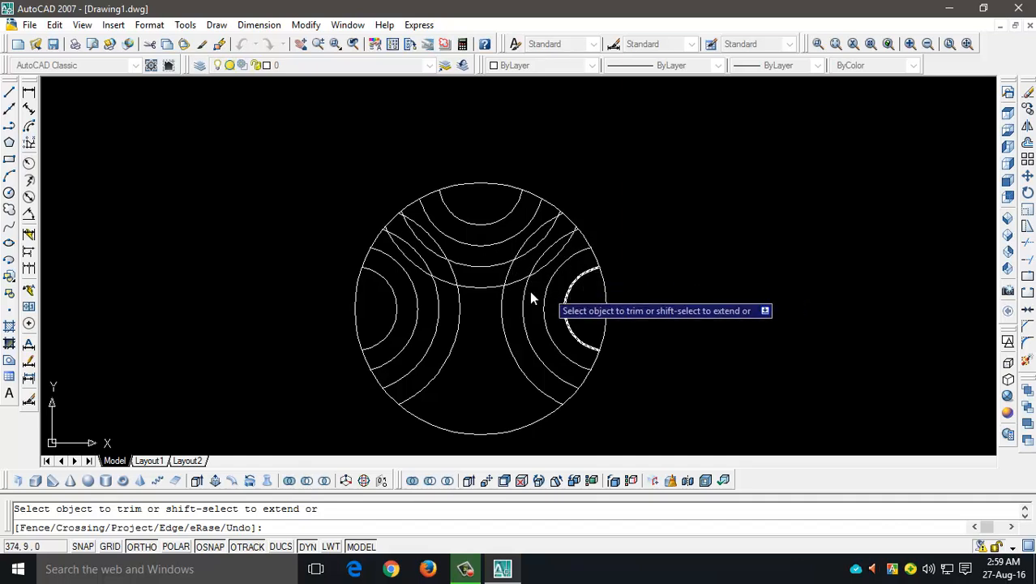
Step: Trim the segments of the two lower top-offset arcs where they cross the left and right side arcs
scroll(486, 280, up, 3)
click(370, 261)
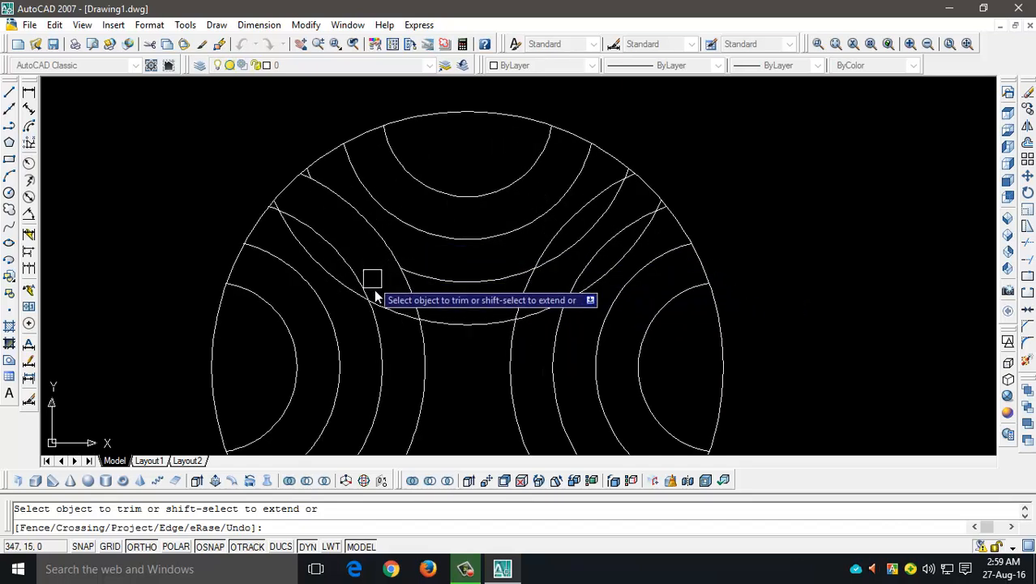
click(388, 312)
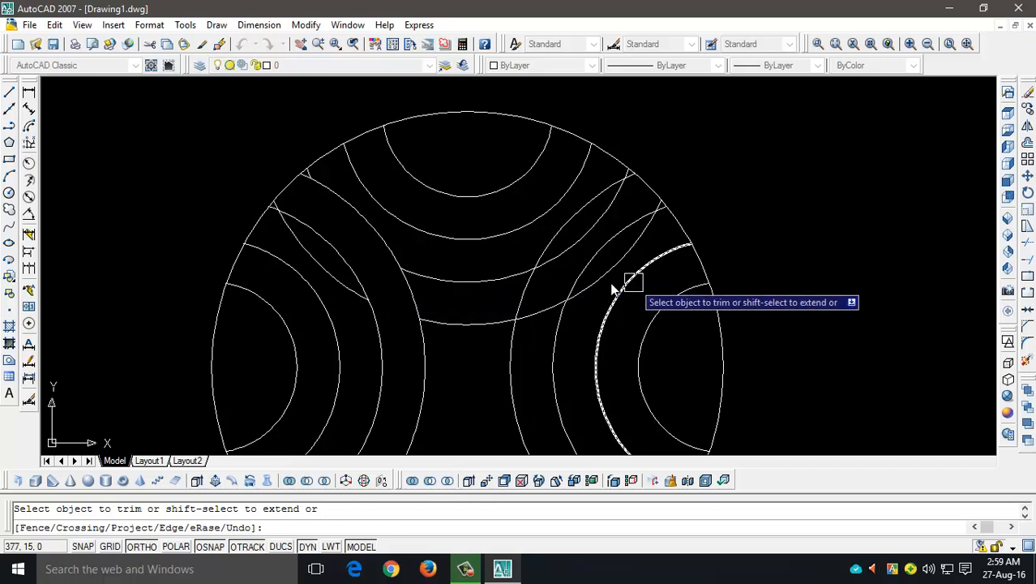
click(541, 311)
click(578, 293)
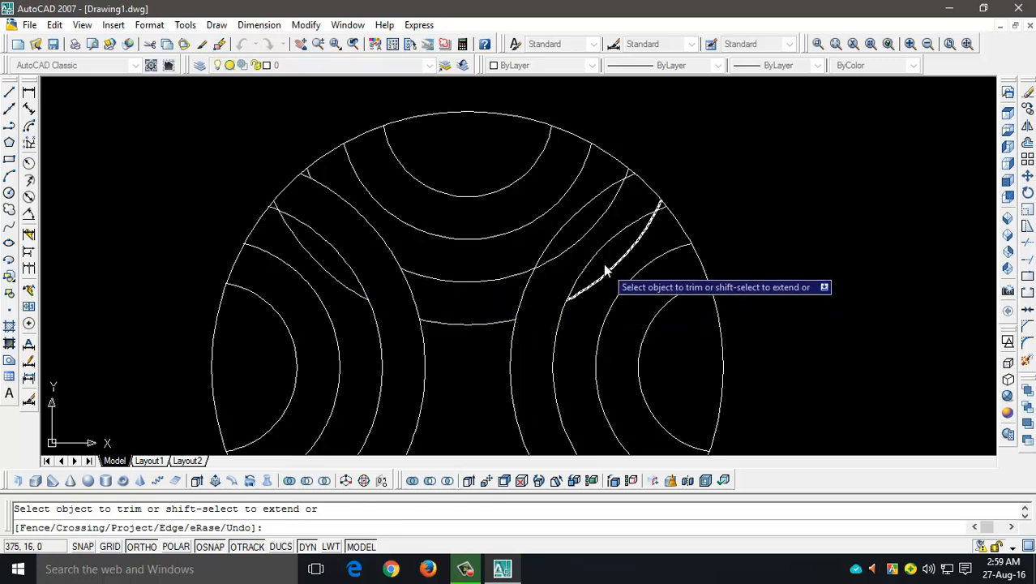
key(Escape)
Step: Erase the leftover top-arc pieces lying among the left and right side arcs and near the large circle's edge
click(634, 257)
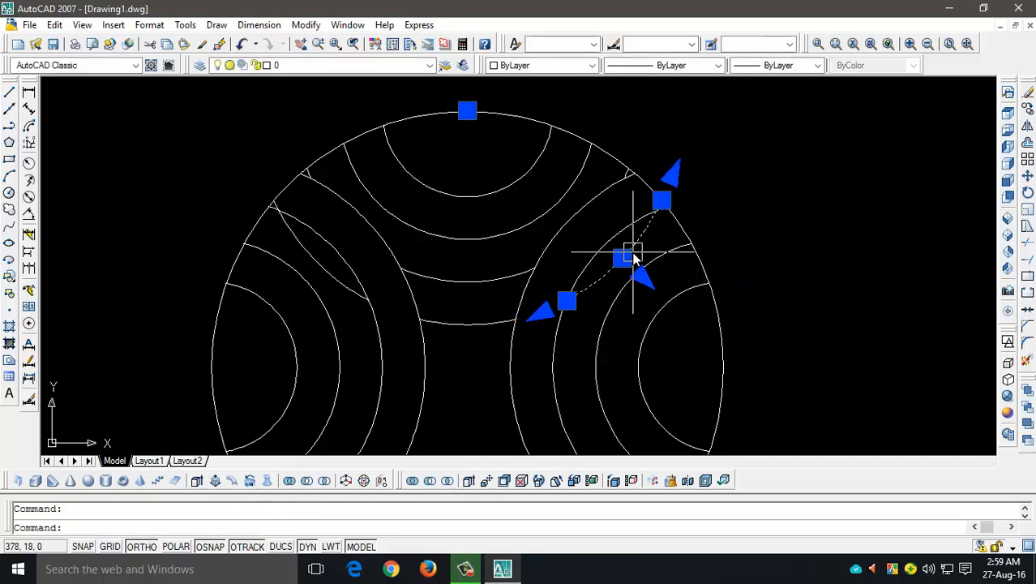
key(Delete)
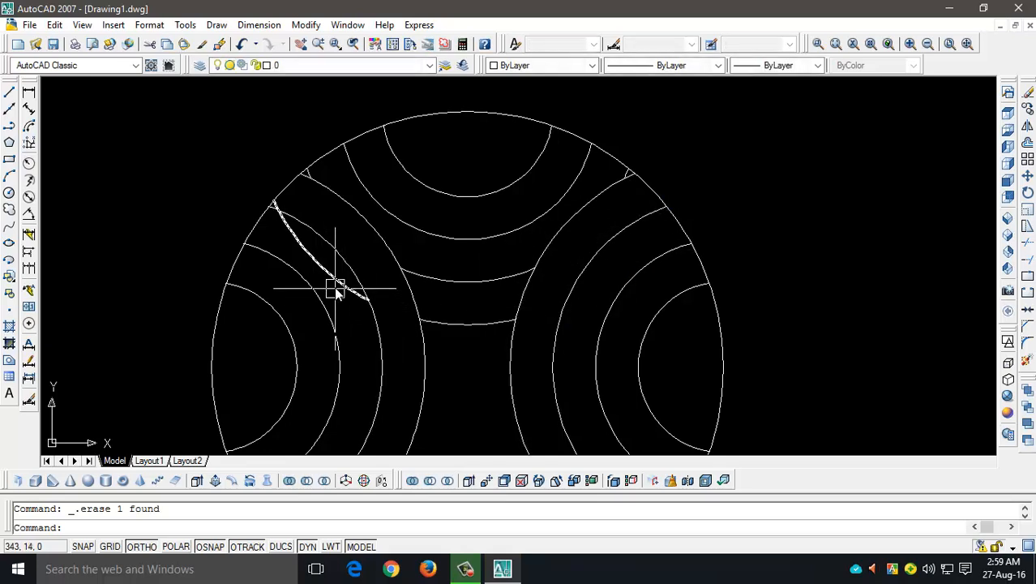
click(289, 162)
click(324, 190)
key(Delete)
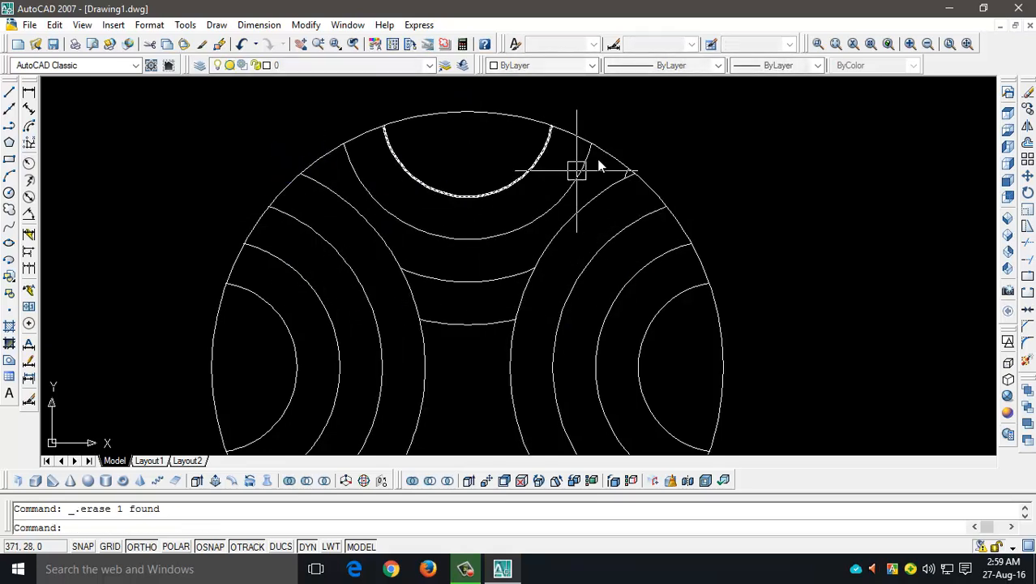
click(618, 138)
click(697, 175)
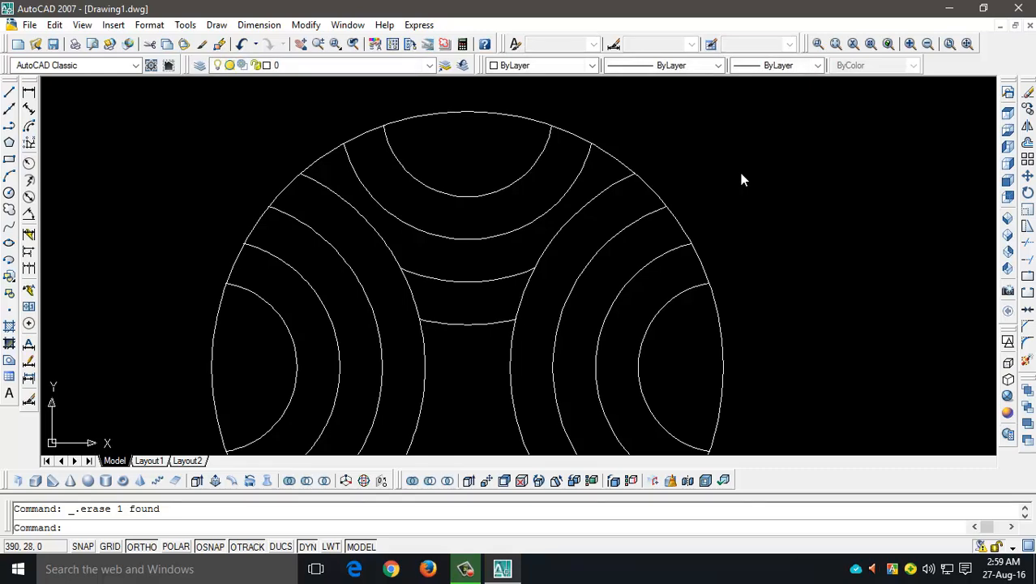
Step: Mirror the four top arcs about a horizontal line through the large circle's center, keeping the originals
scroll(740, 172, down, 2)
click(578, 167)
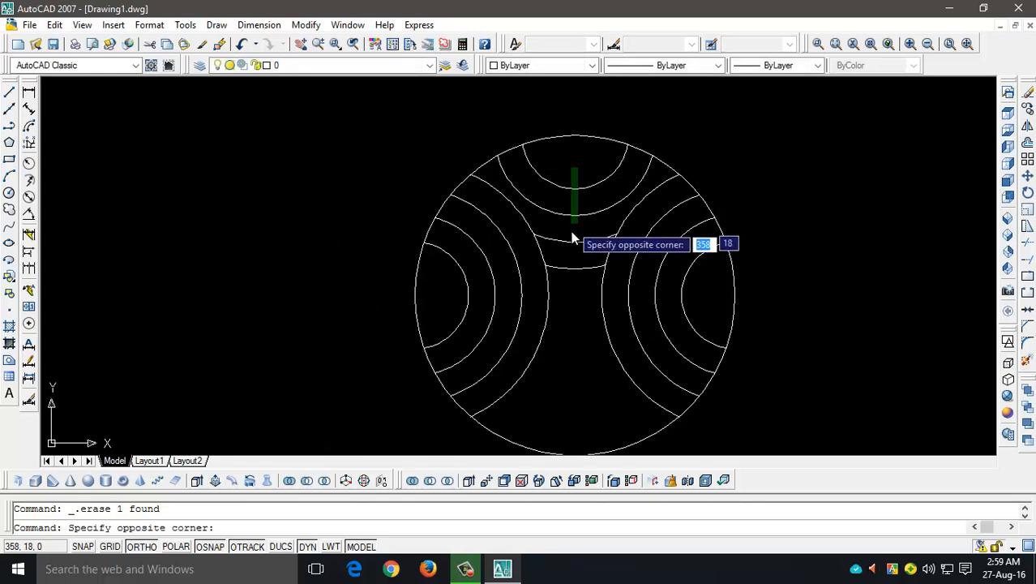
click(564, 292)
scroll(620, 397, down, 2)
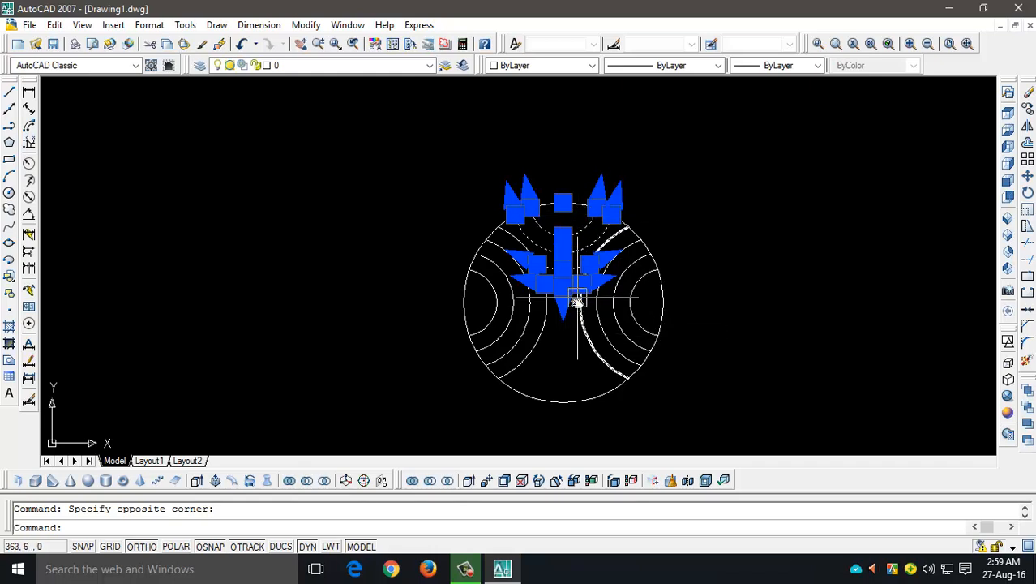
text(mi)
key(Return)
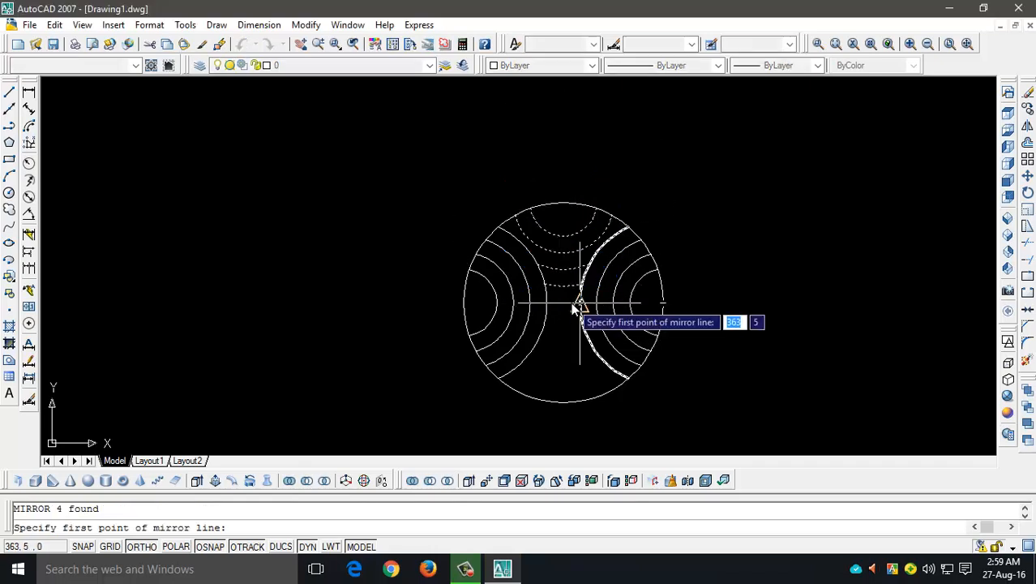
click(557, 304)
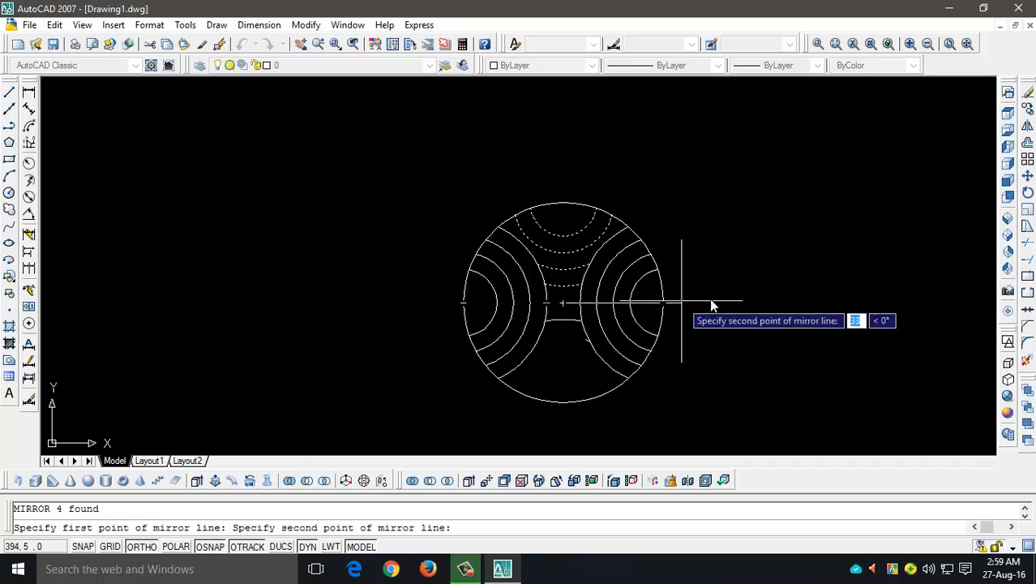
click(778, 300)
key(Return)
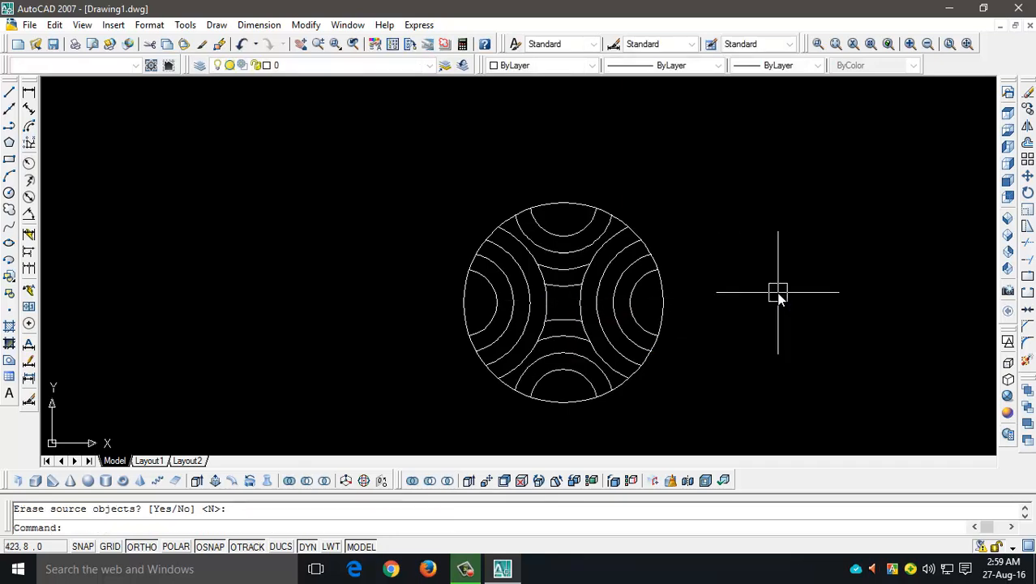
scroll(741, 303, down, 2)
middle_drag(747, 321, 442, 326)
scroll(439, 331, up, 2)
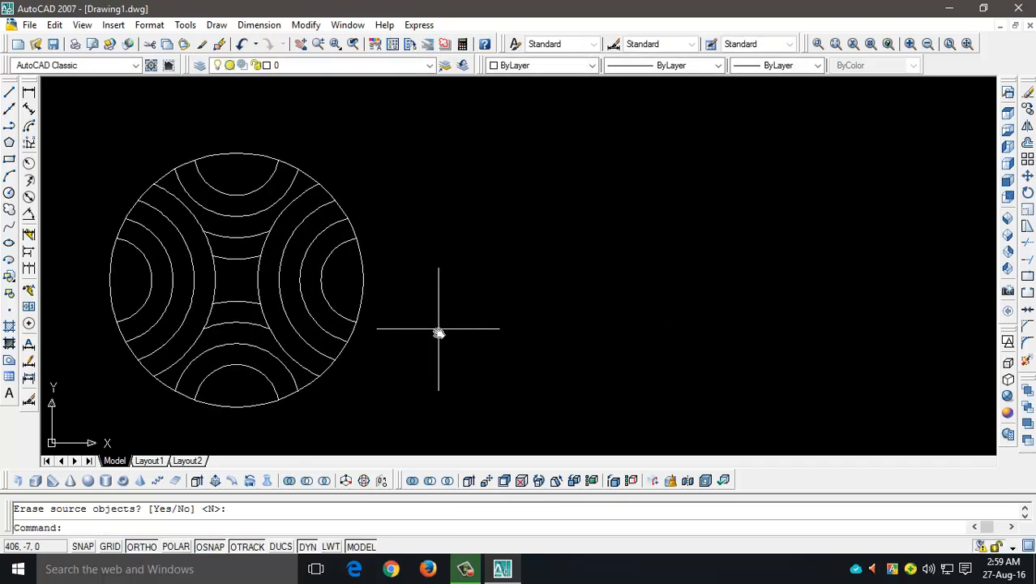
Step: Add radius dimensions to the large outer circle and the innermost arc on its right side
scroll(486, 341, up, 1)
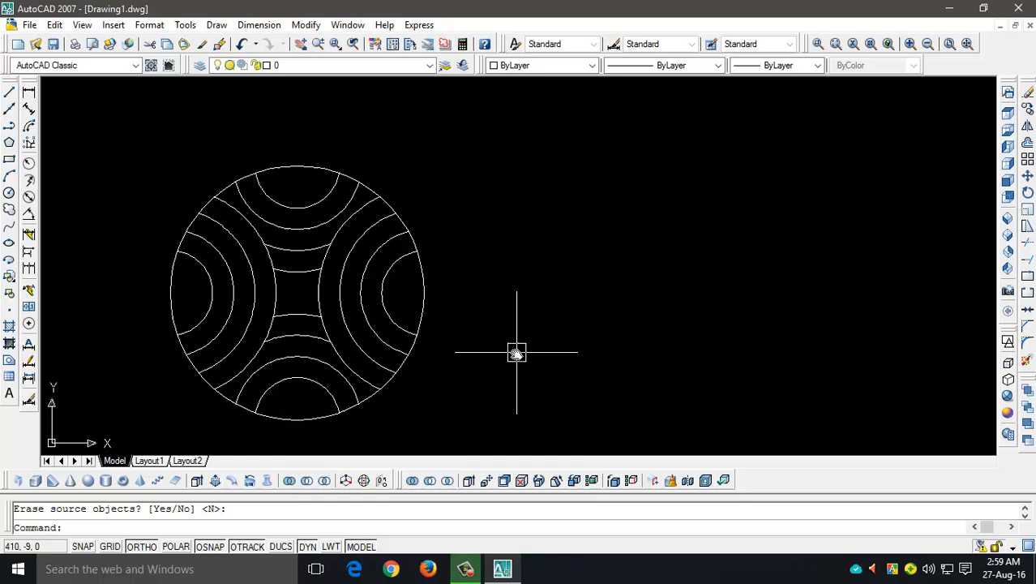
click(27, 164)
click(424, 301)
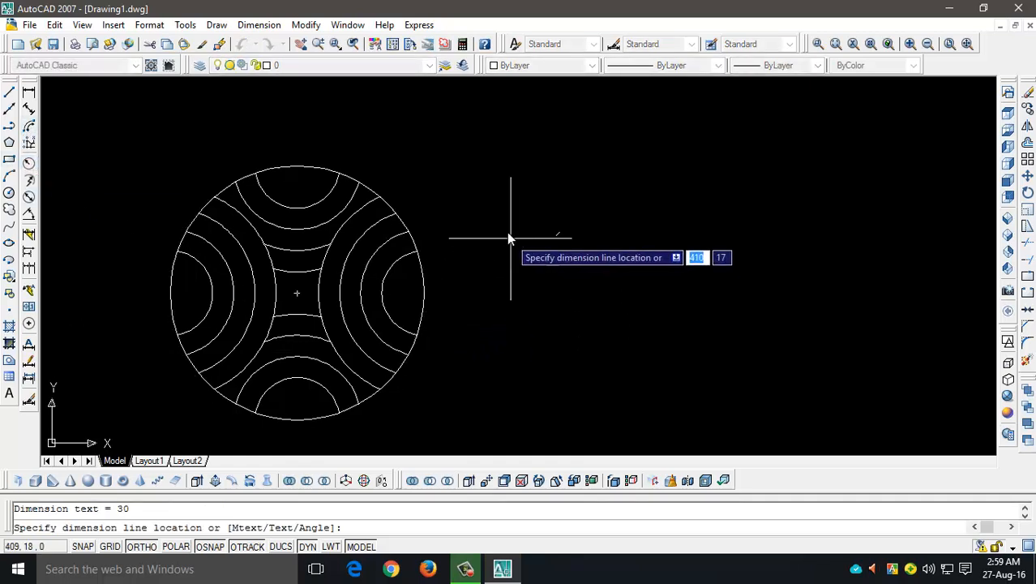
click(469, 174)
key(Return)
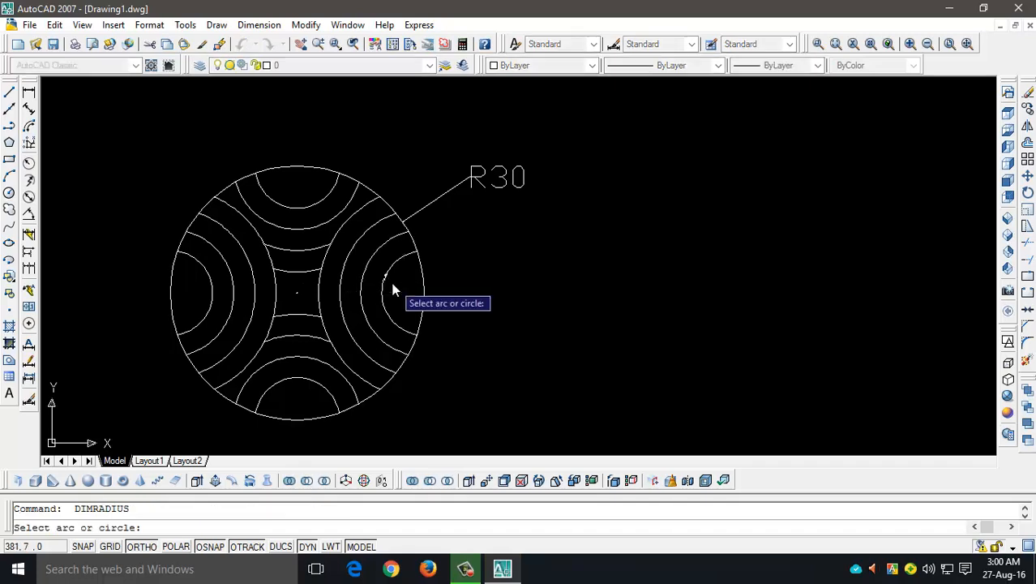
click(390, 283)
click(496, 285)
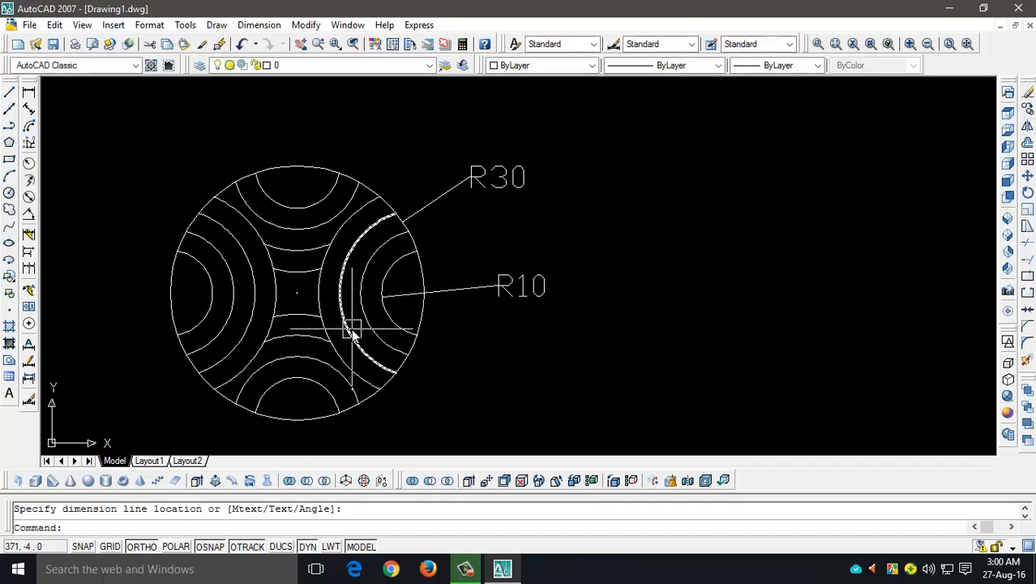
Step: Change the color of the large outer circle to red
scroll(476, 276, down, 2)
middle_drag(611, 321, 544, 317)
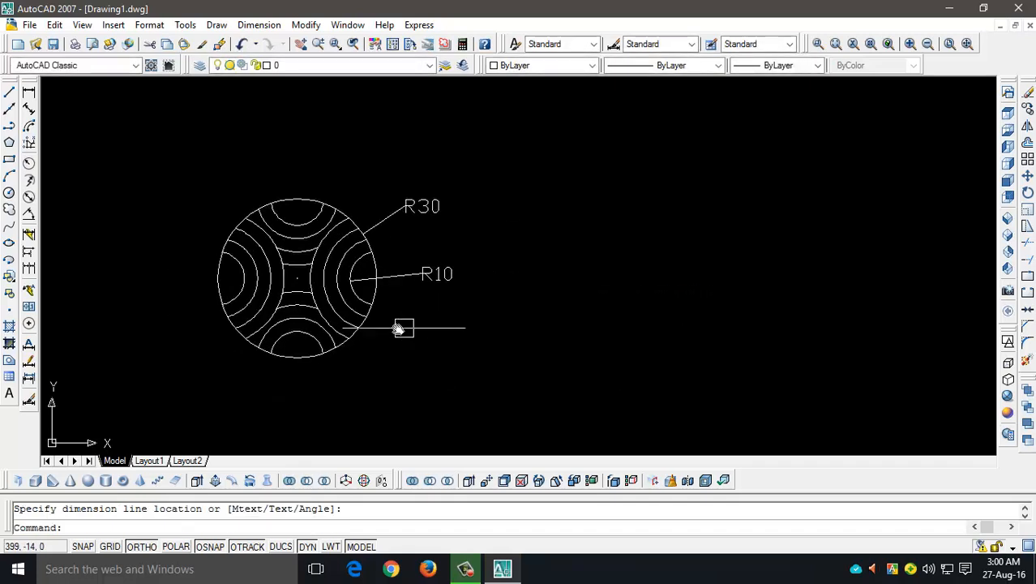
key(Escape)
click(374, 297)
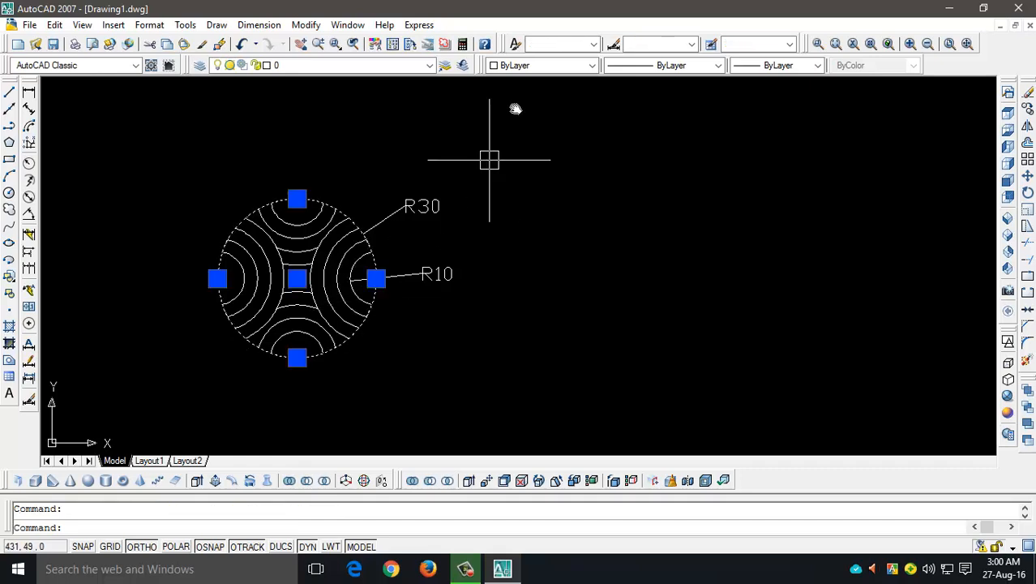
click(532, 64)
click(532, 104)
key(Escape)
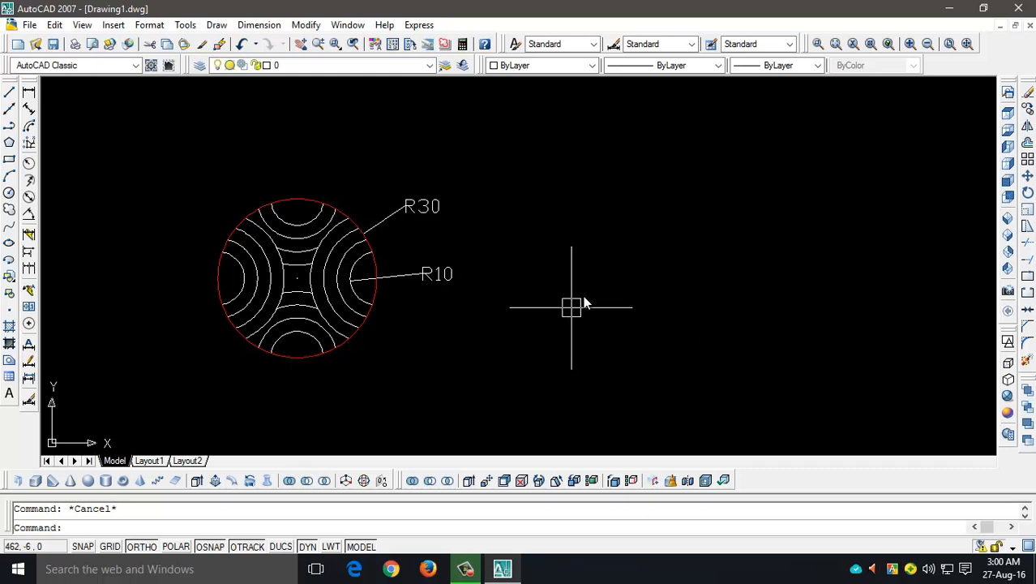
Step: Draw a circle of radius 76 in the empty space to the right of the finished profile
middle_drag(597, 286, 560, 282)
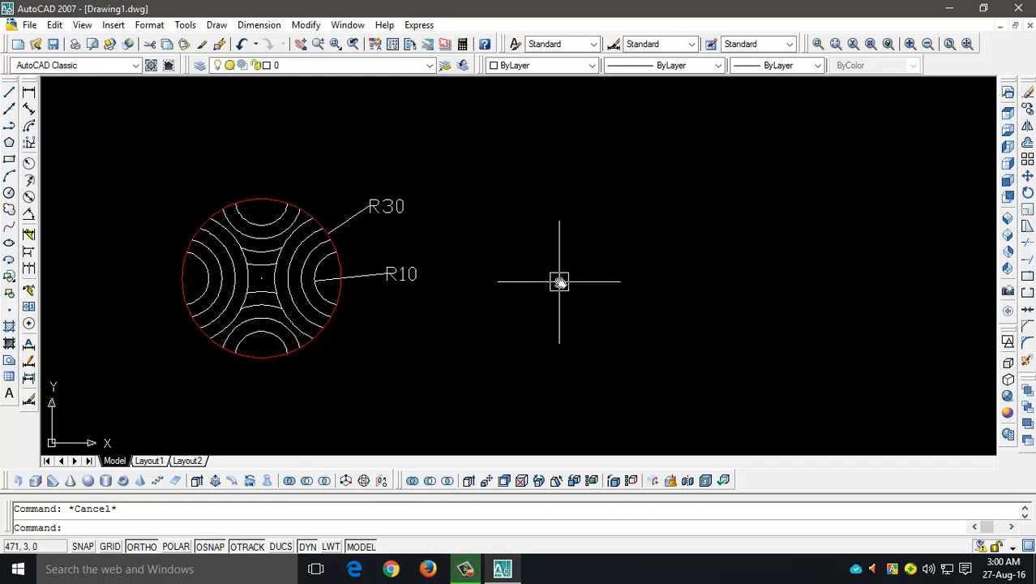
middle_drag(584, 278, 554, 281)
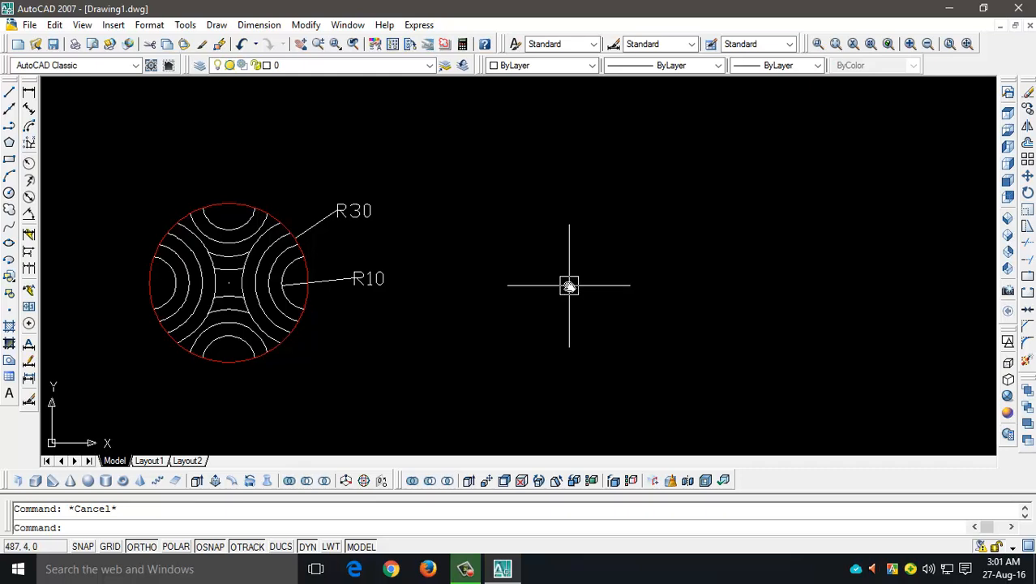
text(c)
key(Return)
click(627, 216)
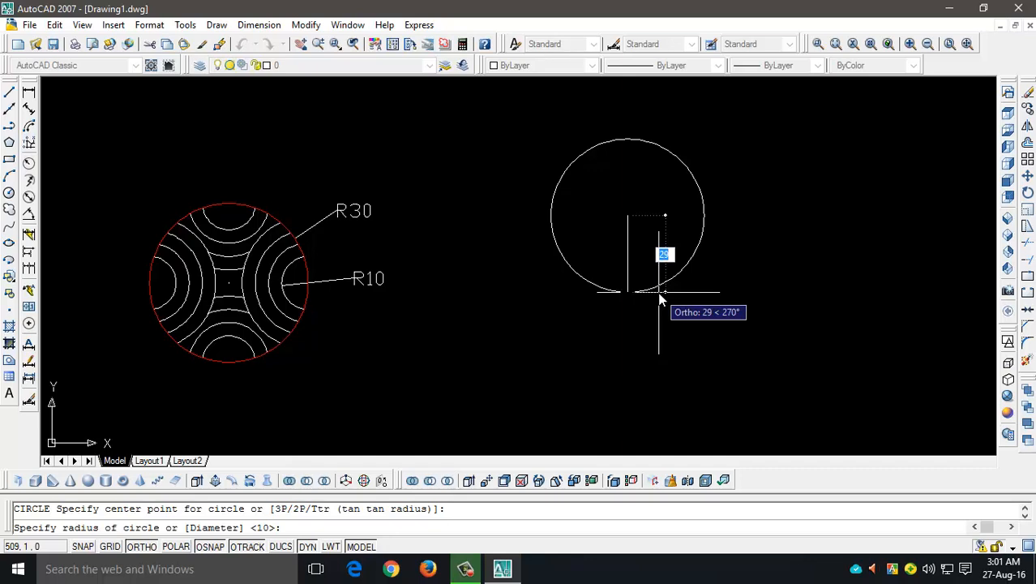
text(76)
key(Return)
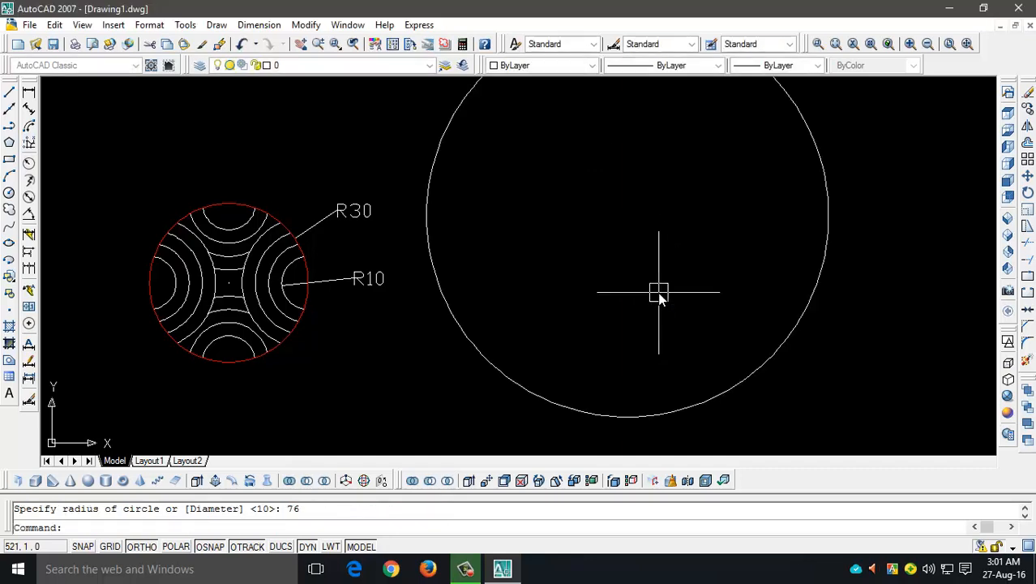
Step: Move the radius 76 circle horizontally to the right, farther away from the dimensioned profile
scroll(541, 365, down, 2)
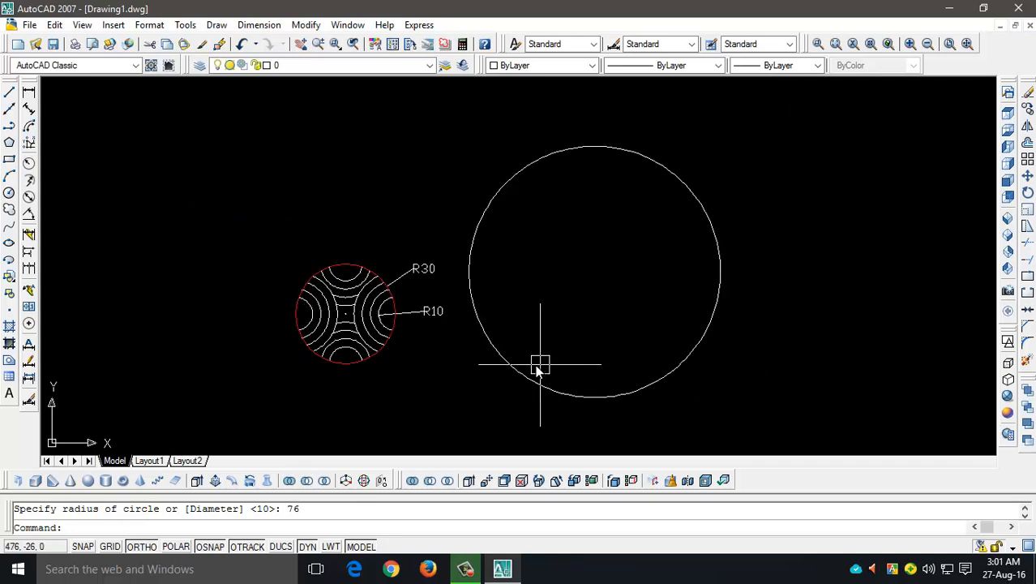
click(653, 377)
text(m)
key(Return)
click(603, 319)
click(712, 320)
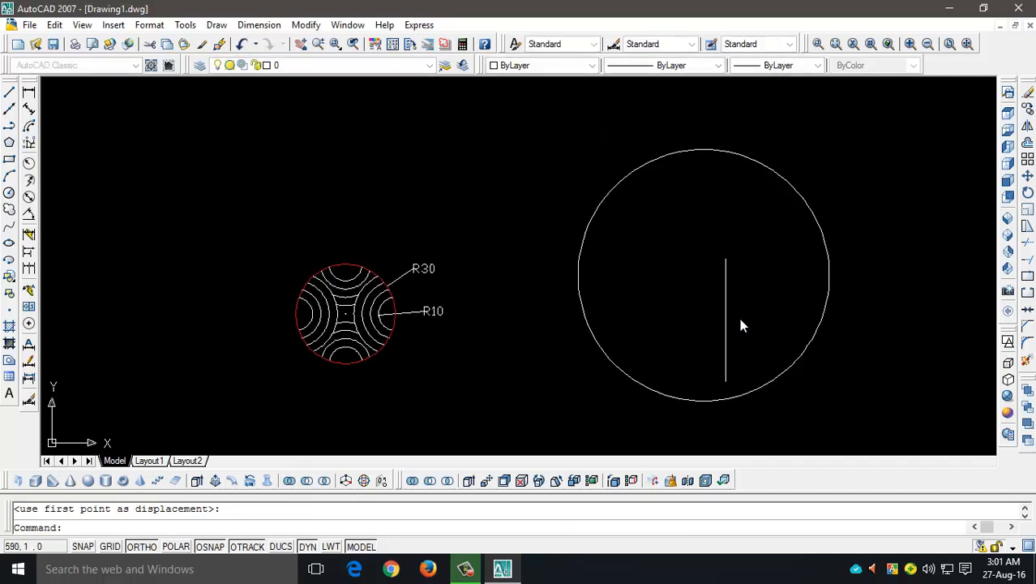
Step: Draw a circle of diameter 40 concentric with the radius 76 circle
middle_drag(735, 317, 543, 342)
scroll(542, 344, up, 2)
scroll(574, 345, down, 2)
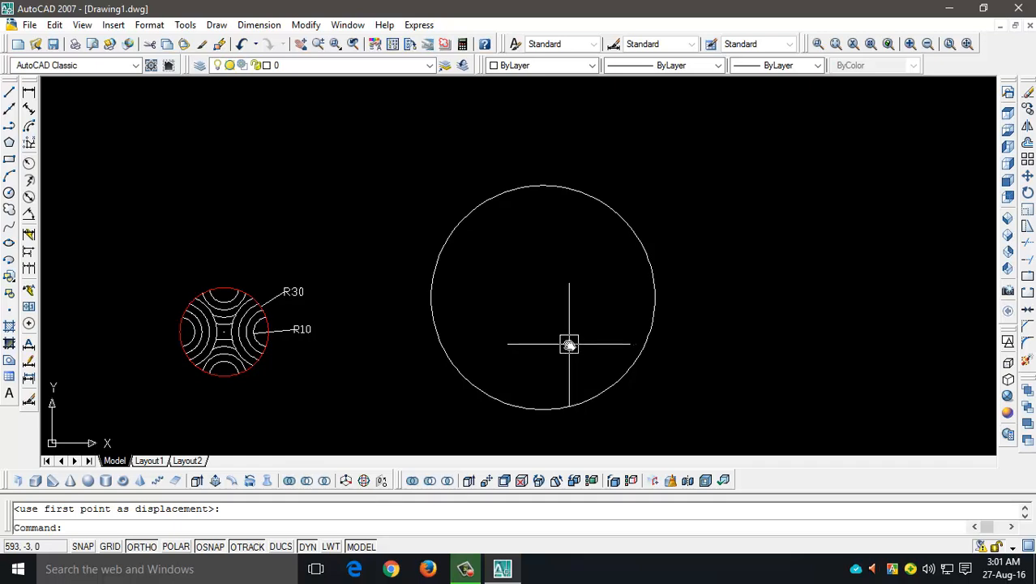
text(c)
key(Return)
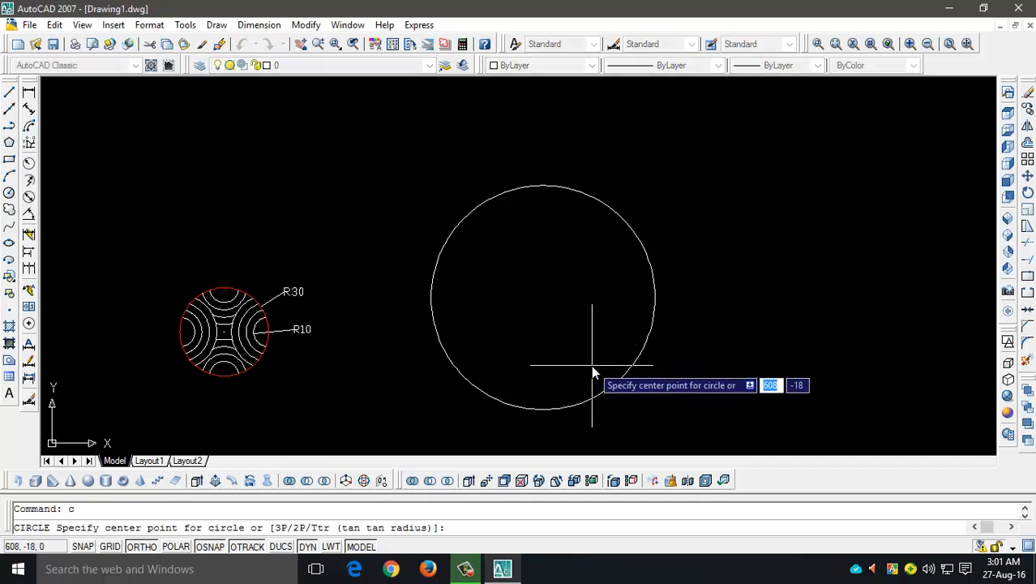
click(544, 302)
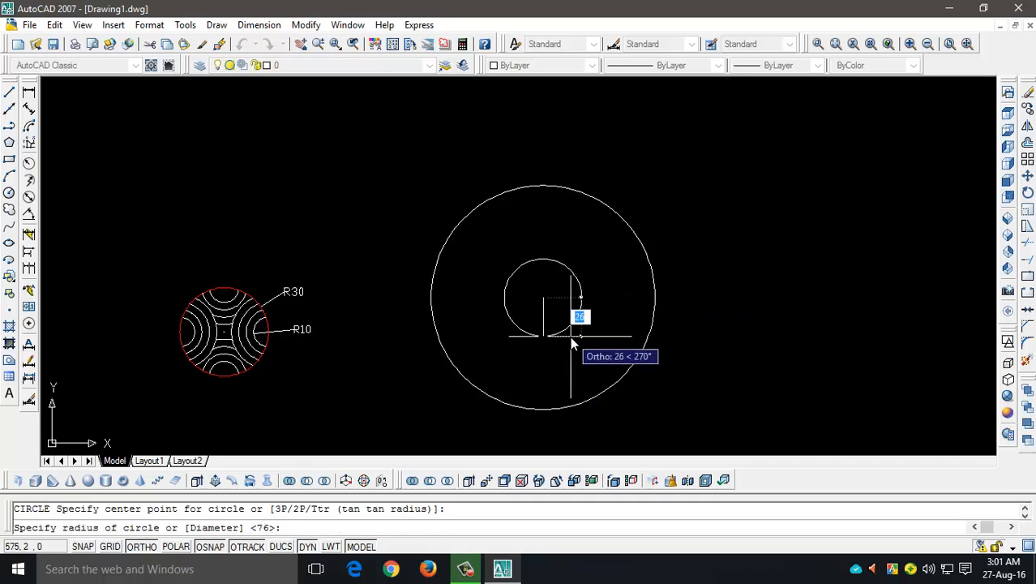
text(d)
key(Return)
text(40)
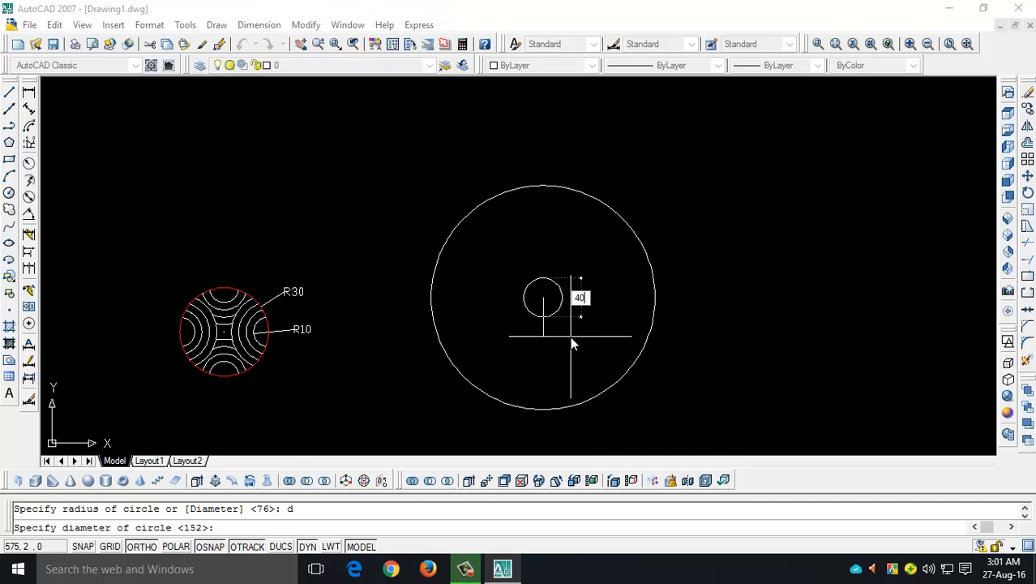
key(Return)
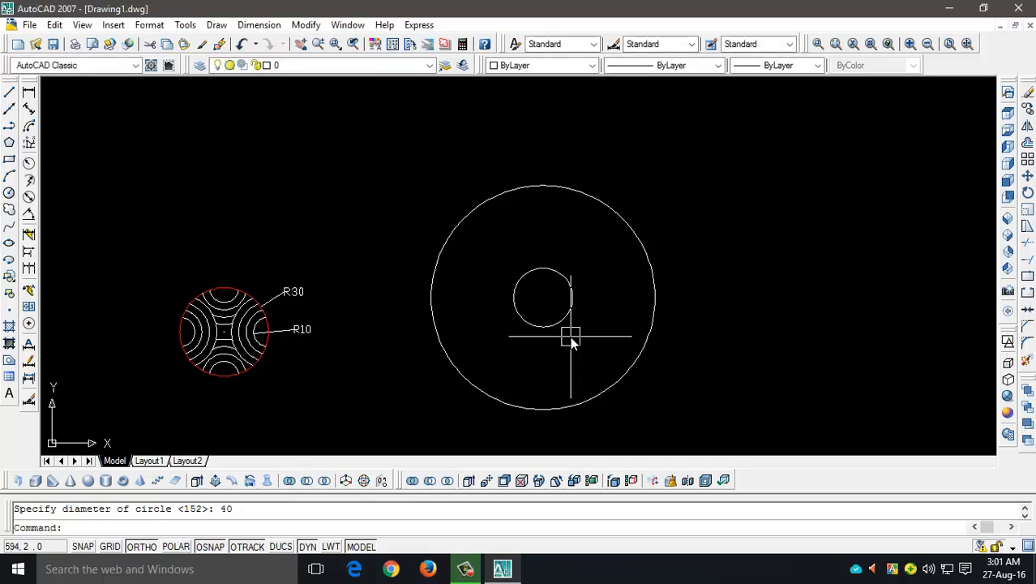
Step: Draw another concentric circle of radius 44 between the inner and outer circles
text(c)
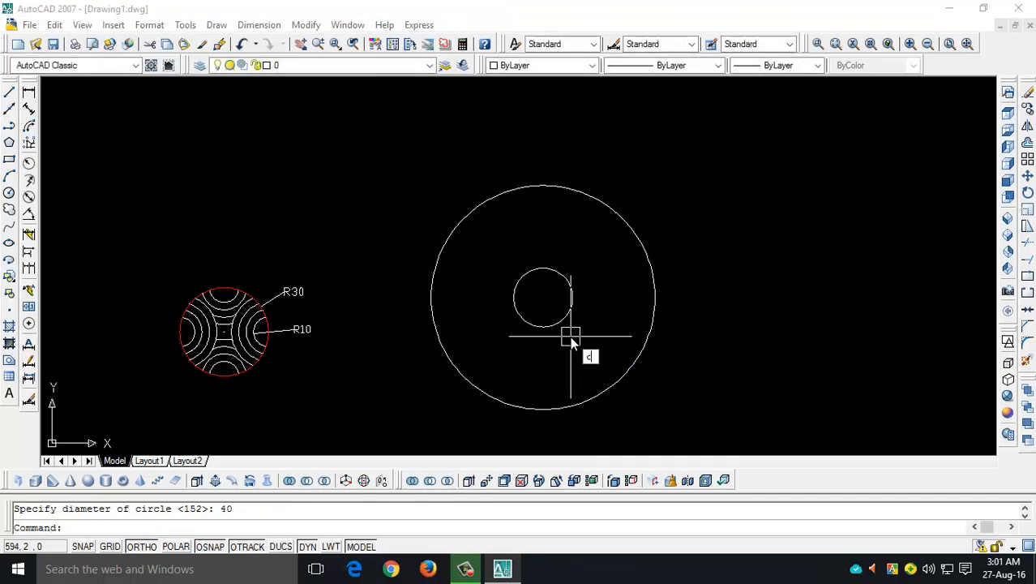
key(Return)
click(544, 298)
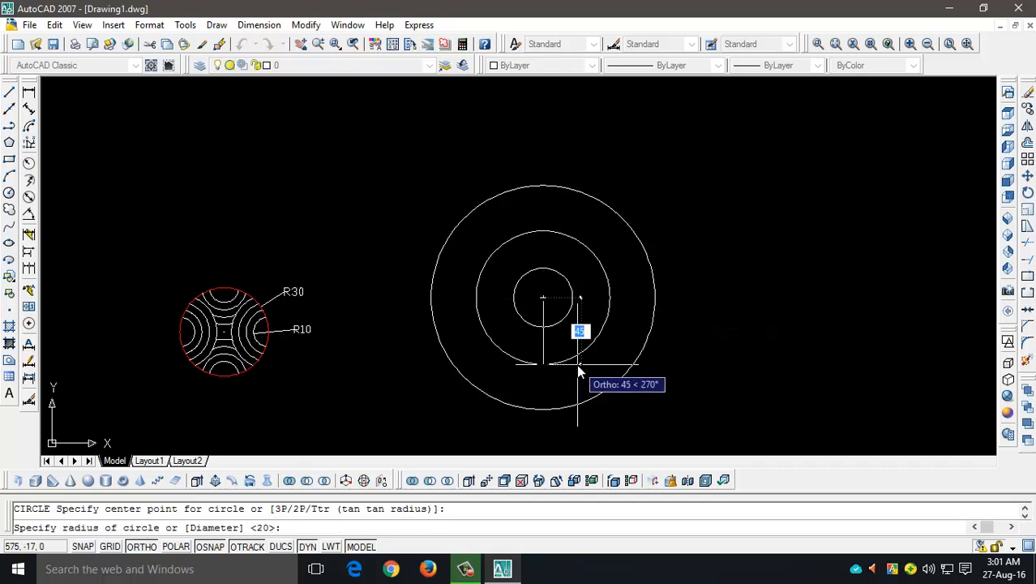
text(44)
key(Return)
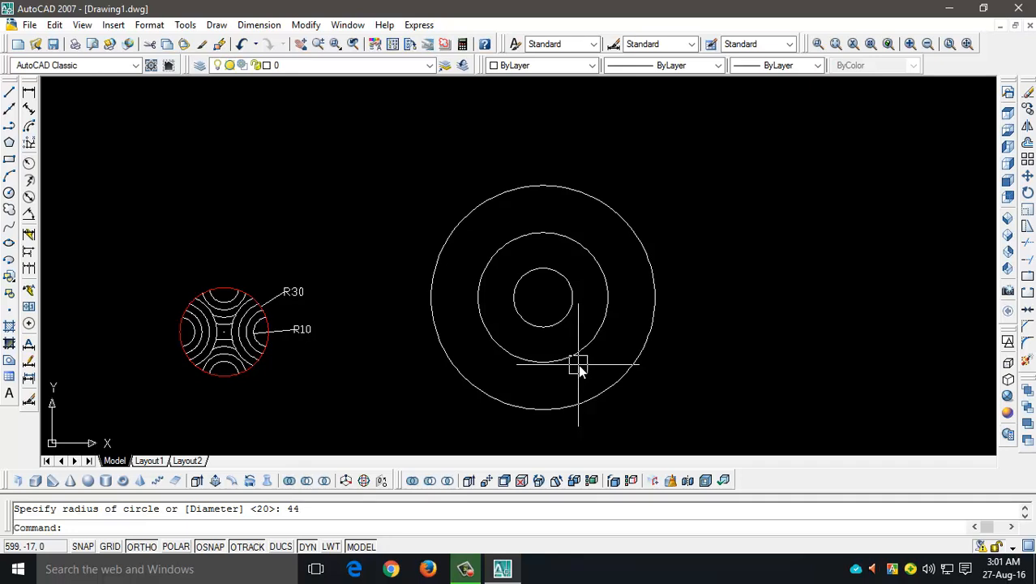
key(Return)
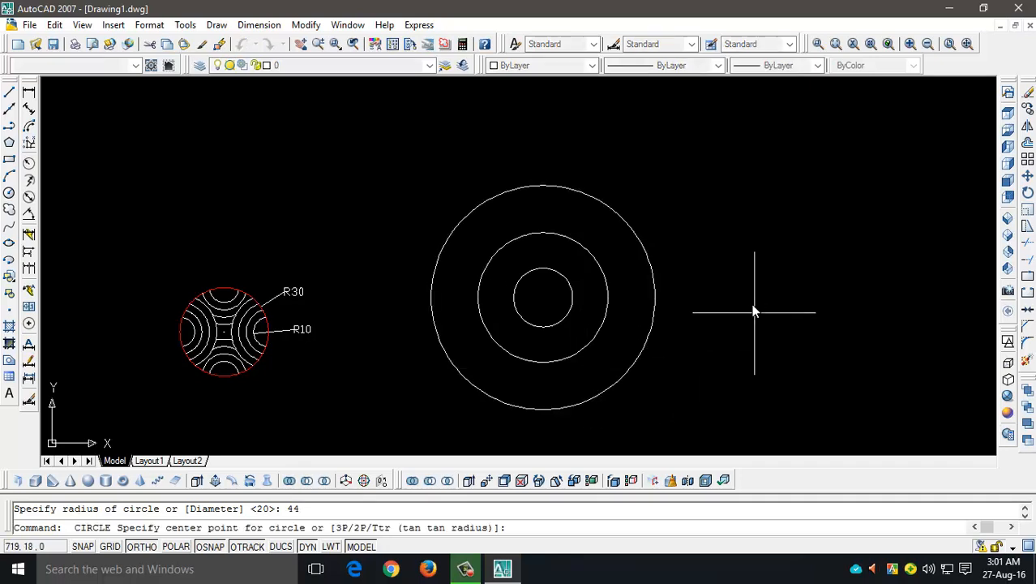
click(750, 298)
text(17)
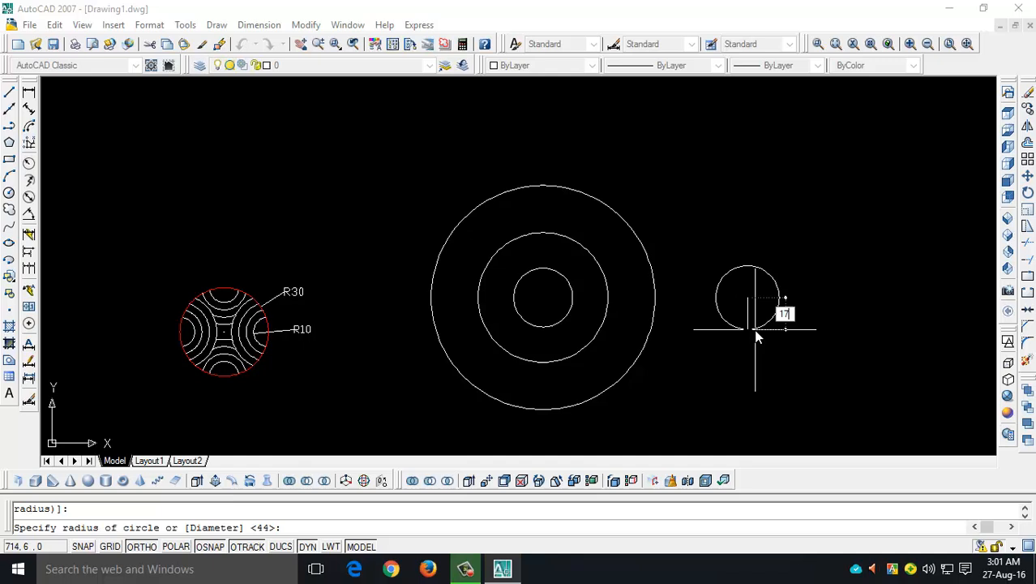
key(Return)
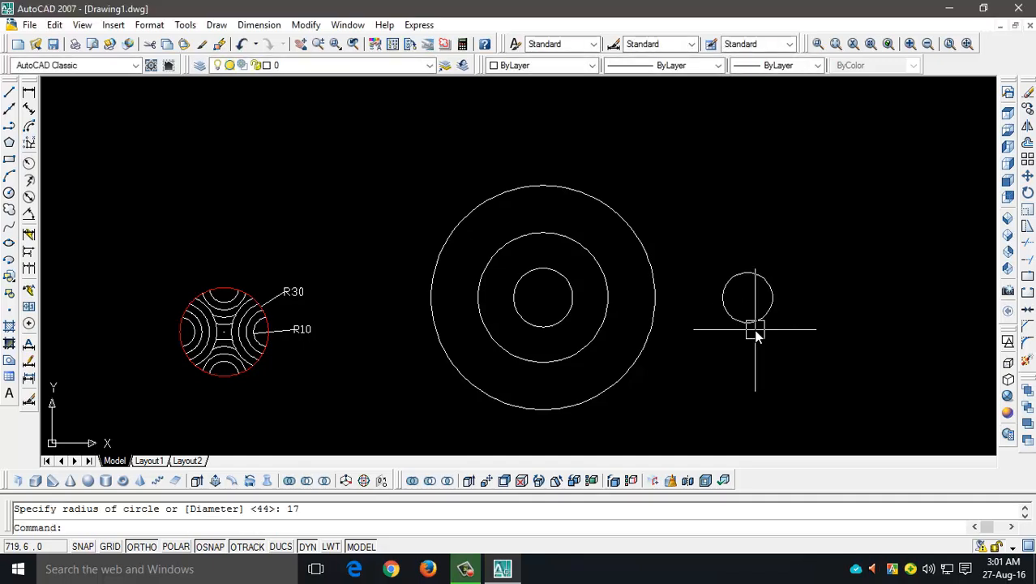
click(755, 323)
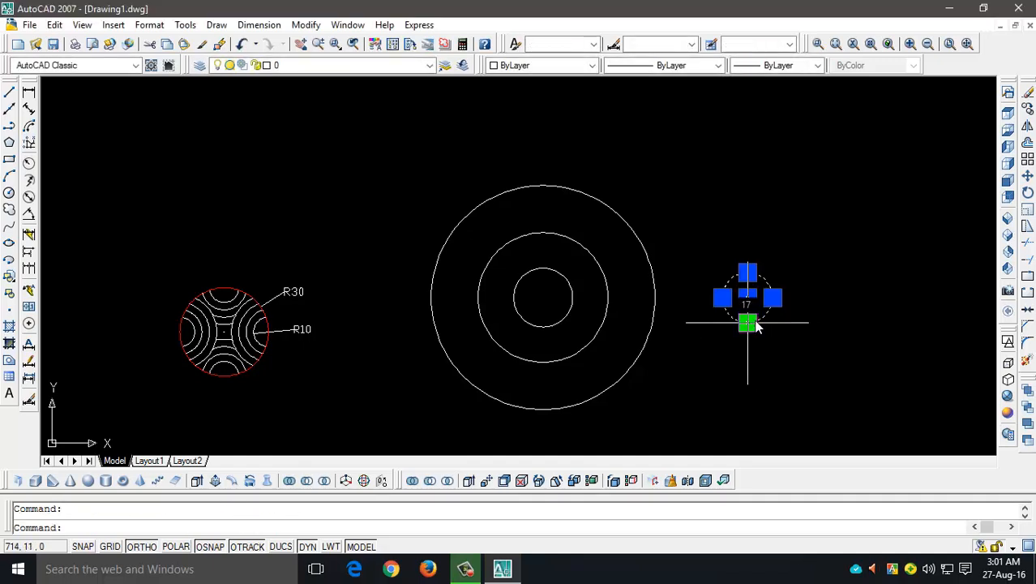
key(Delete)
Step: Draw a circle of diameter 17 in the empty space to the right of the concentric circles
text(c)
key(Return)
click(753, 319)
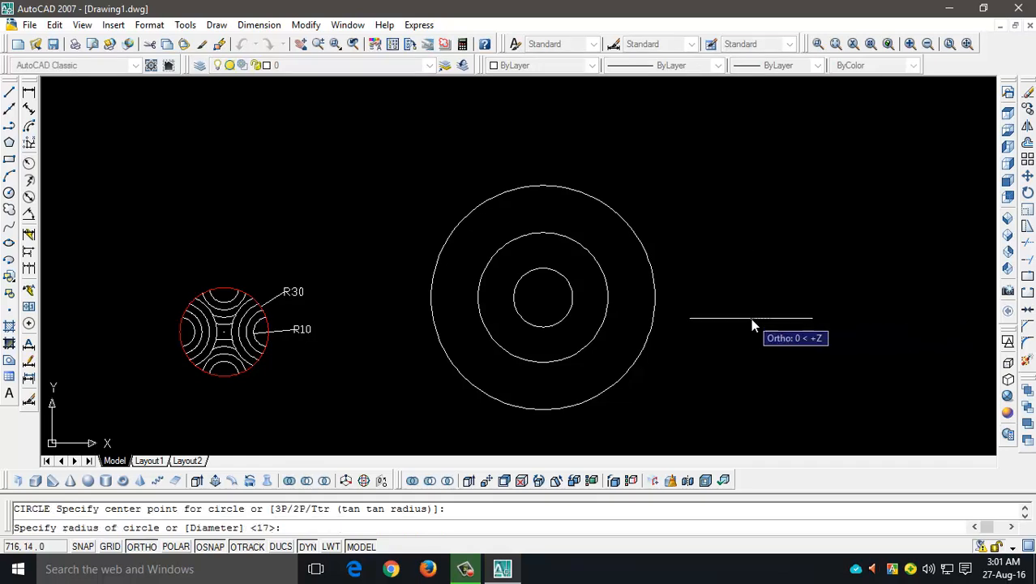
text(d)
key(Return)
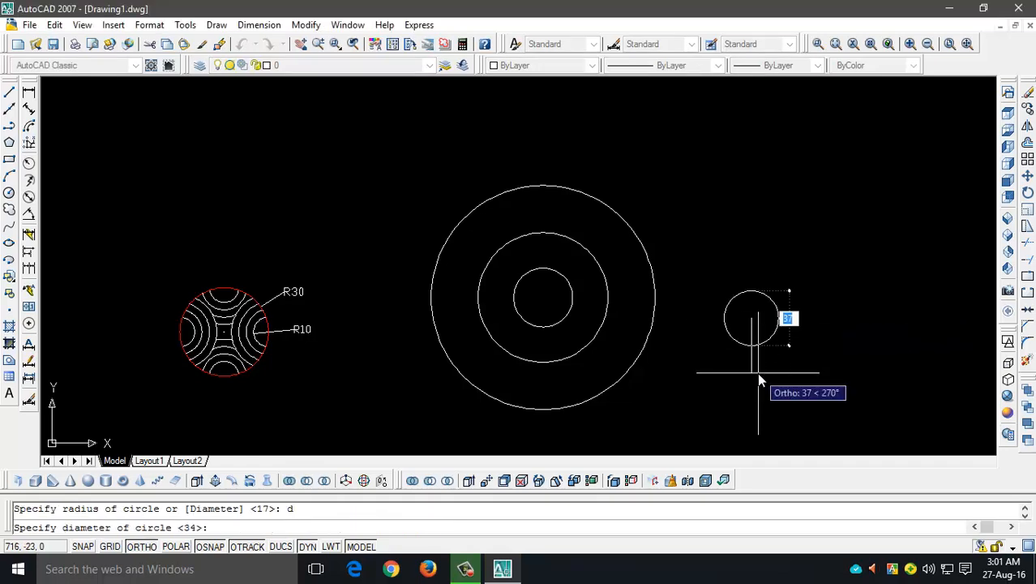
text(17)
key(Return)
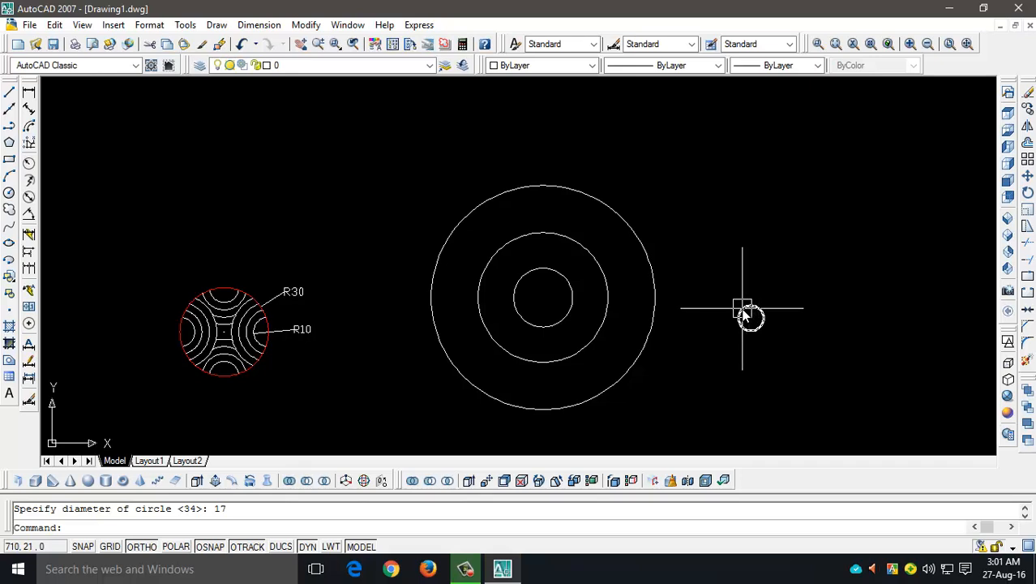
Step: Change the color of the middle concentric circle to green
click(608, 298)
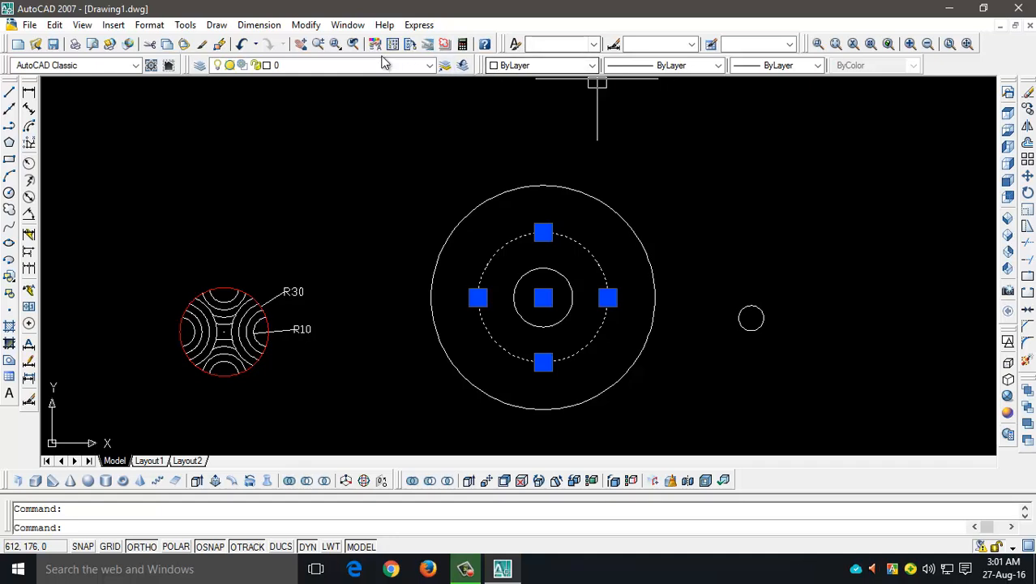
click(540, 65)
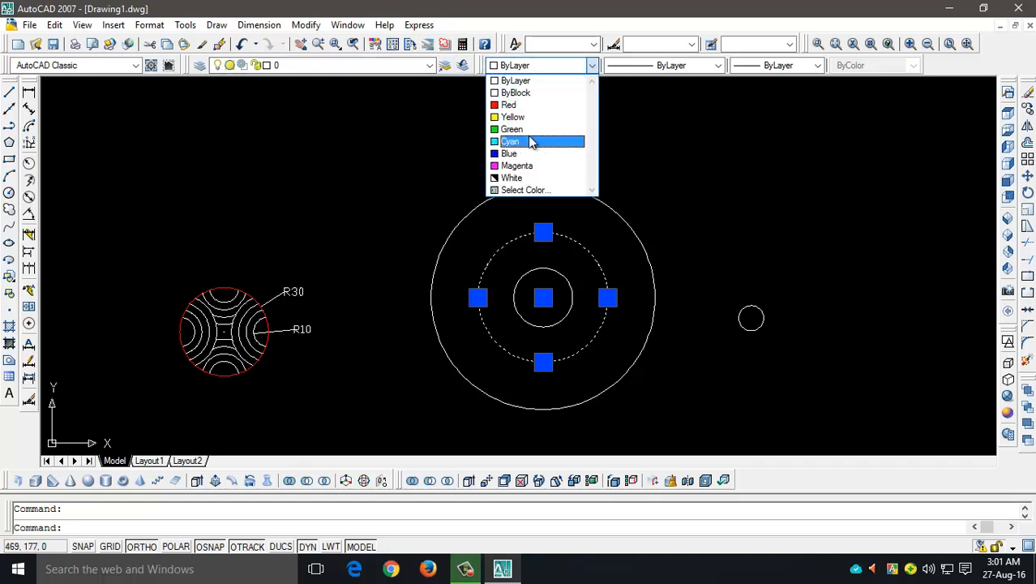
click(526, 129)
key(Escape)
Step: Move the diameter 17 circle by its center onto the right quadrant point of the green circle
click(754, 331)
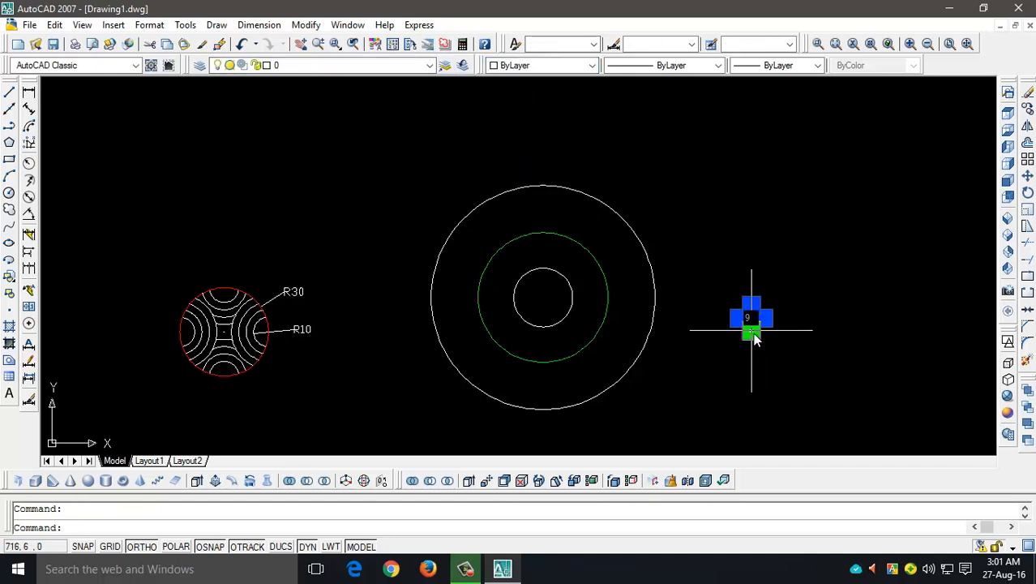
text(m)
key(Return)
scroll(758, 356, up, 2)
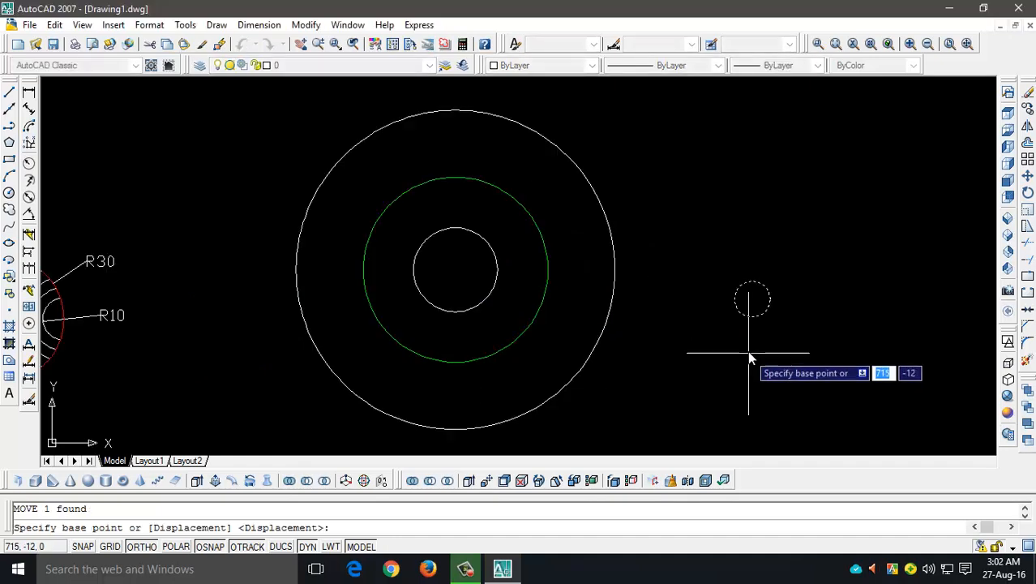
click(751, 299)
click(549, 270)
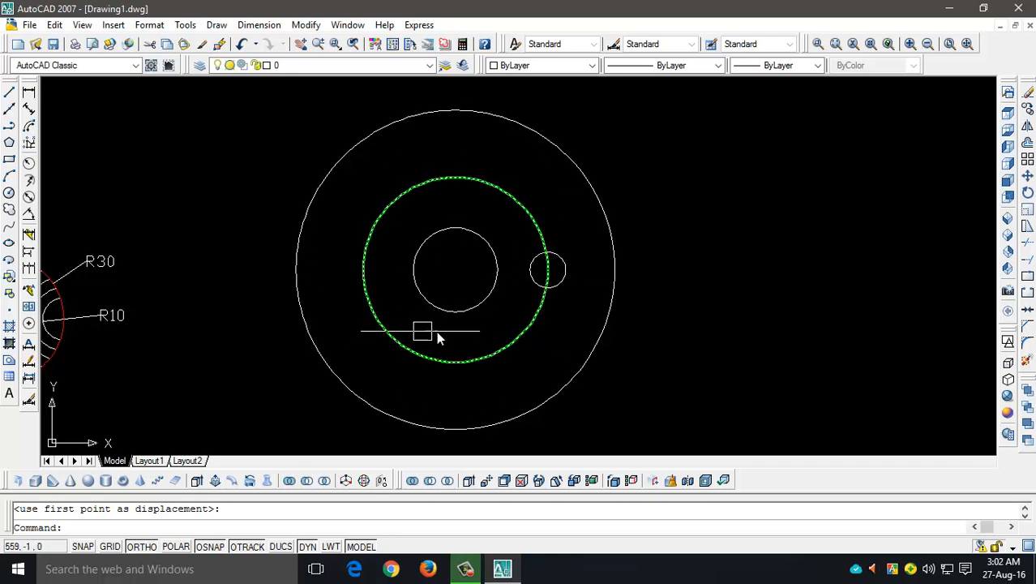
click(565, 286)
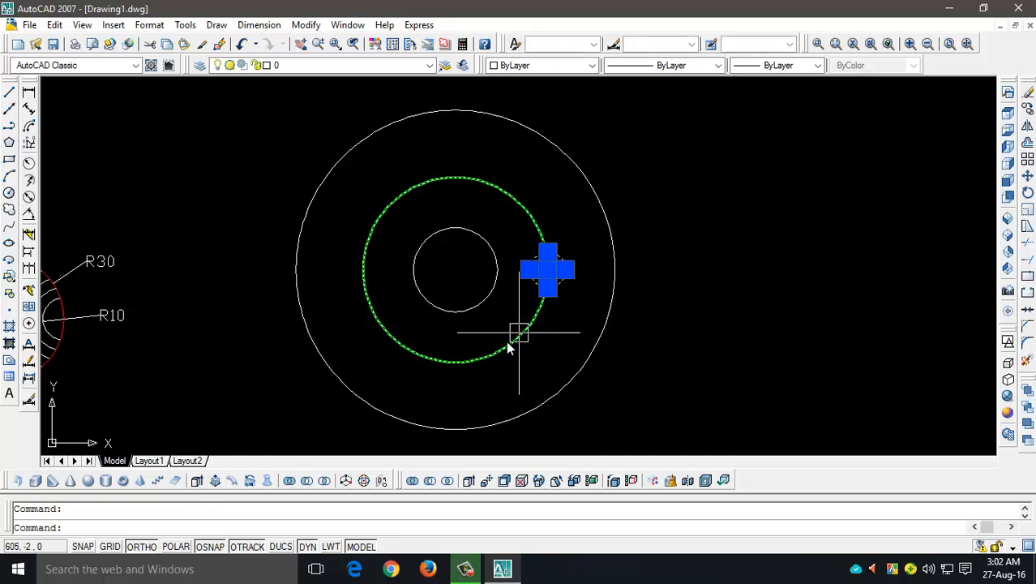
click(448, 362)
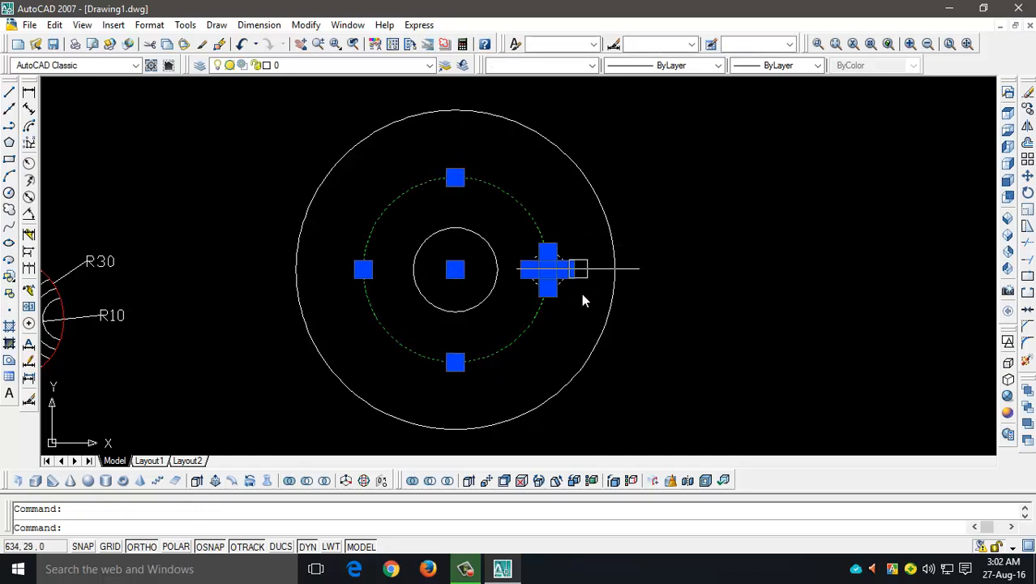
key(Escape)
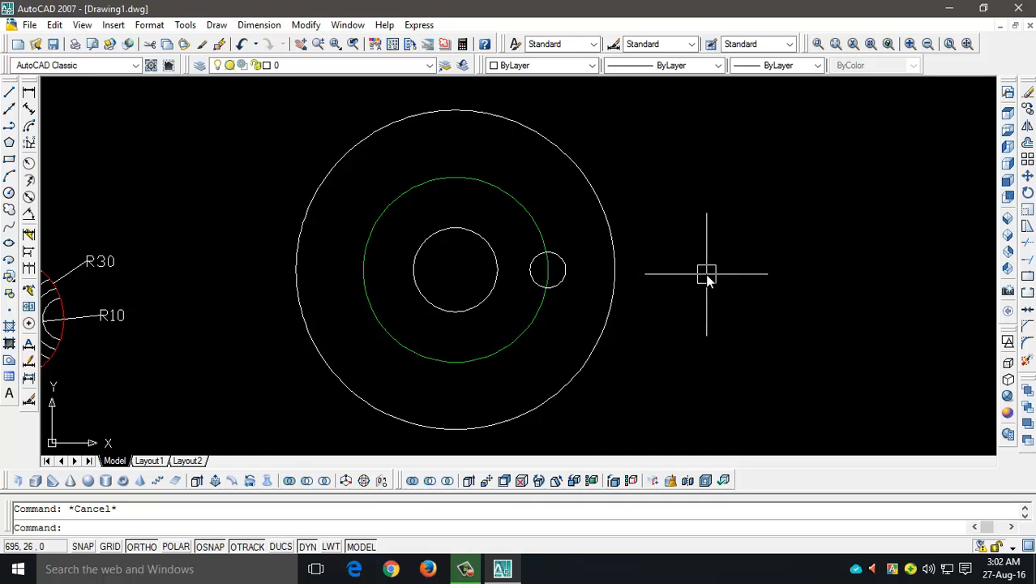
Step: Start a polar array and select the small circle on the right side of the green circle as its object
text(ar)
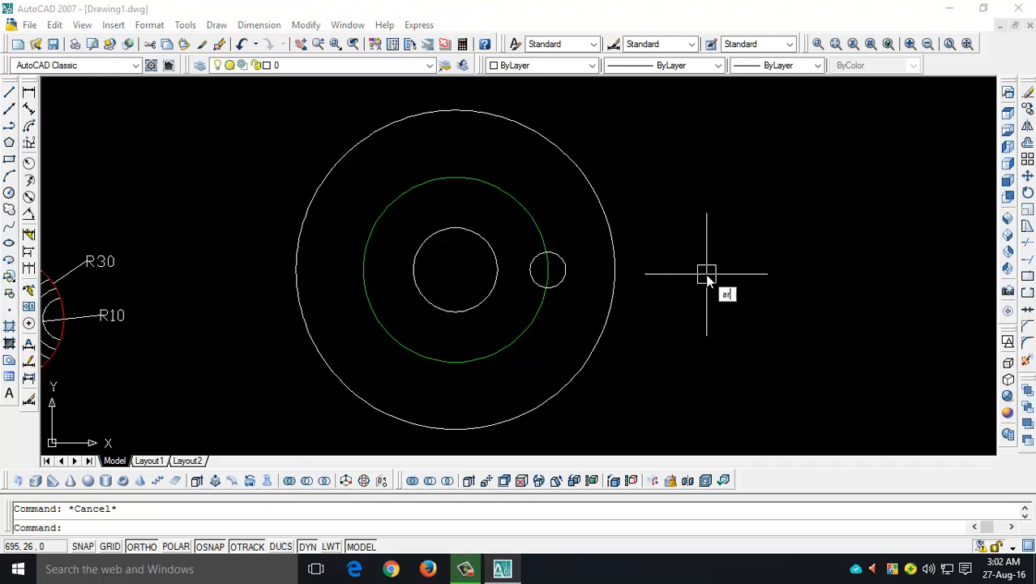
key(Return)
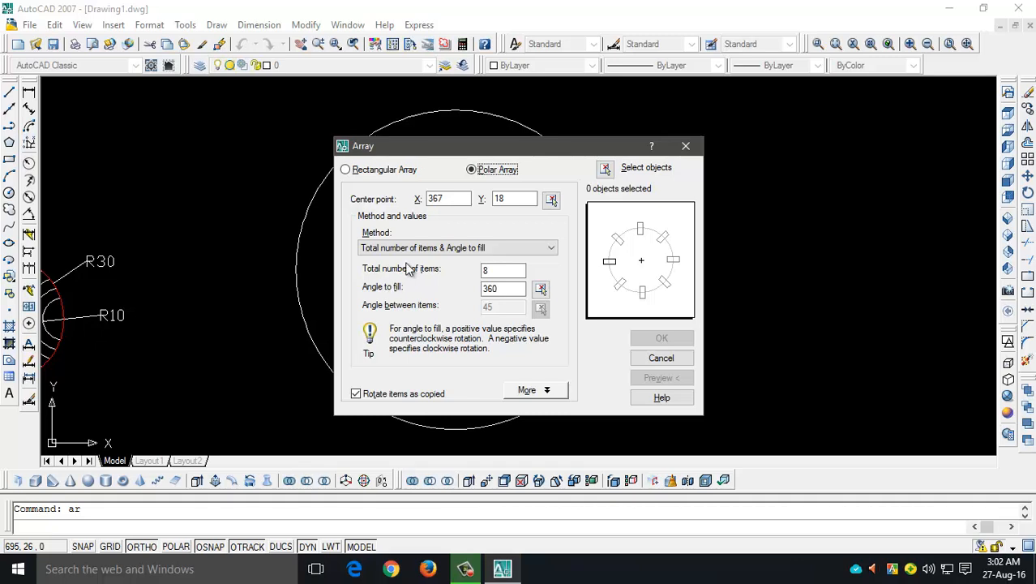
click(381, 171)
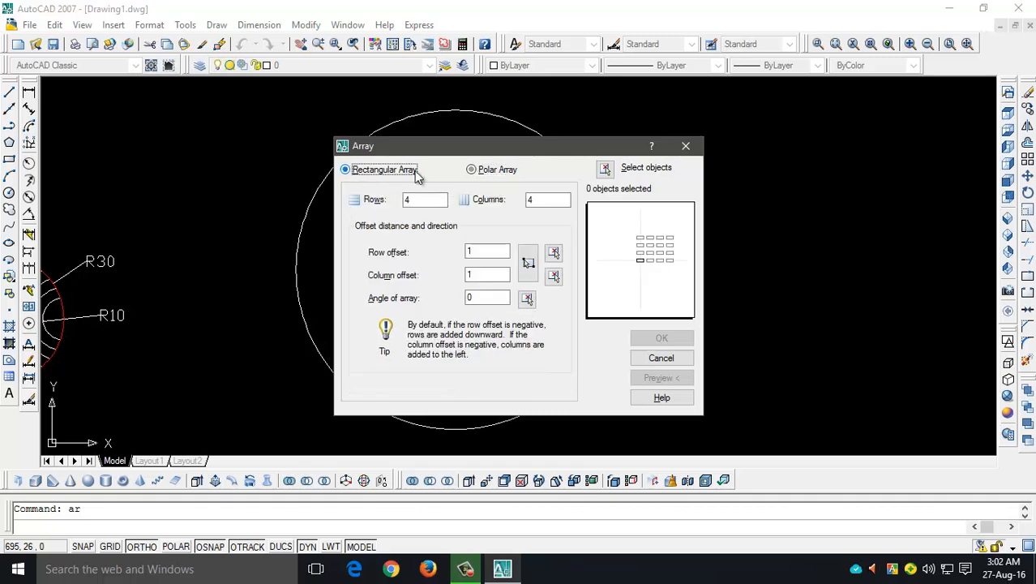
click(477, 172)
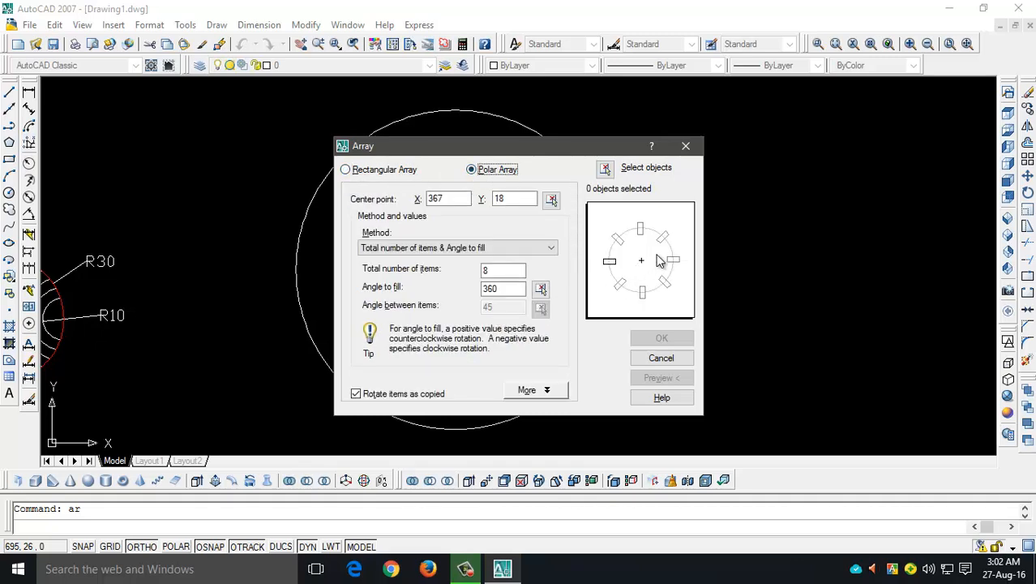
click(347, 170)
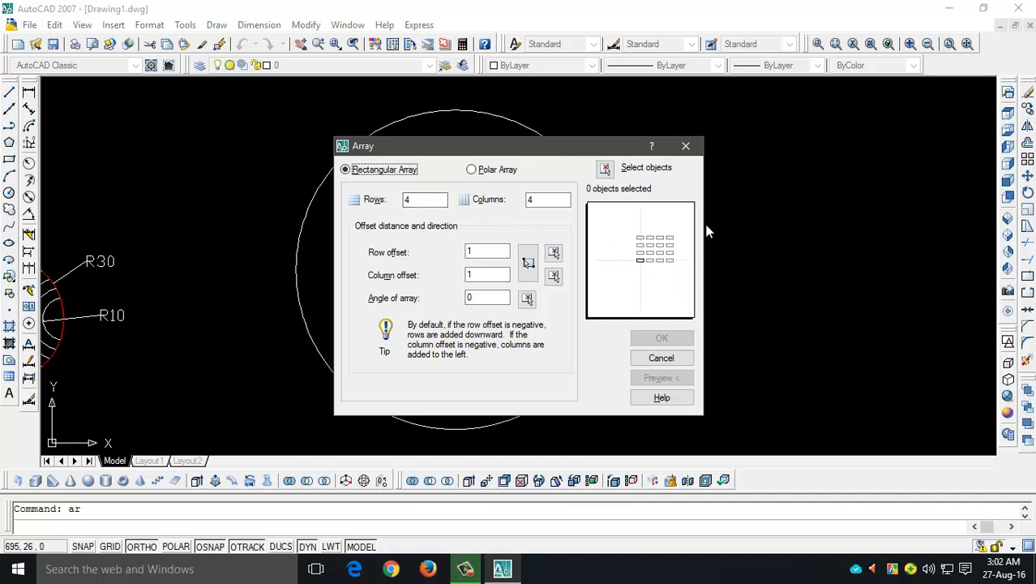
click(471, 171)
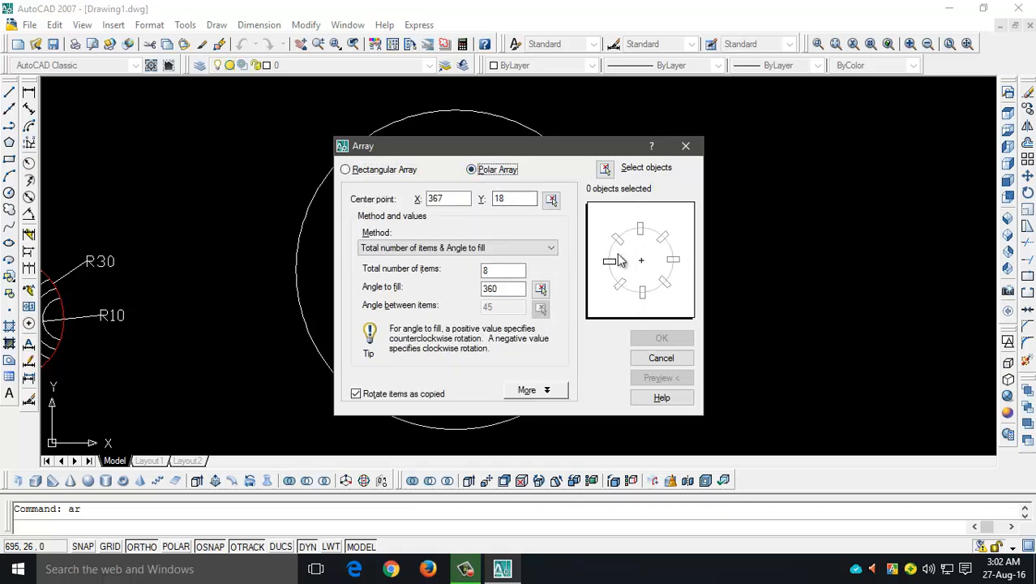
click(606, 170)
click(568, 267)
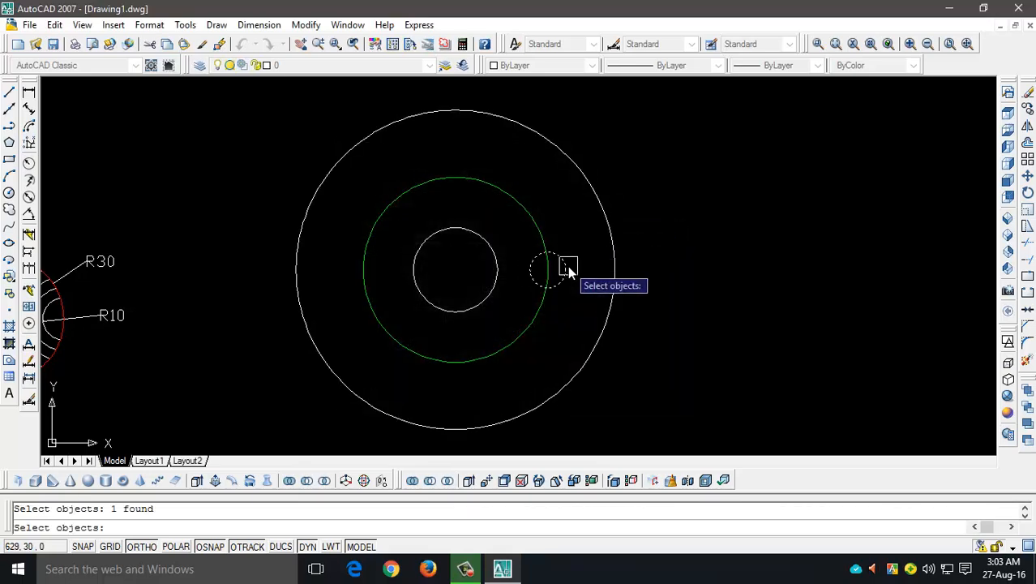
key(Return)
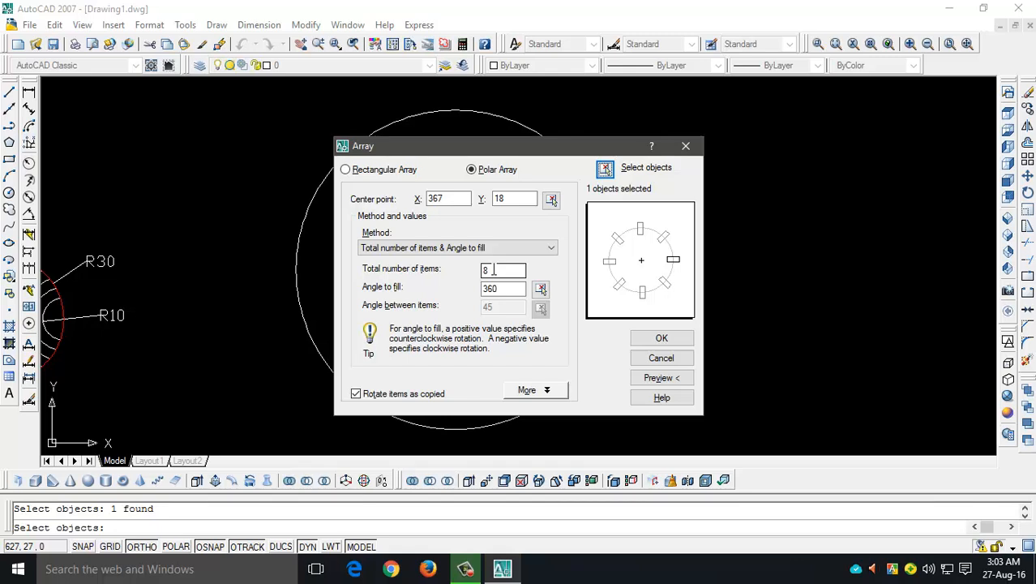
Step: Set the array to 6 items around the center of the concentric circles, preview it and accept it
key(BackSpace)
text(6)
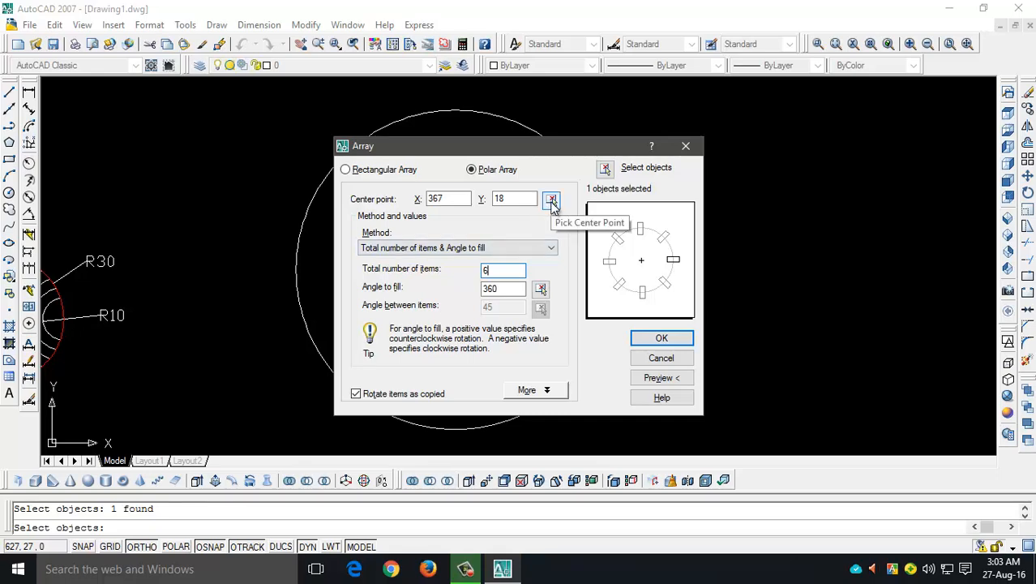
click(551, 200)
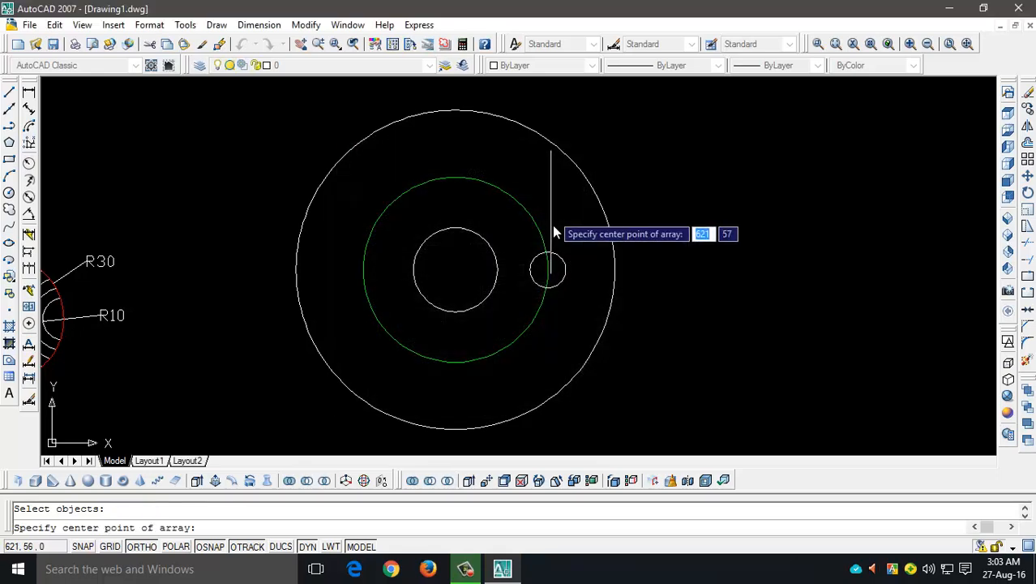
click(455, 269)
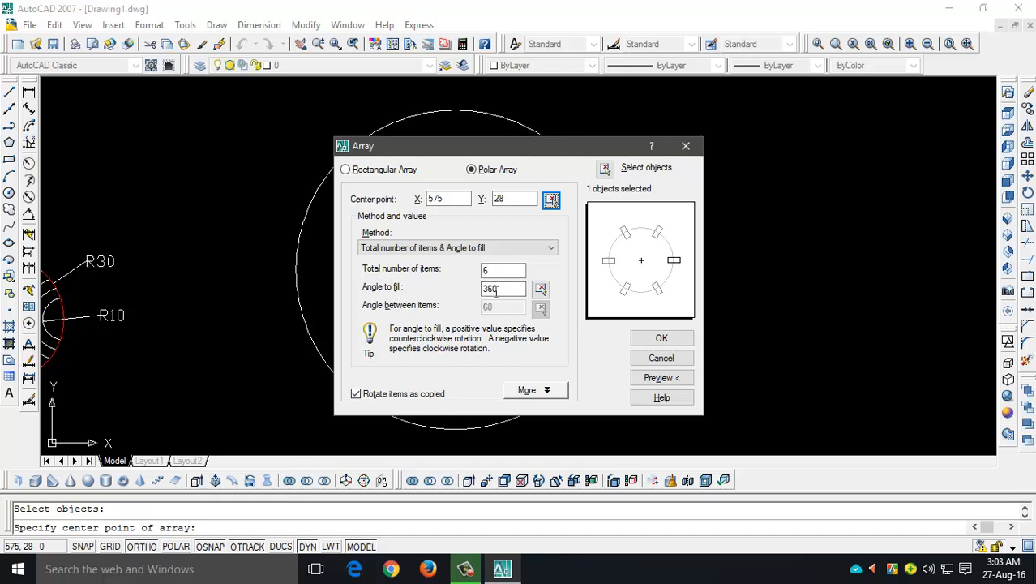
click(655, 380)
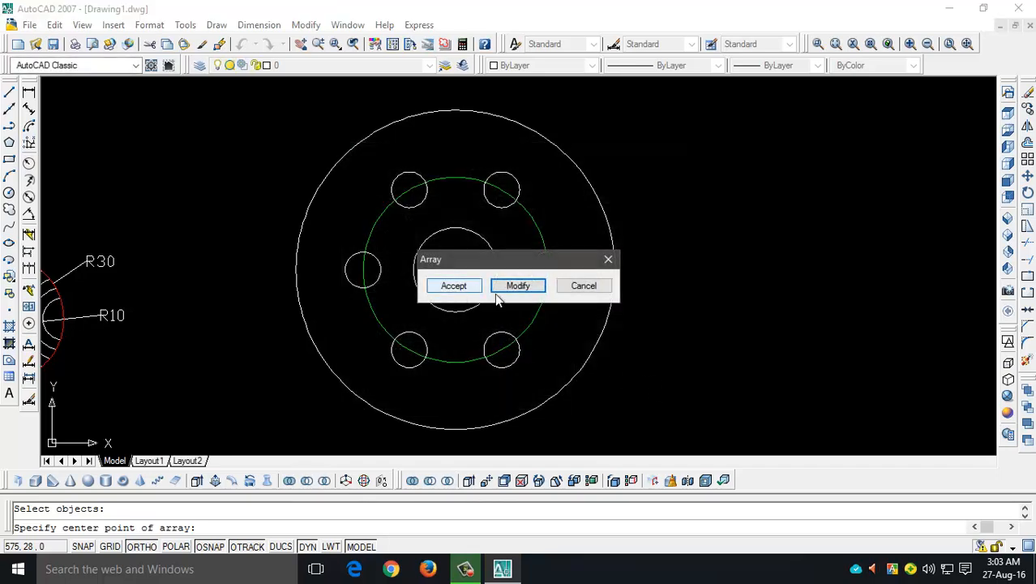
click(452, 286)
Step: Draw a vertical line through the center of the concentric circles, extending beyond the outer circle at both ends
middle_drag(396, 335, 477, 337)
scroll(427, 341, down, 4)
scroll(426, 342, up, 3)
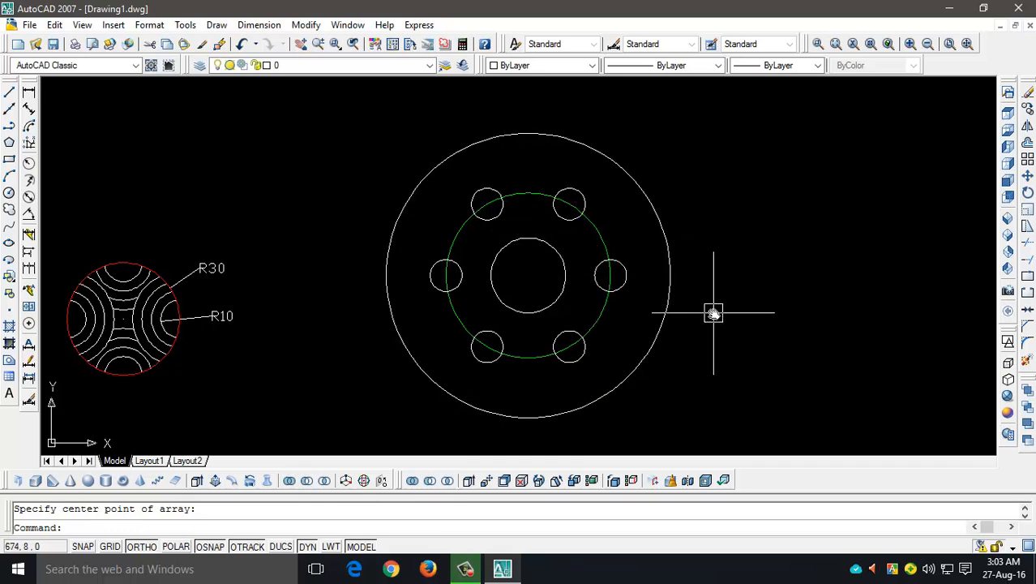
text(l)
key(Return)
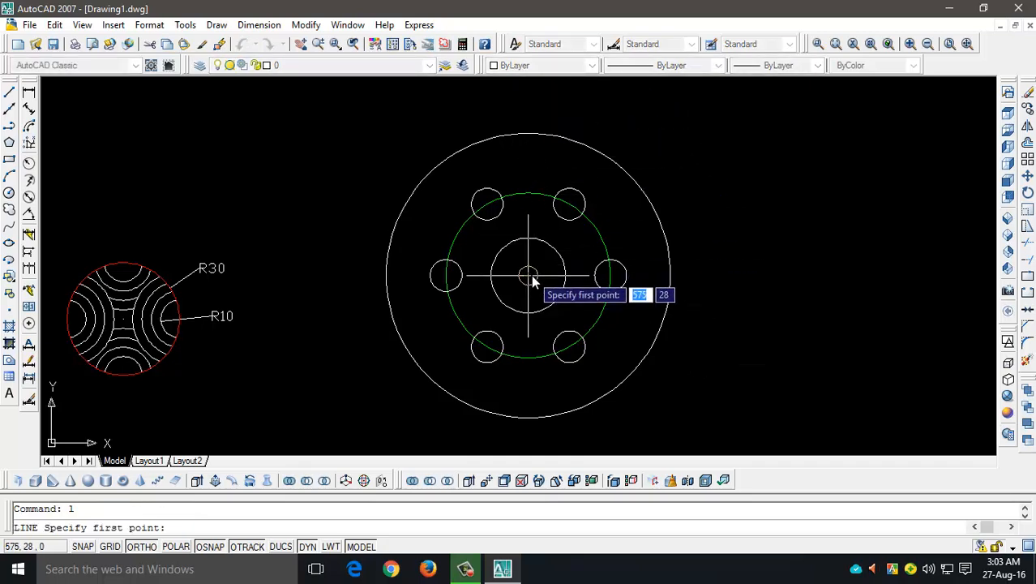
click(529, 276)
click(525, 87)
middle_drag(561, 353, 567, 332)
click(533, 446)
key(Return)
Step: Draw horizontal lines from the concentric circles' center to both sides beyond the outer circle, the left one about 121 long
key(Return)
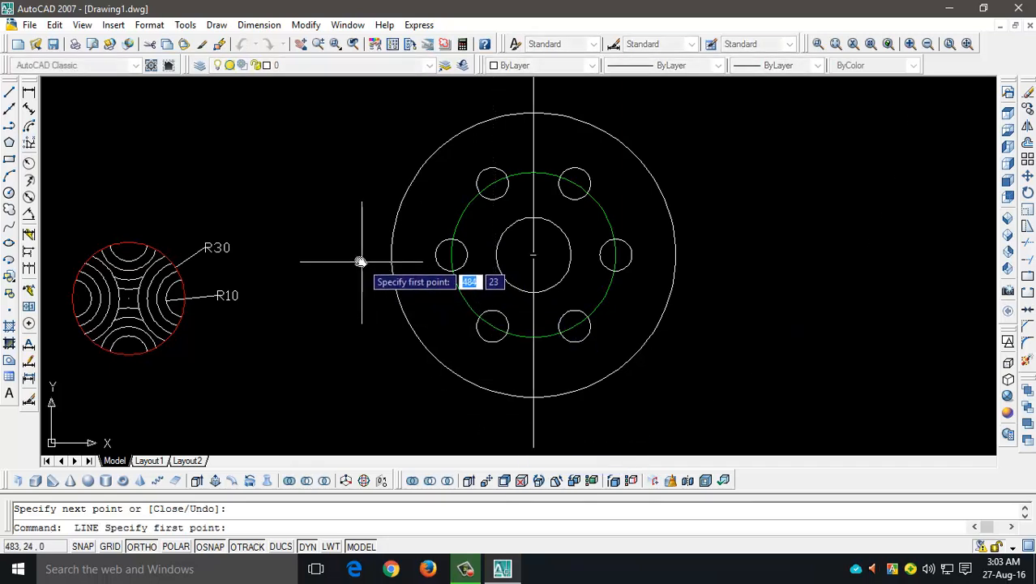
click(534, 257)
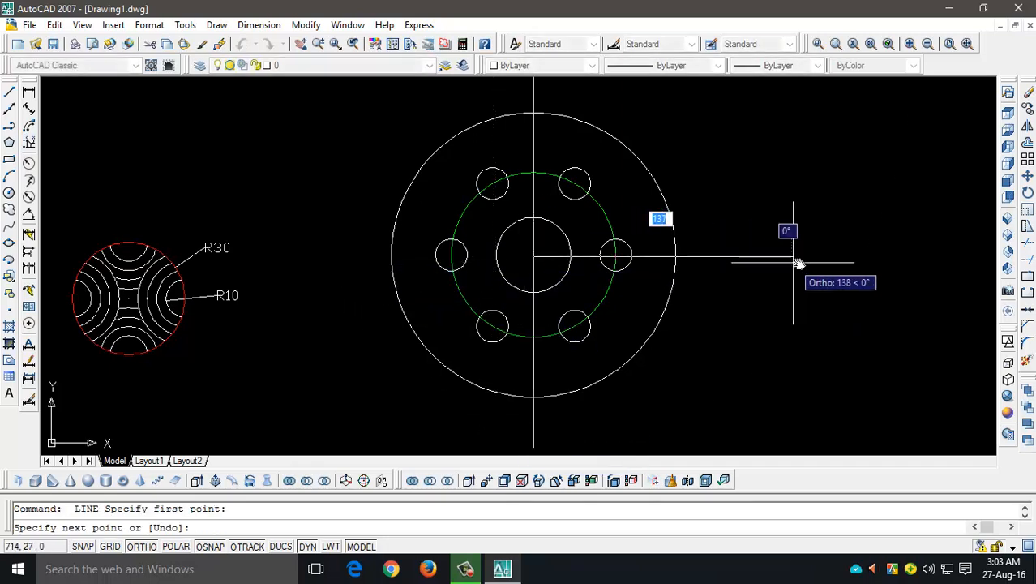
click(809, 257)
key(Return)
key(Return)
click(533, 257)
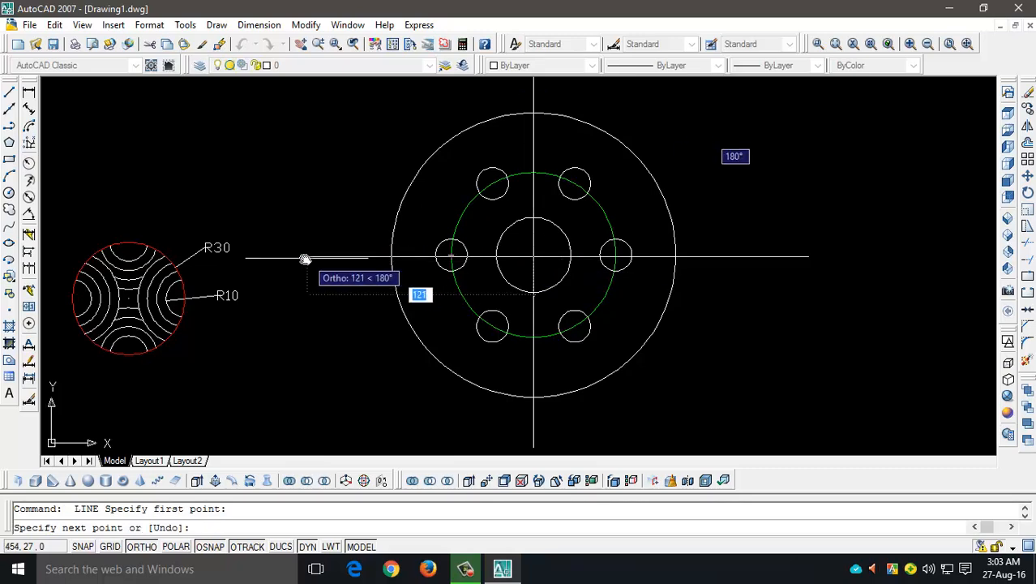
click(305, 257)
key(Return)
Step: Draw a horizontal line about 50 long from the top of the right small circle outward past the outer circle
scroll(689, 296, down, 3)
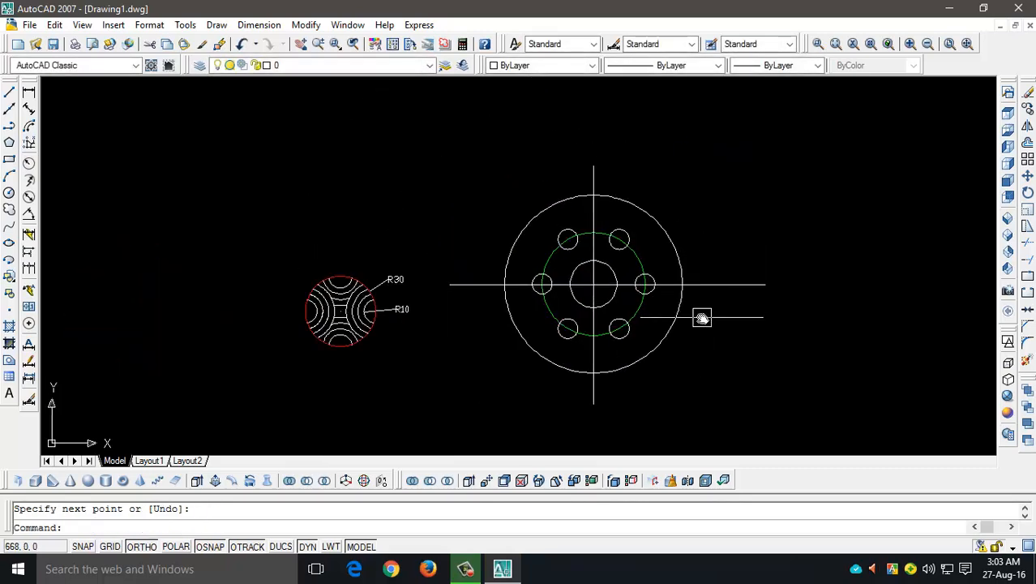
scroll(707, 323, up, 2)
scroll(661, 300, up, 2)
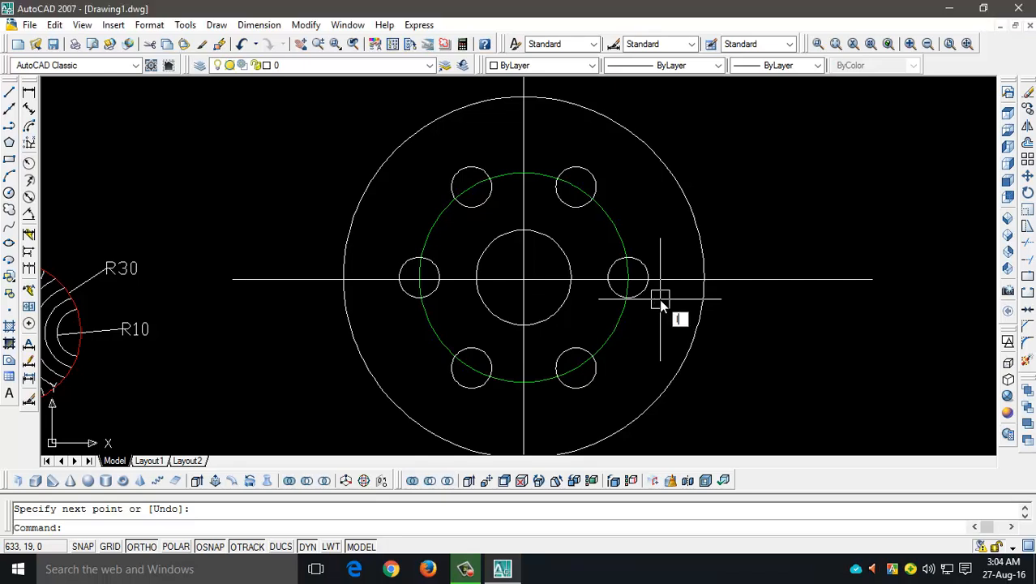
text(l)
key(Return)
click(632, 259)
scroll(726, 263, up, 2)
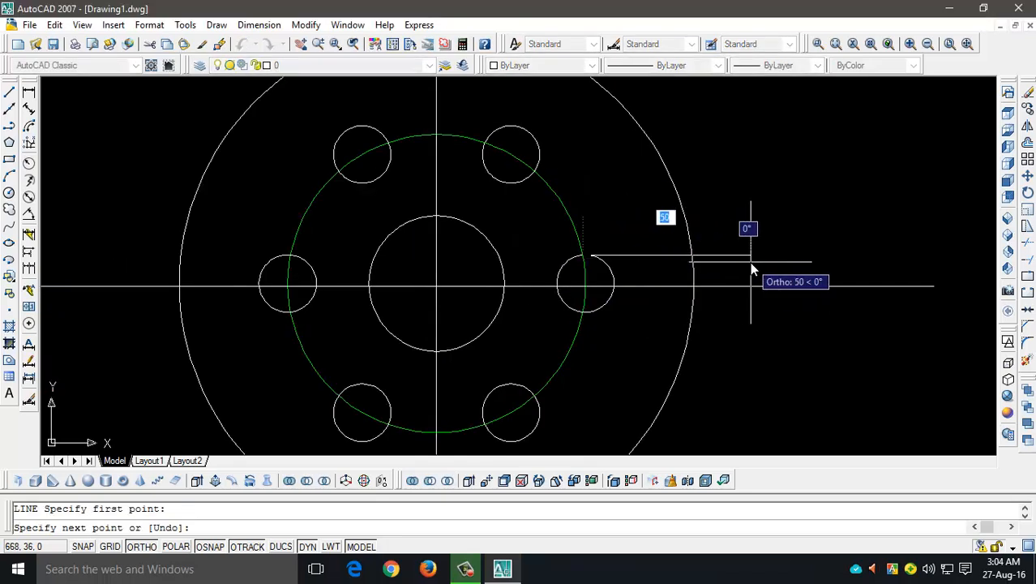
click(750, 262)
key(Return)
key(Return)
click(587, 313)
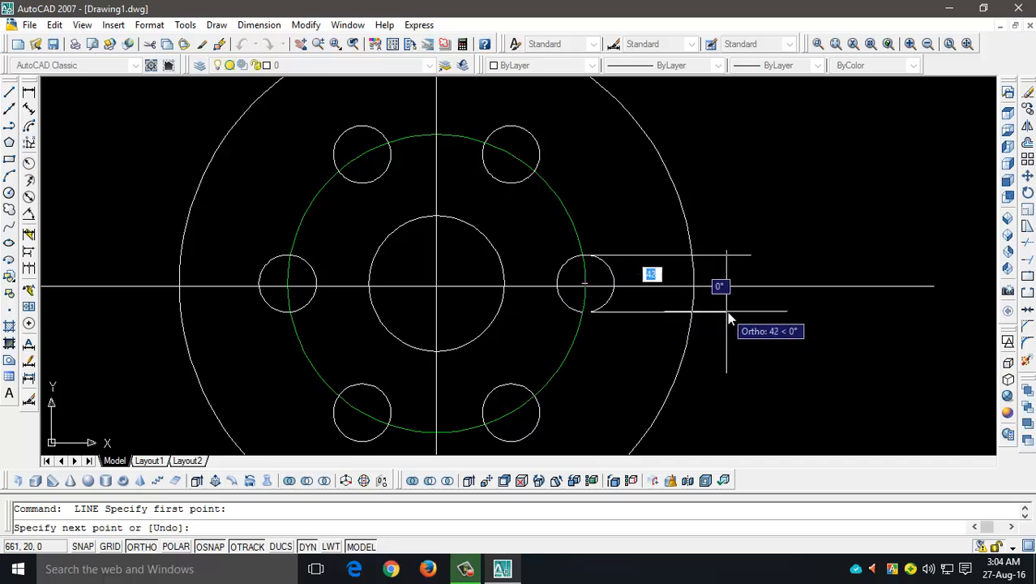
key(Escape)
Step: Copy the short horizontal line from the top to the bottom of the right small circle
text(c)
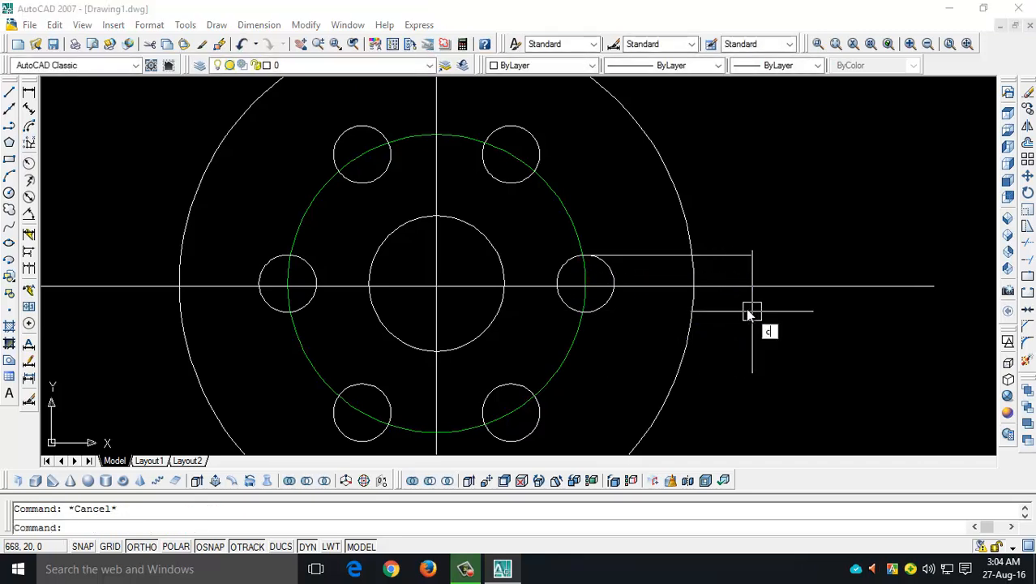
text(o)
key(Return)
click(722, 255)
key(Return)
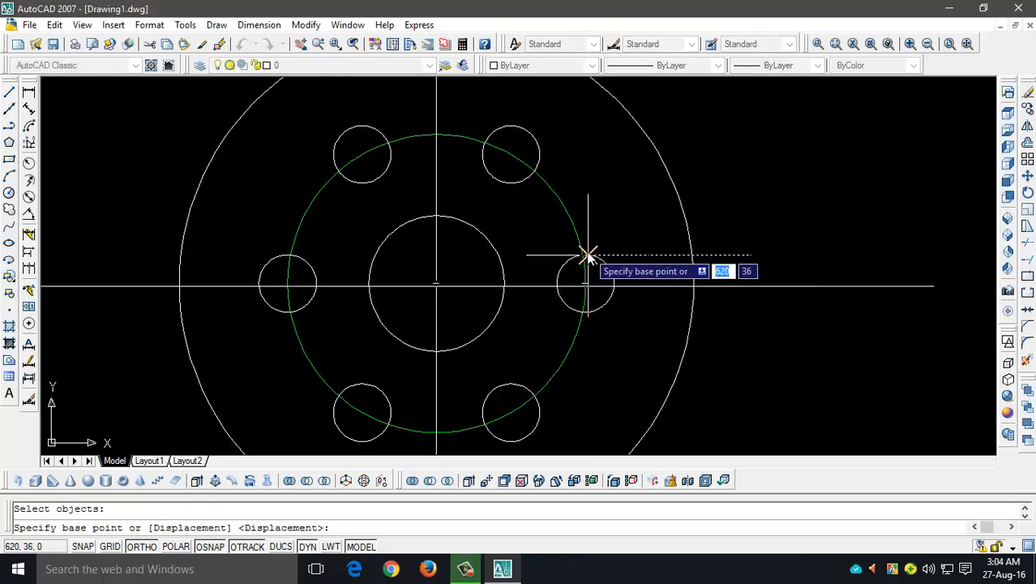
click(585, 256)
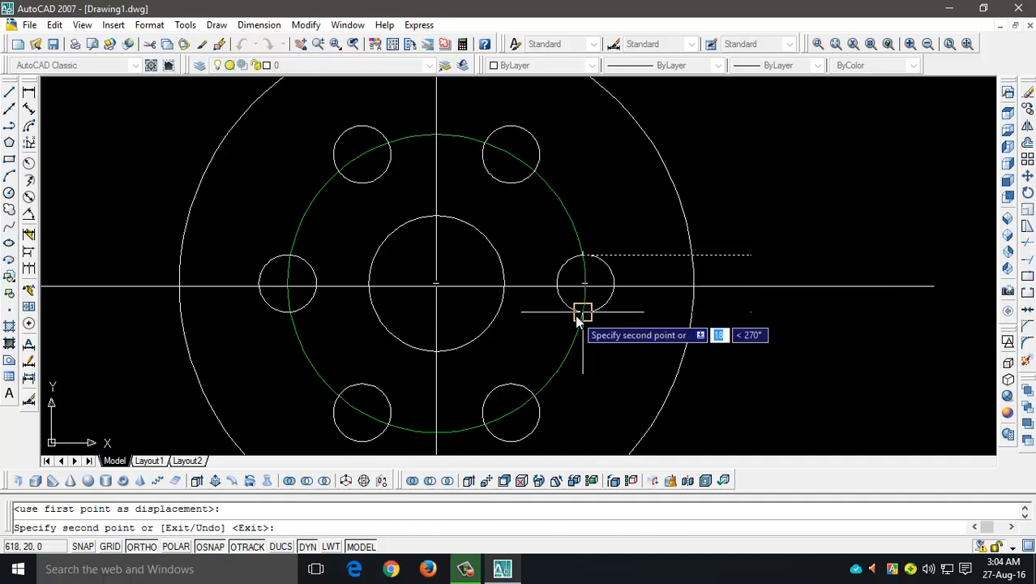
click(583, 311)
key(Return)
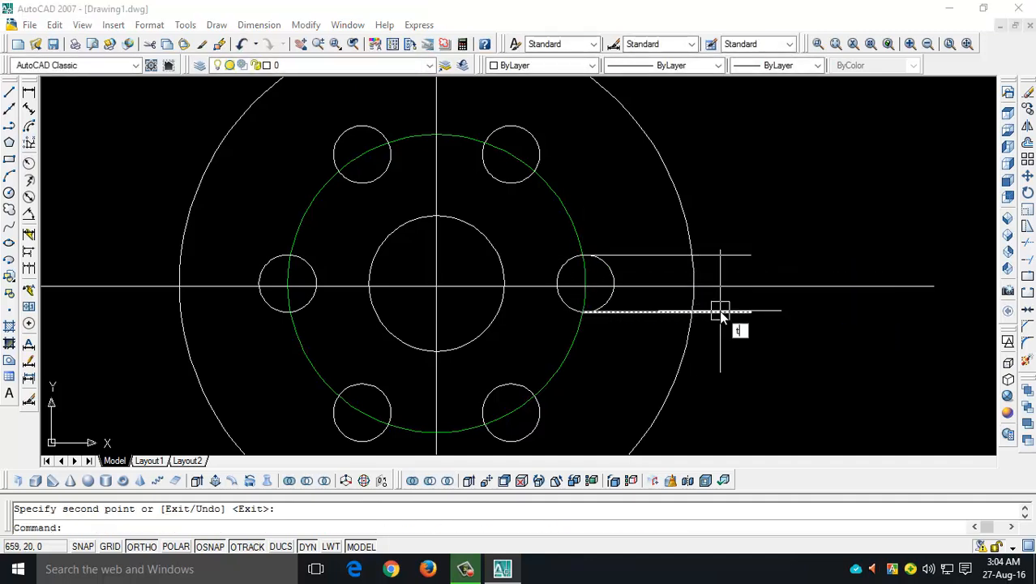
Step: Trim the outer half of the right small circle and the outer circle's arc between the two short parallel lines
text(tr)
key(Return)
key(Return)
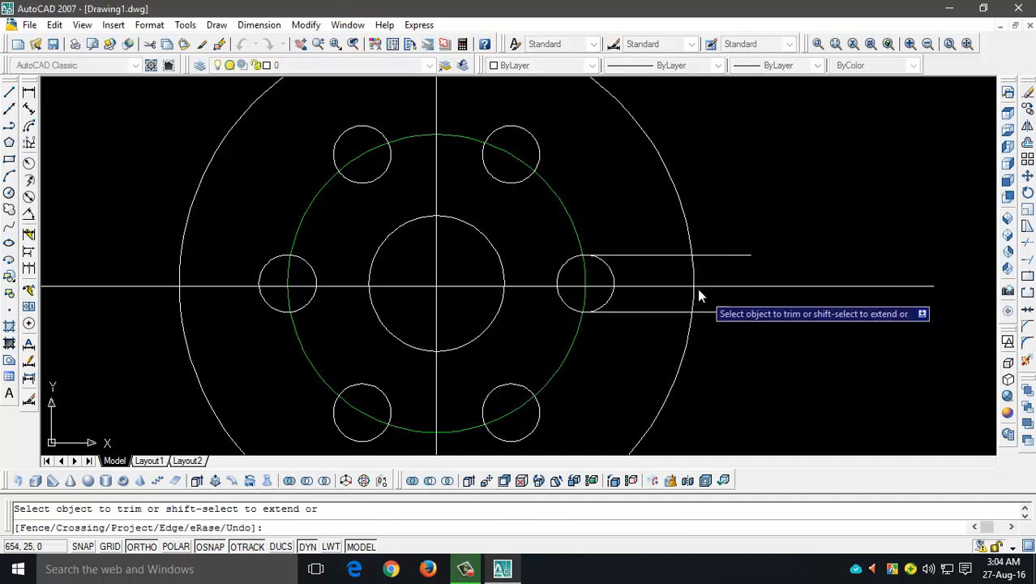
click(609, 271)
scroll(611, 288, up, 2)
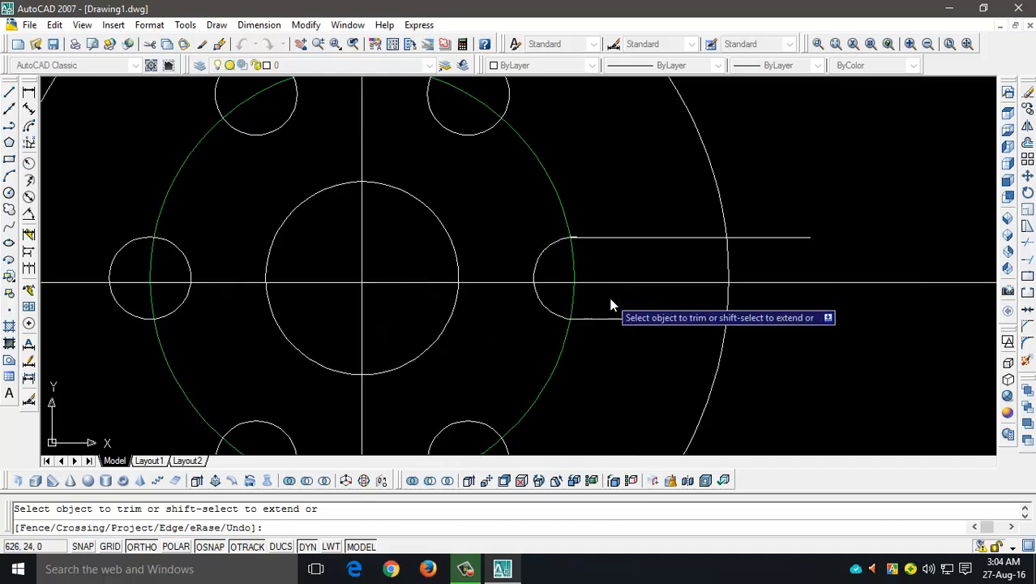
click(729, 263)
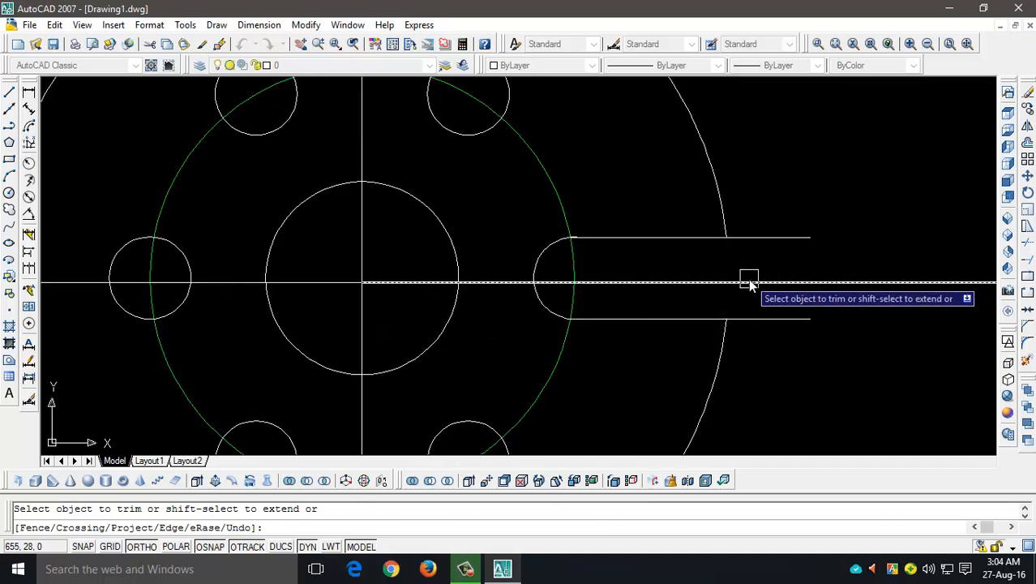
Step: Trim the ends of both slot lines that project beyond the outer circle
scroll(749, 278, down, 2)
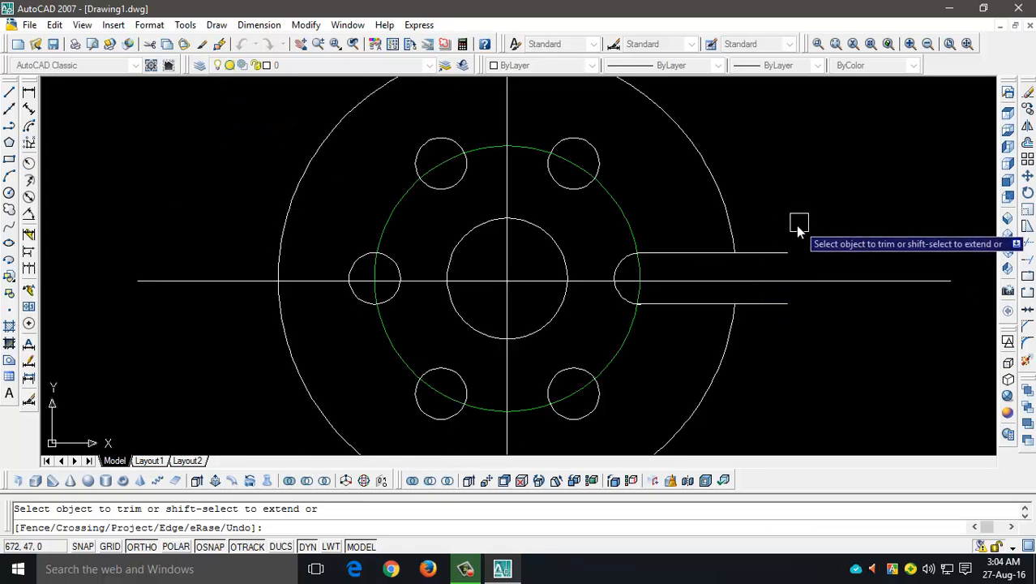
click(779, 240)
click(762, 268)
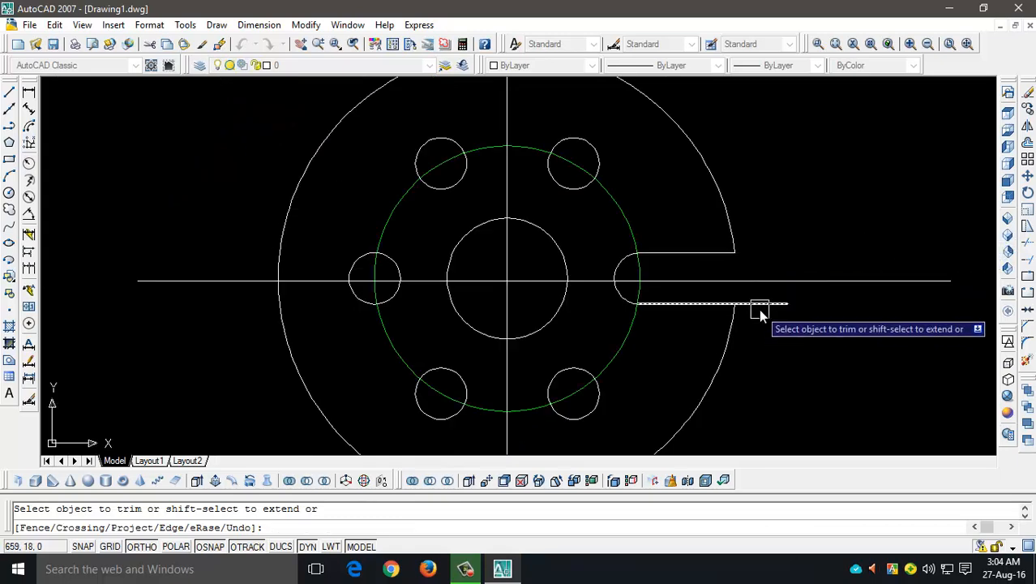
key(Escape)
Step: Change the color of the horizontal and vertical center lines of the second profile to Yellow
scroll(766, 300, down, 4)
click(772, 287)
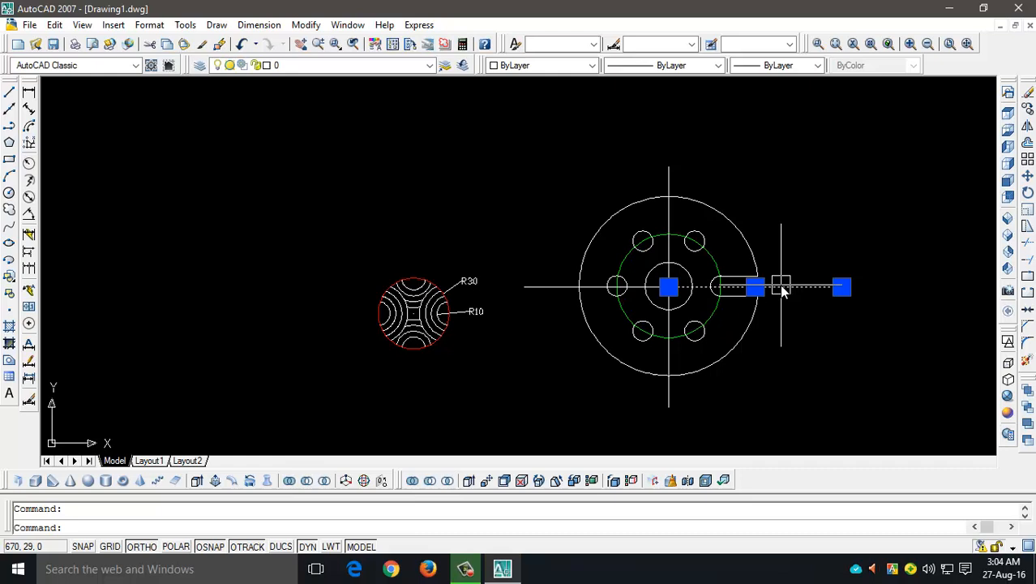
click(673, 184)
click(567, 288)
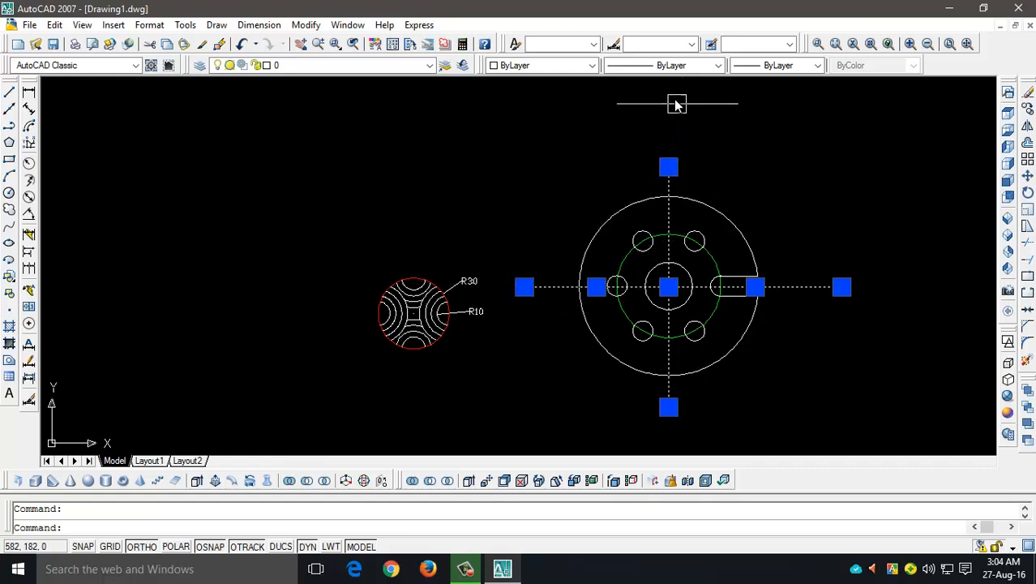
click(551, 65)
click(539, 115)
key(Escape)
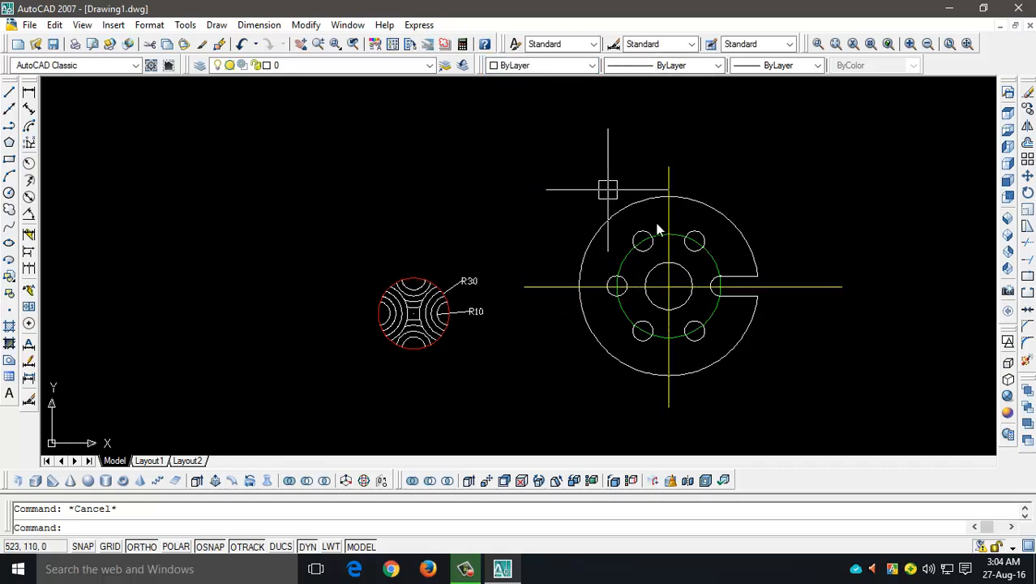
Step: Create a polar array of the two horizontal slot lines around the profile's center, with 6 items filling 360 degrees
scroll(721, 314, up, 2)
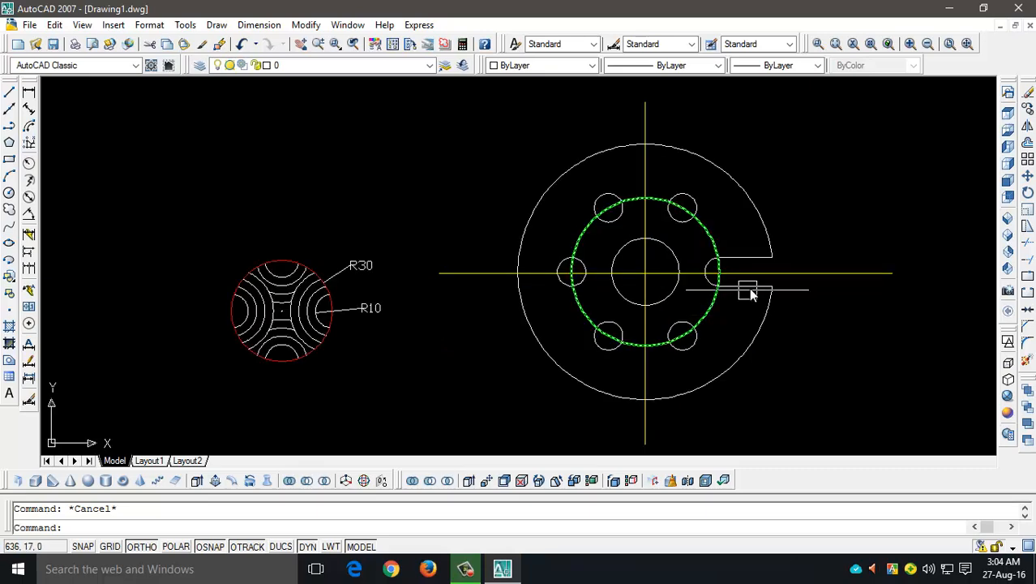
scroll(751, 295, up, 3)
click(736, 244)
click(740, 303)
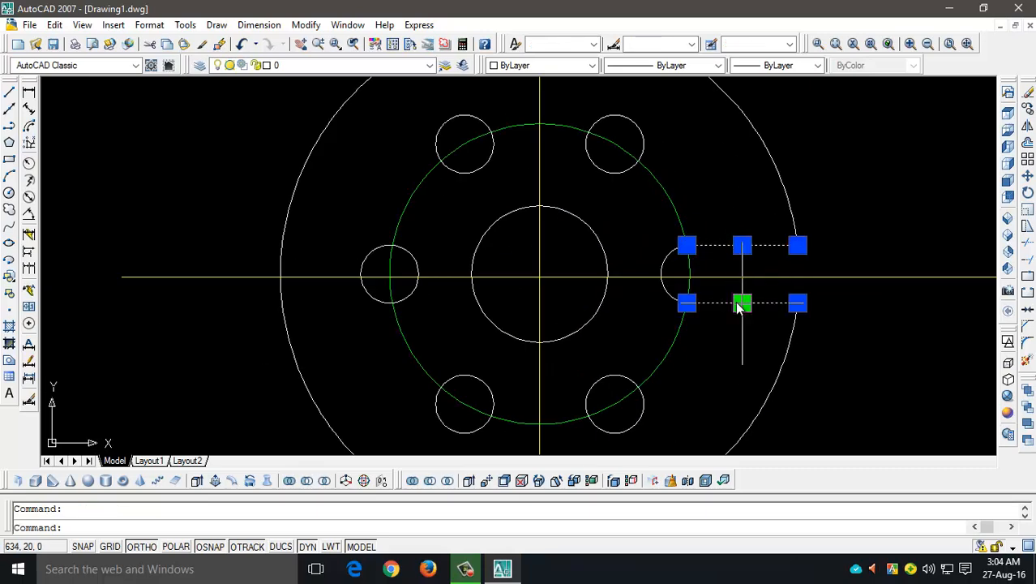
scroll(738, 302, down, 3)
scroll(798, 352, up, 1)
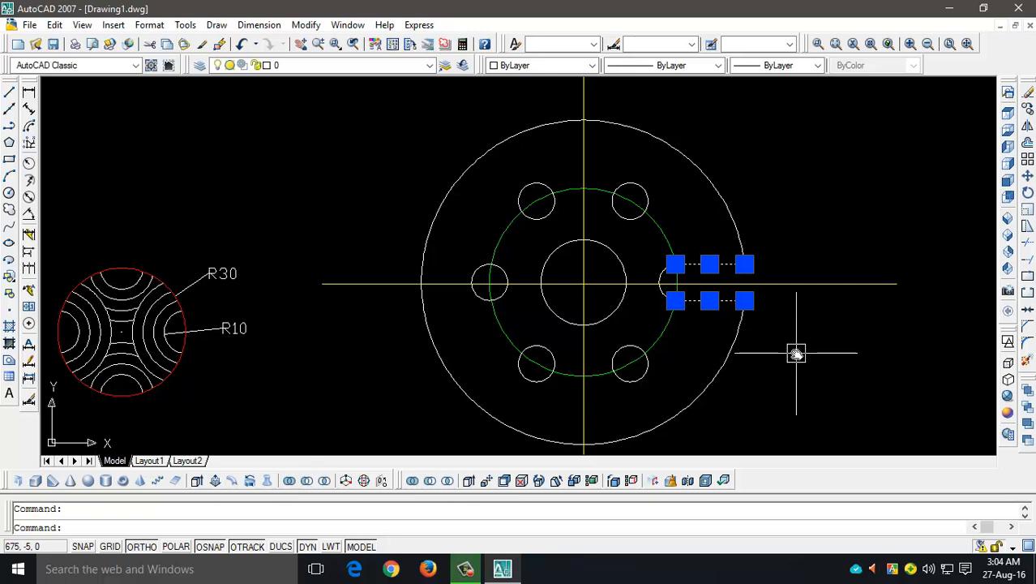
key(Return)
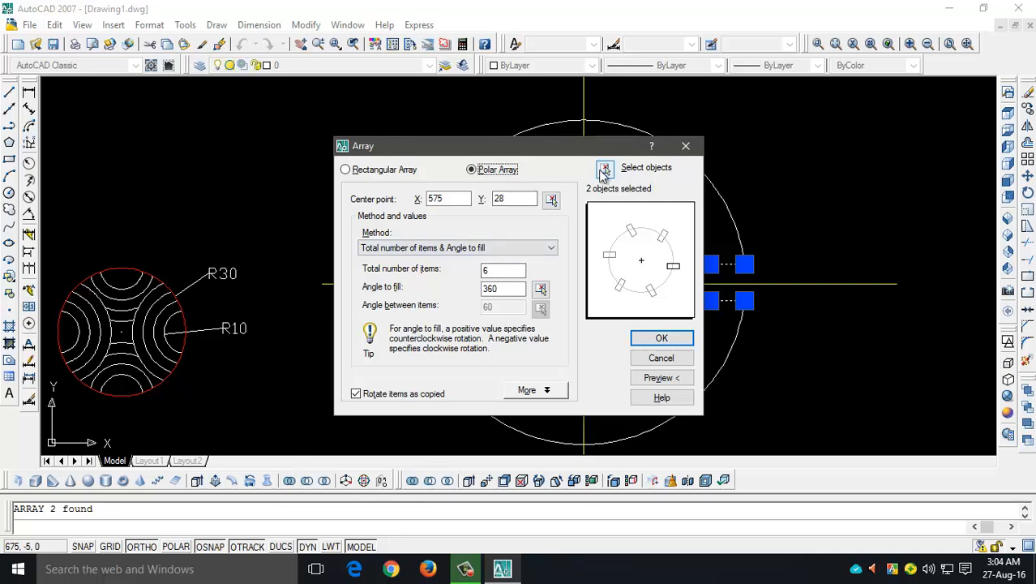
click(604, 170)
click(711, 264)
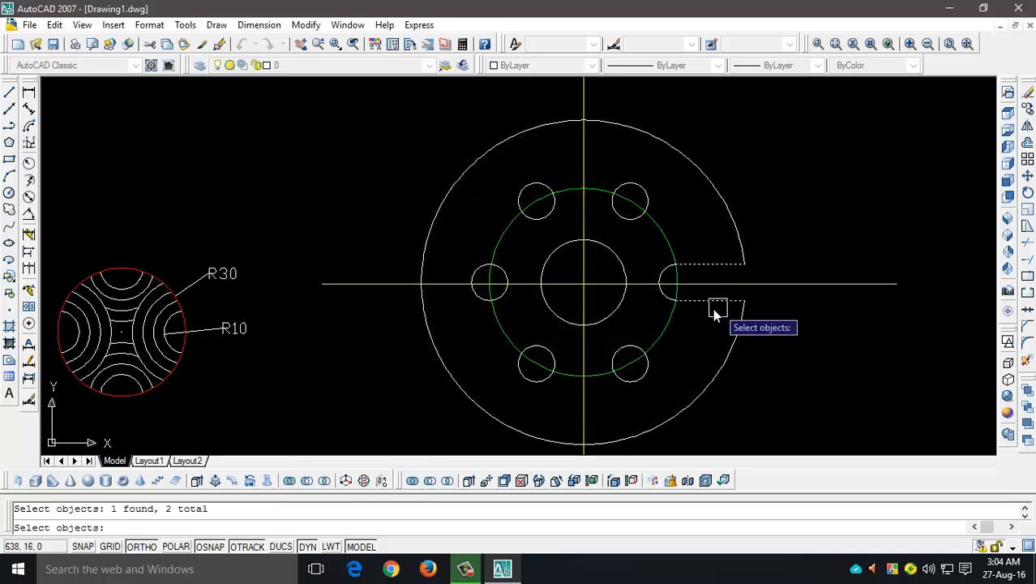
key(Return)
click(551, 201)
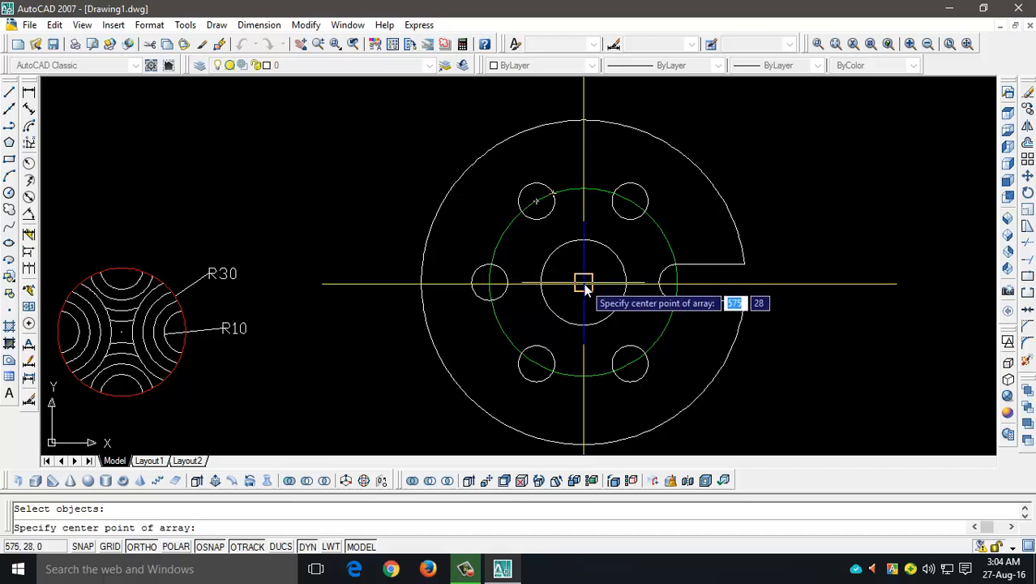
click(583, 284)
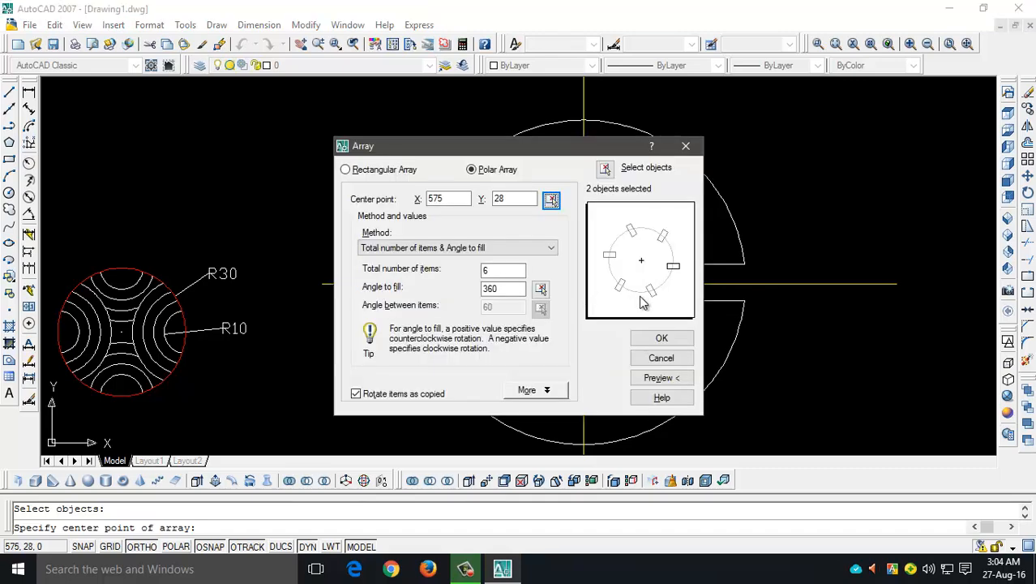
click(657, 342)
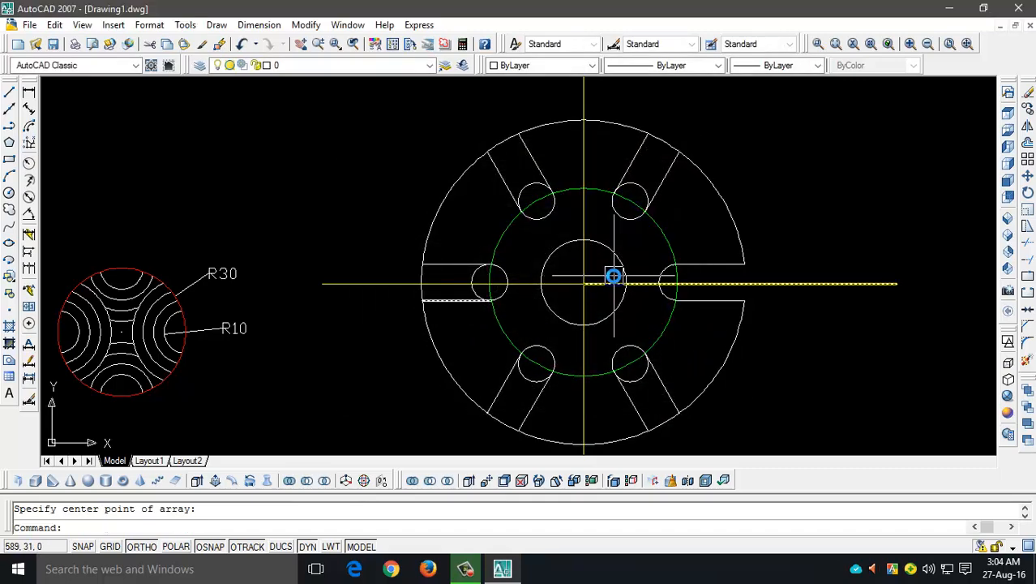
text(tr)
key(Return)
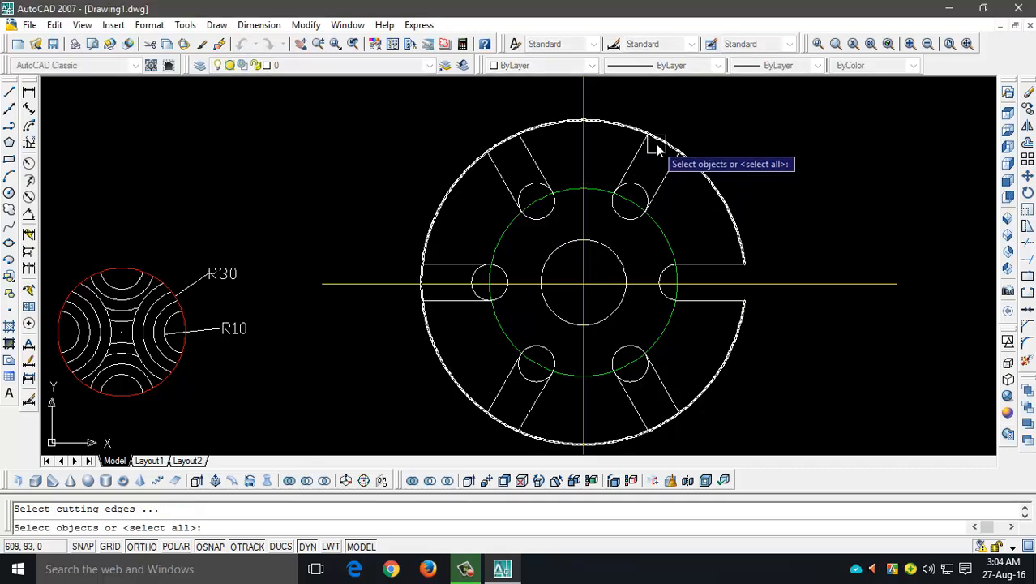
click(657, 146)
key(Escape)
key(Escape)
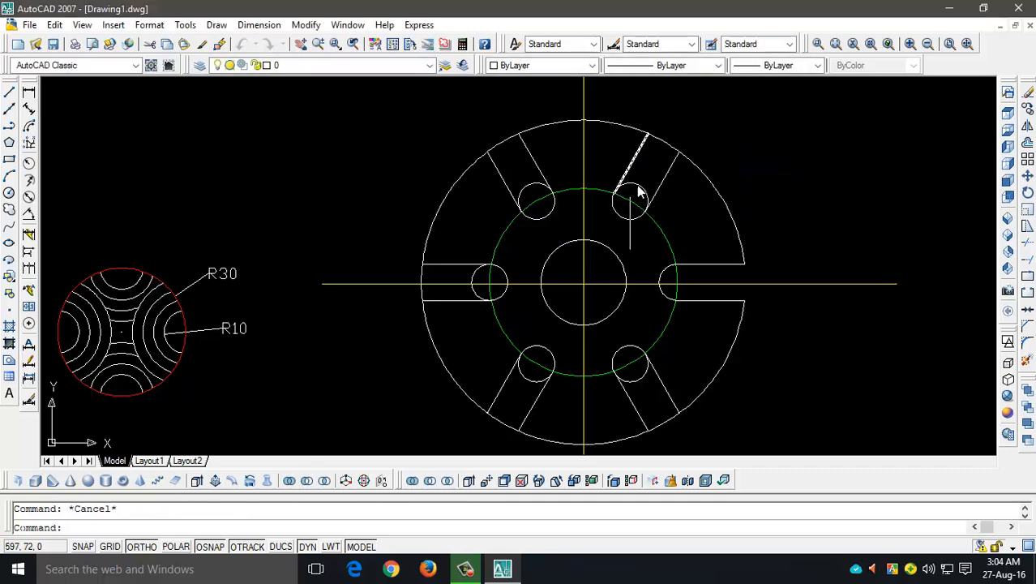
Step: Trim the outer circle's arcs between each pair of slot lines at the five remaining slots
key(Return)
key(Return)
scroll(665, 148, up, 2)
click(664, 147)
click(431, 148)
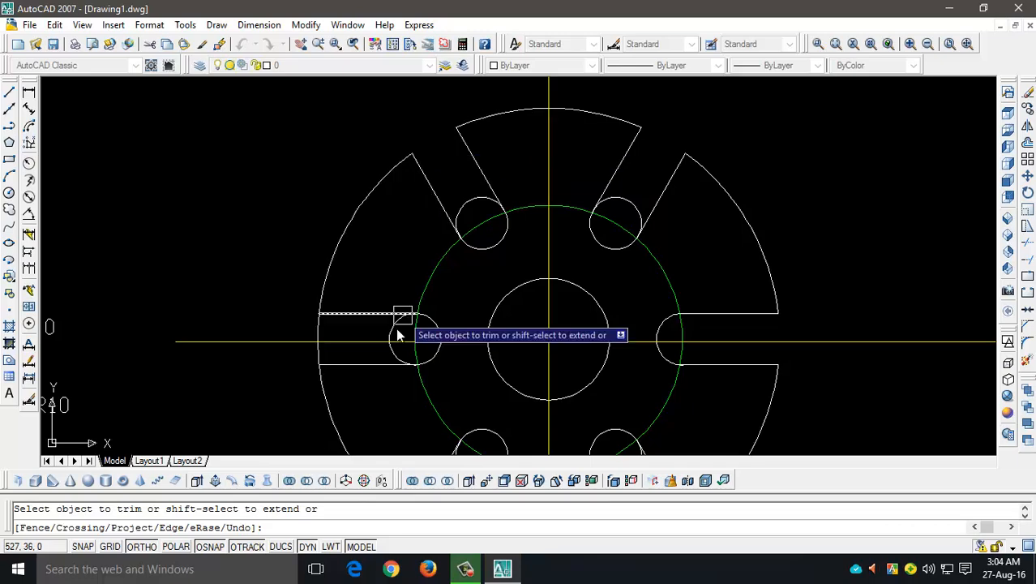
scroll(405, 251, up, 4)
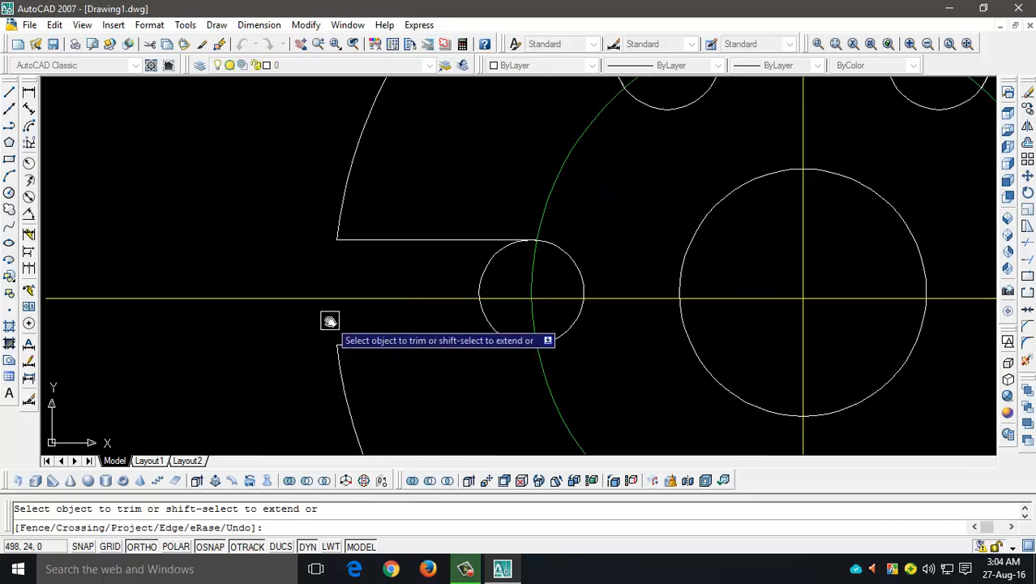
scroll(448, 243, down, 4)
scroll(526, 366, up, 3)
click(423, 342)
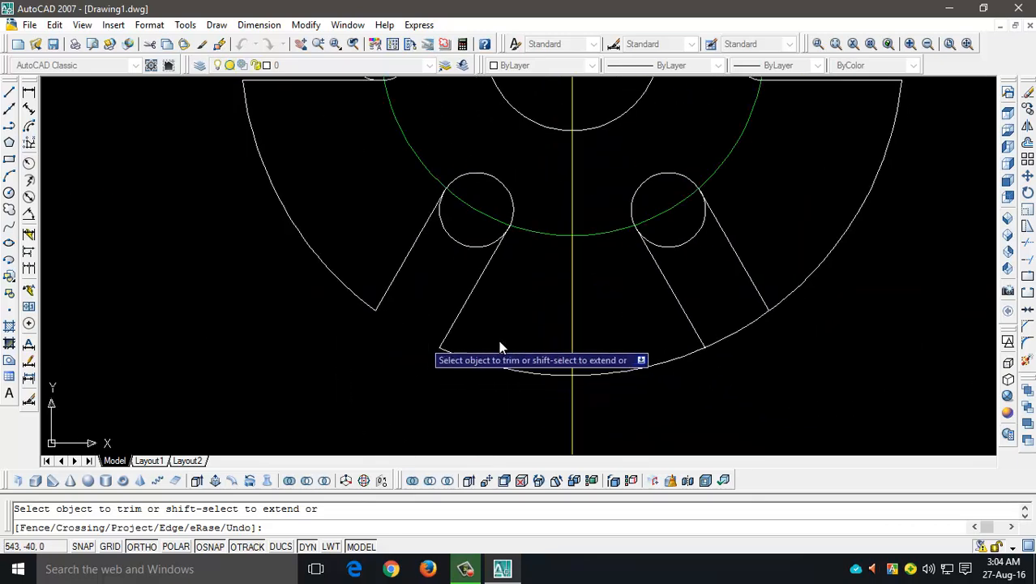
click(741, 339)
scroll(779, 317, down, 5)
scroll(789, 298, up, 4)
key(Escape)
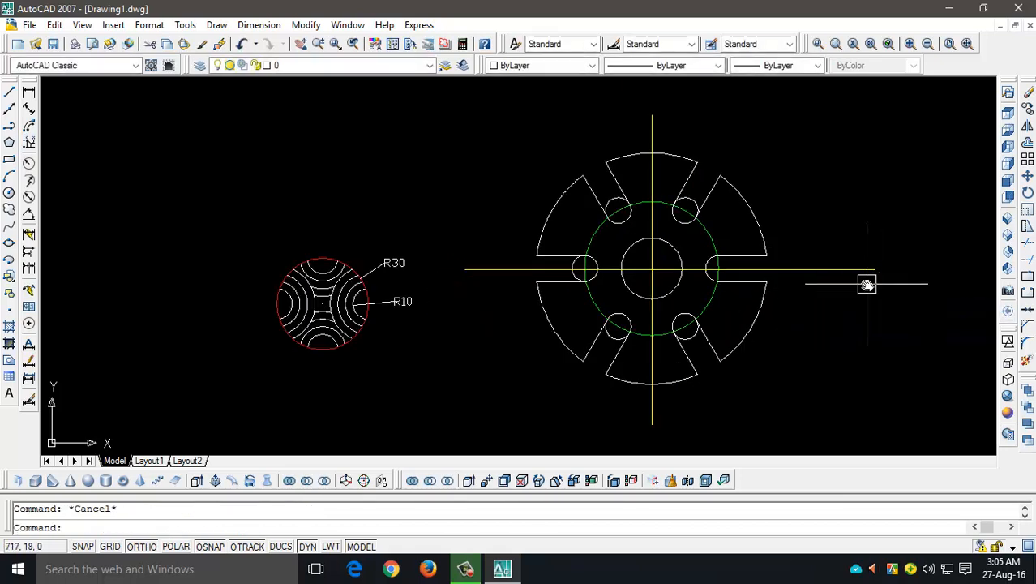
Step: Trim the outer halves of the five remaining small circles so that each slot ends in a rounded inner arc
scroll(867, 283, down, 2)
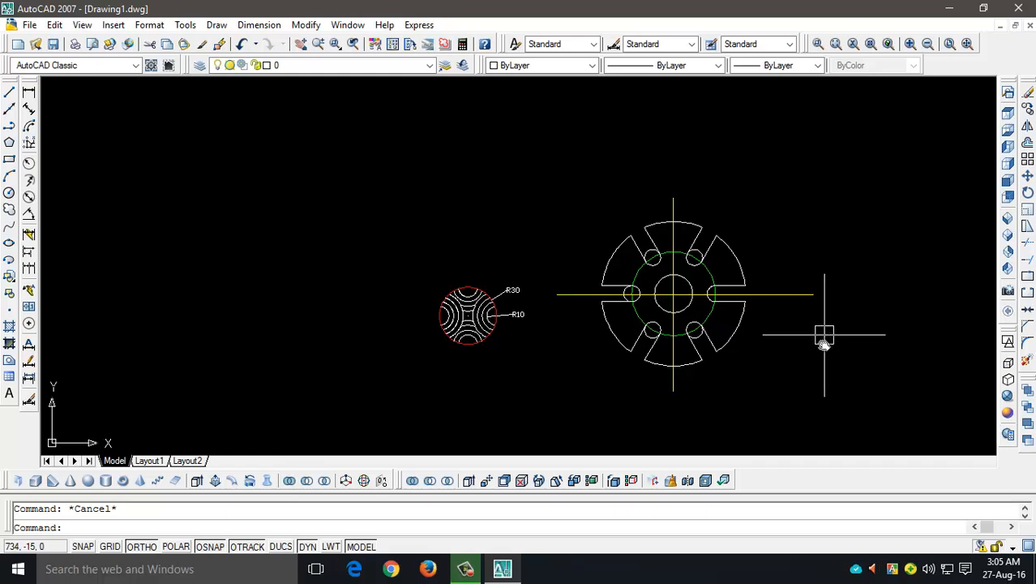
scroll(811, 349, up, 1)
scroll(770, 347, up, 1)
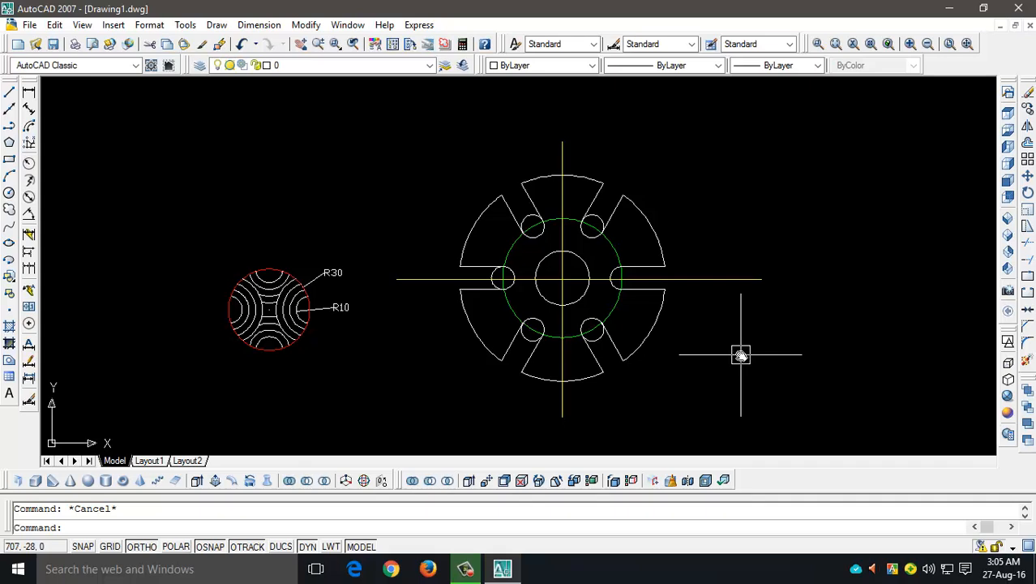
scroll(633, 365, up, 3)
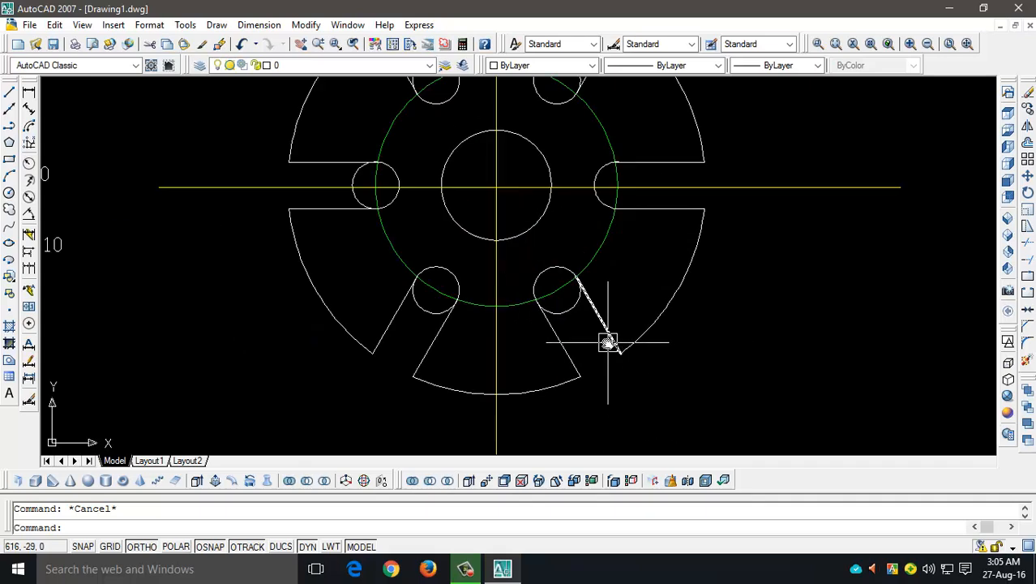
text(tr)
key(Return)
key(Return)
click(555, 310)
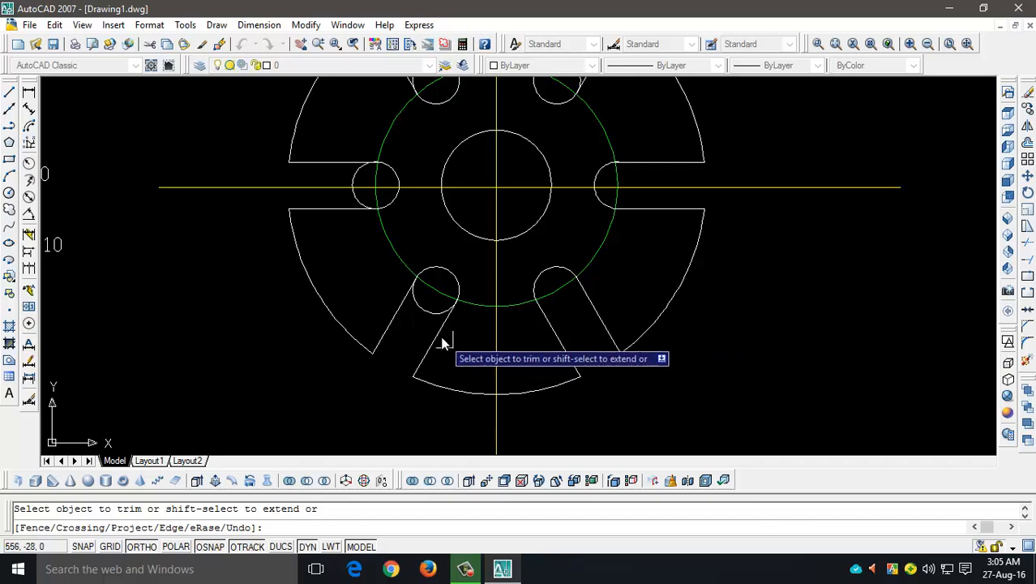
scroll(351, 185, up, 3)
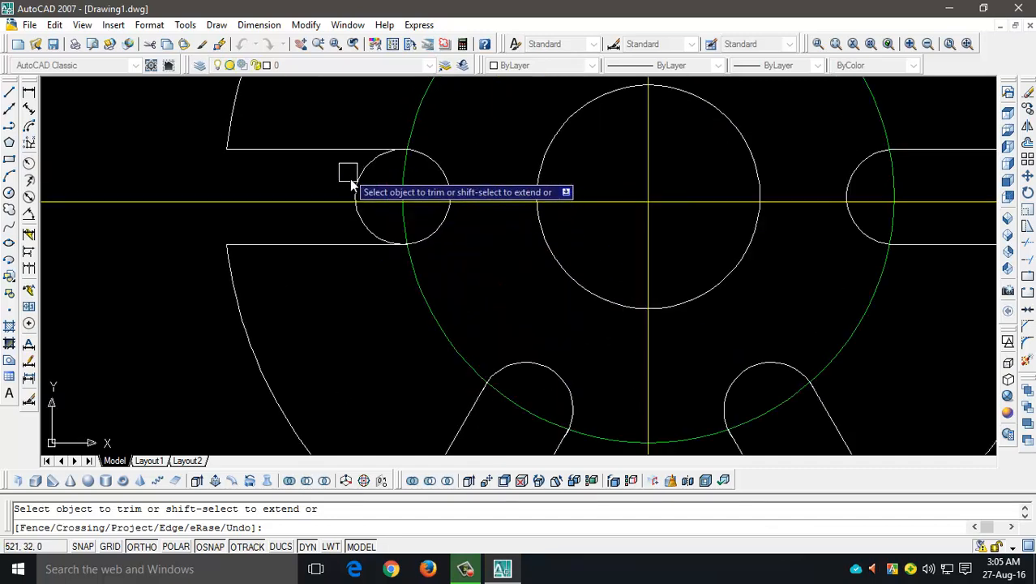
click(359, 181)
scroll(416, 225, down, 5)
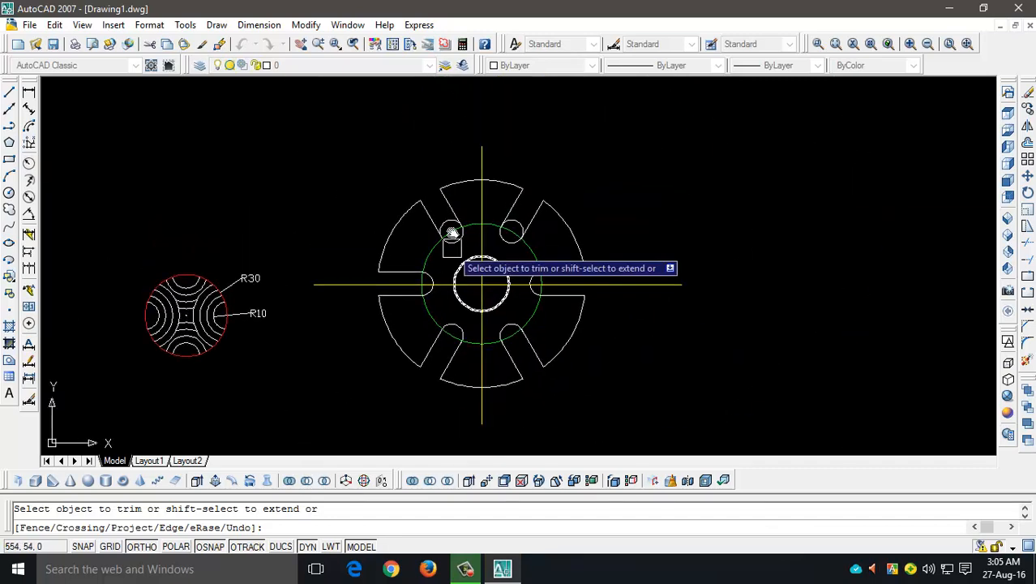
scroll(452, 233, up, 3)
click(432, 215)
click(614, 223)
scroll(636, 203, down, 3)
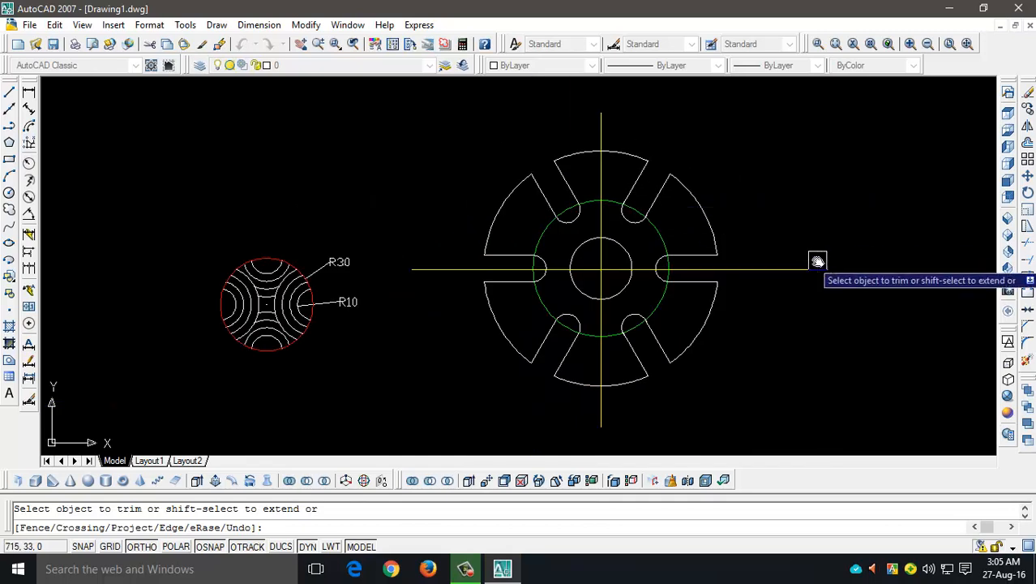
key(Escape)
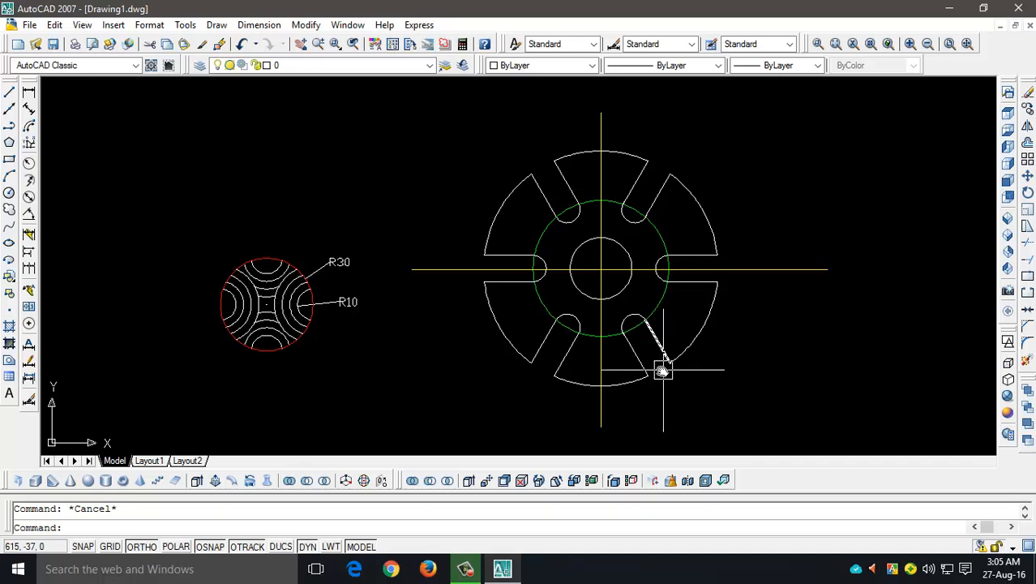
scroll(657, 343, down, 2)
middle_drag(733, 363, 668, 366)
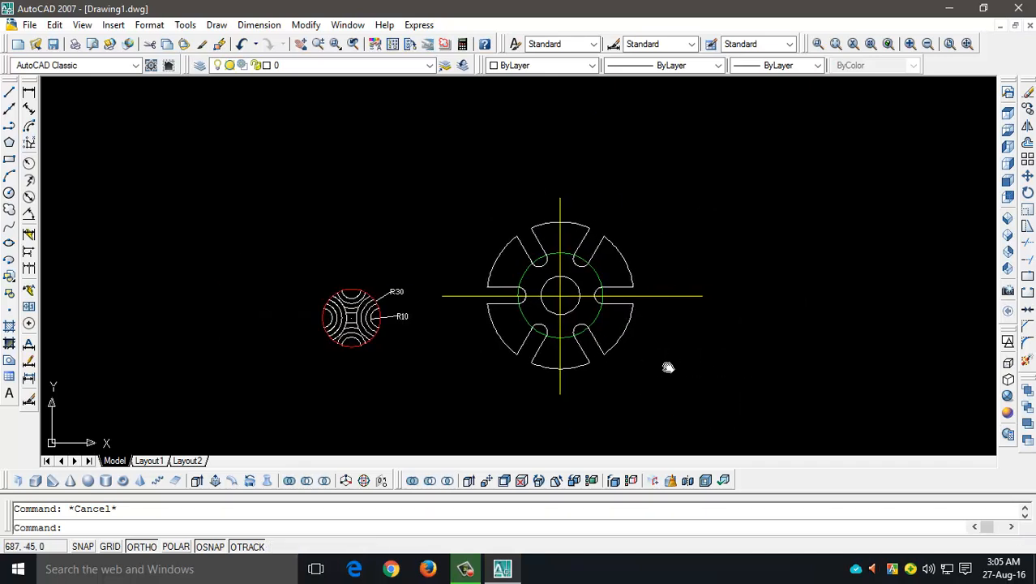